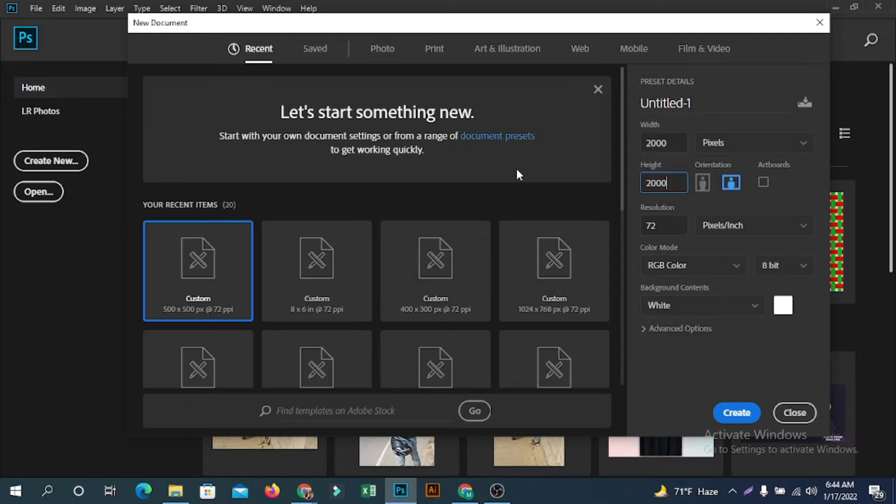
- Create a 2000 x 2000 px RGB document at 72 pixels/inch with a white background and add an empty layer
key("Return")
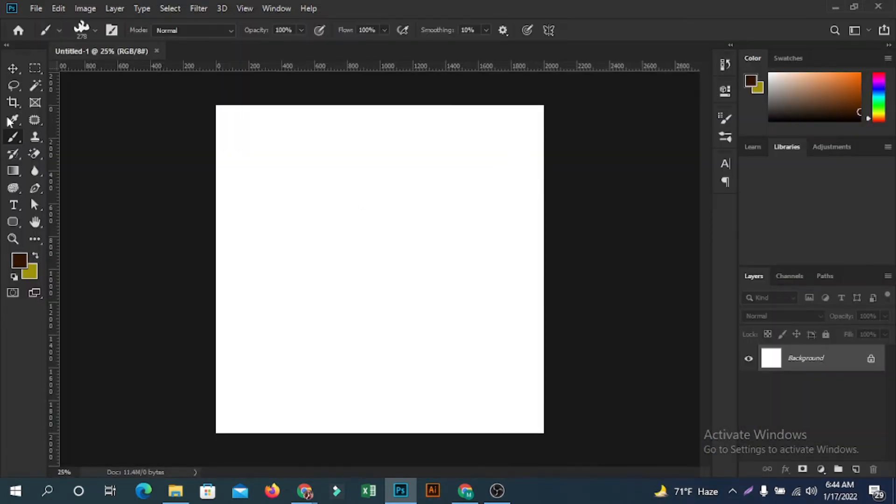
left_click(14, 67)
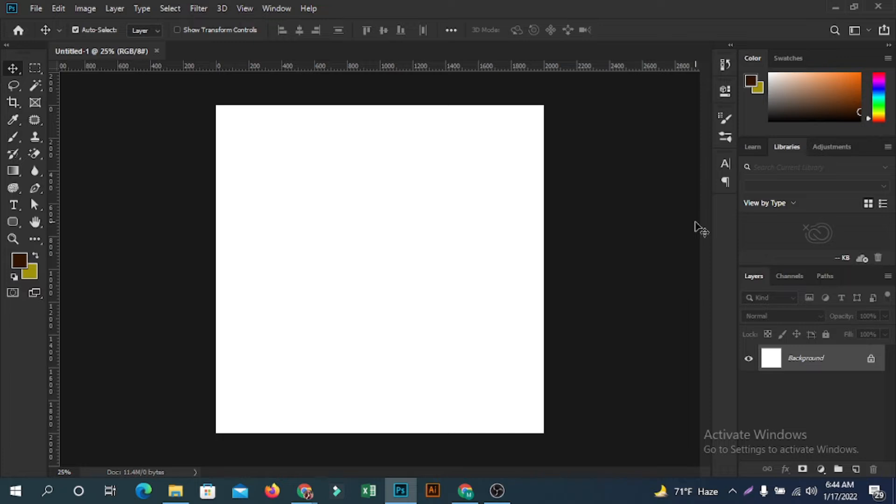
left_click(856, 469)
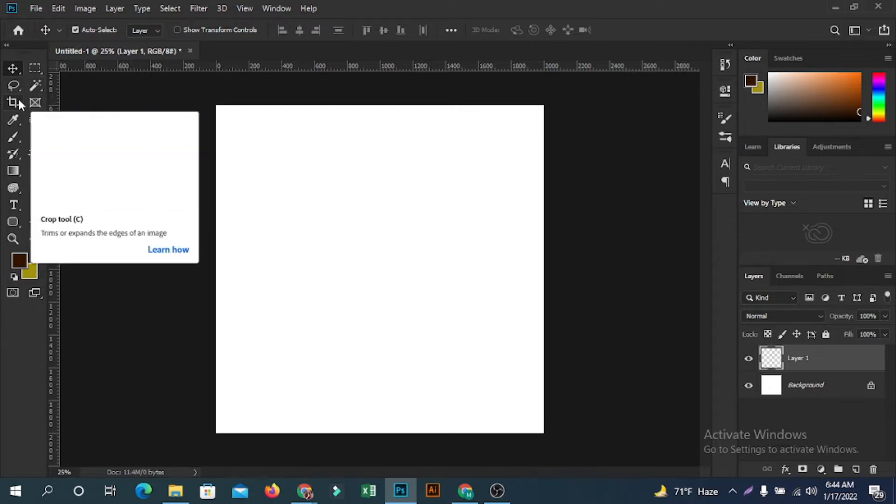
- Draw an irregular freehand selection across the middle of the canvas with the Lasso tool
left_click(18, 80)
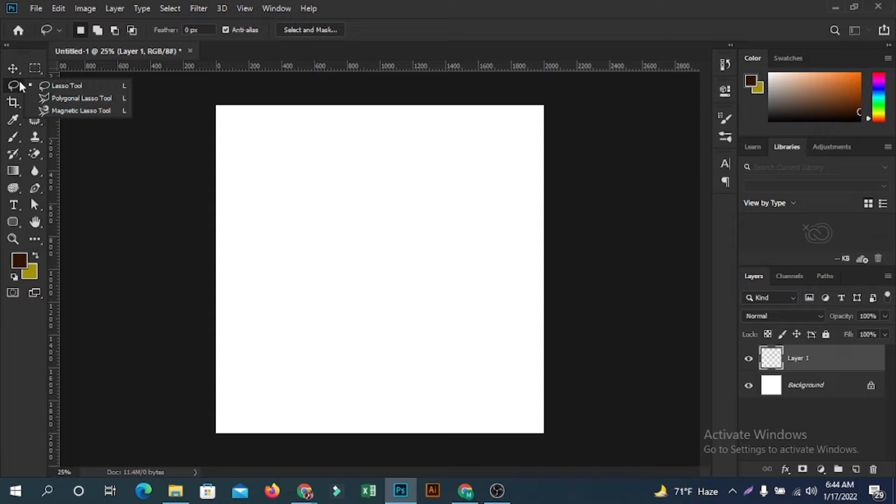
left_click(72, 85)
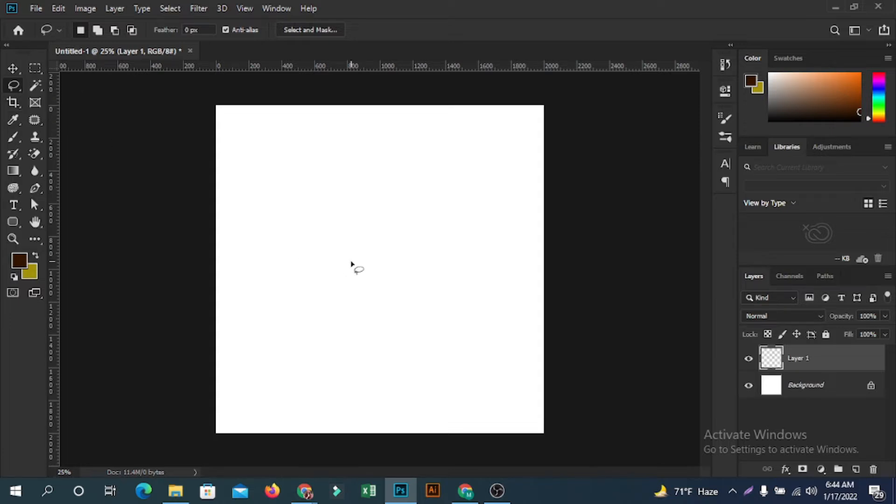
mouse_move(307, 248)
left_mouse_down()
mouse_move(346, 166)
mouse_move(381, 187)
mouse_move(387, 161)
mouse_move(417, 162)
mouse_move(445, 183)
mouse_move(449, 245)
mouse_move(420, 203)
mouse_move(411, 240)
mouse_move(427, 283)
mouse_move(413, 311)
mouse_move(382, 287)
mouse_move(370, 340)
mouse_move(329, 303)
mouse_move(300, 379)
mouse_move(254, 334)
mouse_move(261, 309)
mouse_move(286, 285)
mouse_move(290, 260)
left_mouse_up()
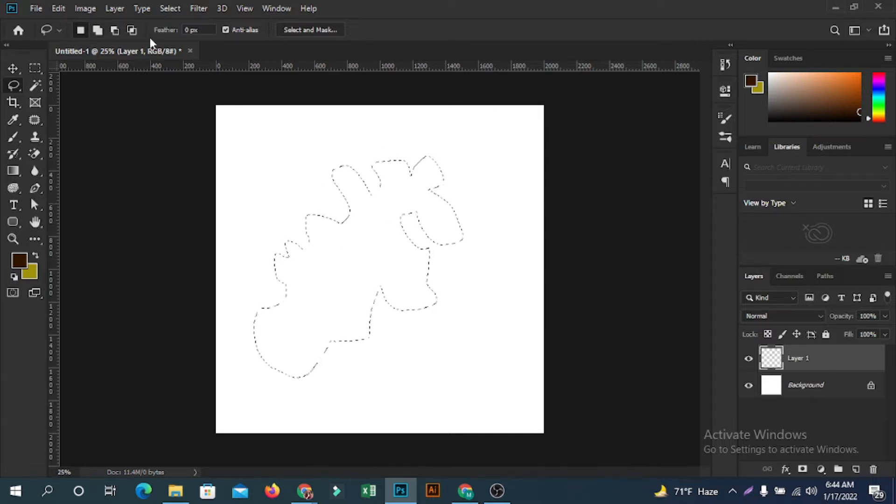
- Add further freehand areas to the lasso selection, and intersect it with another freehand loop across the middle of the canvas
left_click(102, 32)
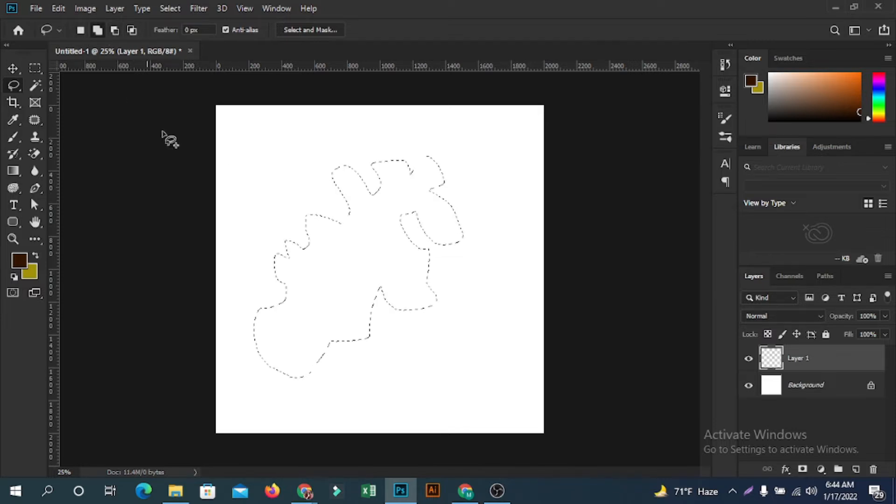
mouse_move(348, 206)
left_mouse_down()
mouse_move(254, 160)
mouse_move(276, 167)
left_mouse_up()
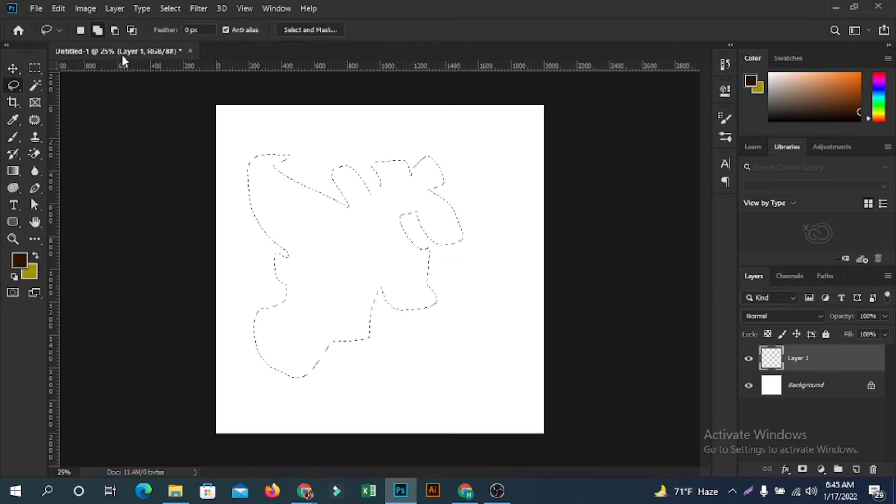
mouse_move(333, 137)
left_mouse_down()
mouse_move(310, 203)
mouse_move(394, 209)
mouse_move(278, 141)
left_mouse_up()
left_click(131, 32)
mouse_move(239, 274)
left_mouse_down()
mouse_move(381, 361)
mouse_move(489, 319)
mouse_move(261, 235)
mouse_move(241, 289)
left_mouse_up()
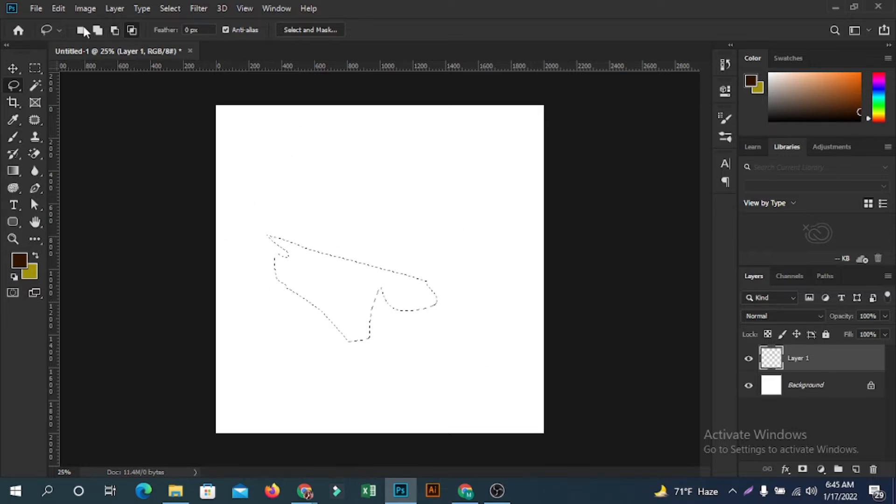
- Clear the freehand selection and outline a closed, jagged straight-edged selection across the canvas with the Polygonal Lasso tool
right_click(13, 87)
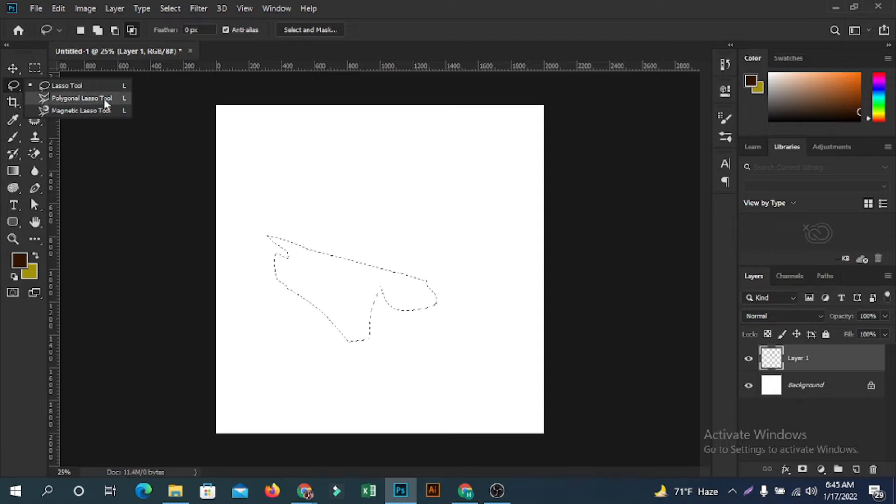
left_click(81, 99)
key("ctrl+d")
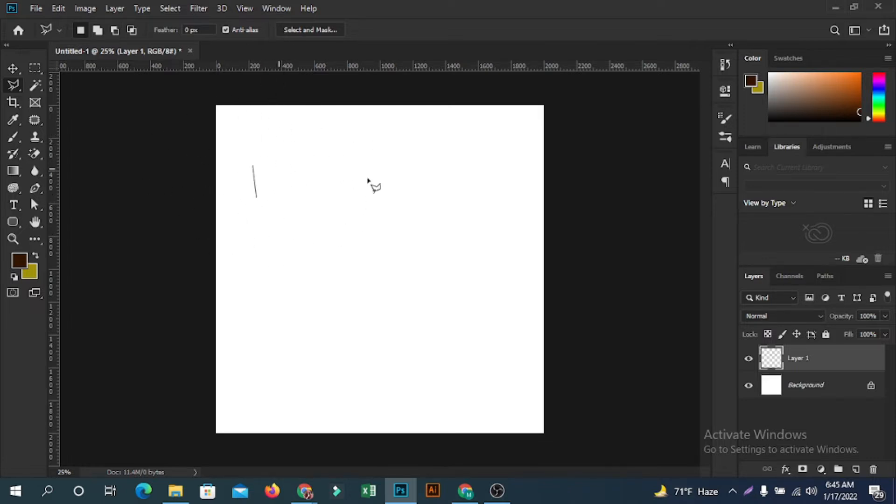
left_click(343, 150)
left_click(471, 183)
left_click(525, 282)
left_click(439, 326)
left_click(408, 247)
left_click(336, 381)
left_click(363, 241)
left_click(251, 335)
left_click(258, 282)
left_click(325, 226)
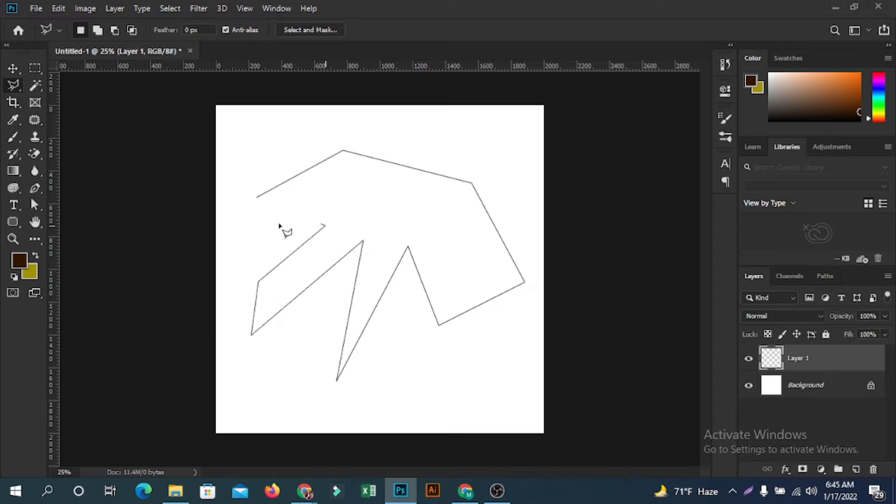
left_click(254, 200)
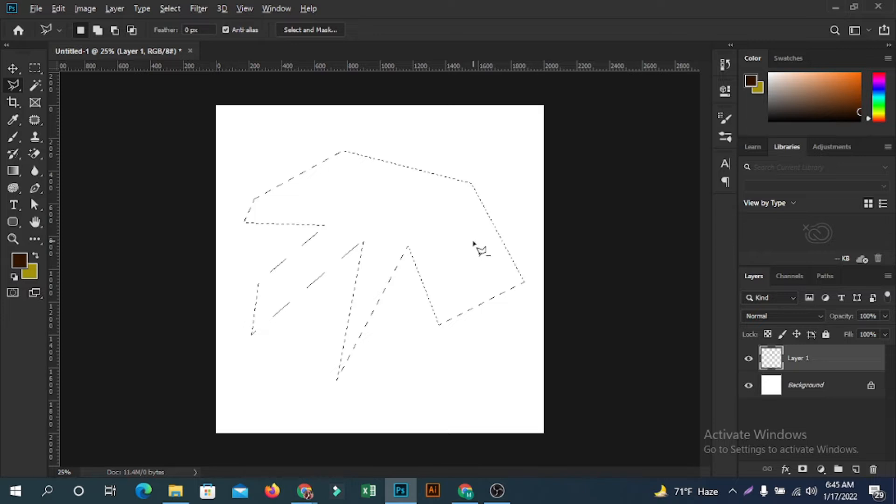
- Try filling the polygonal selection with the foreground colour and undo the fill
key("alt+BackSpace")
key("ctrl+z")
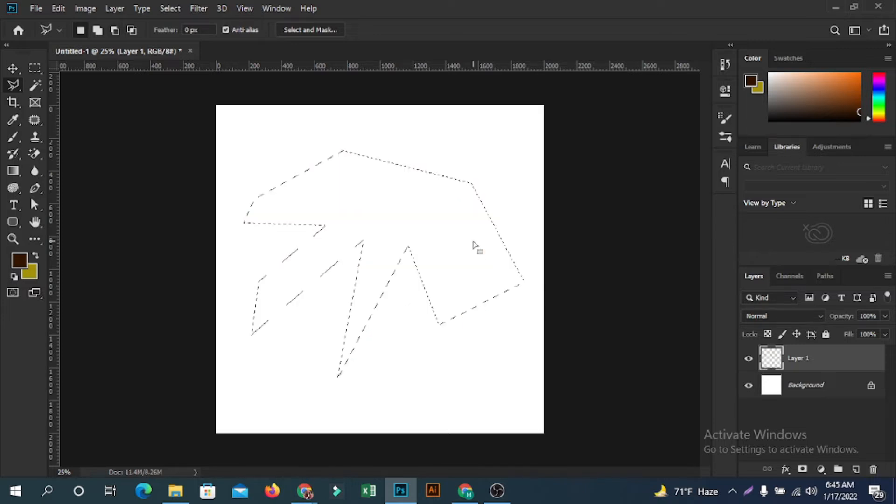
right_click(18, 85)
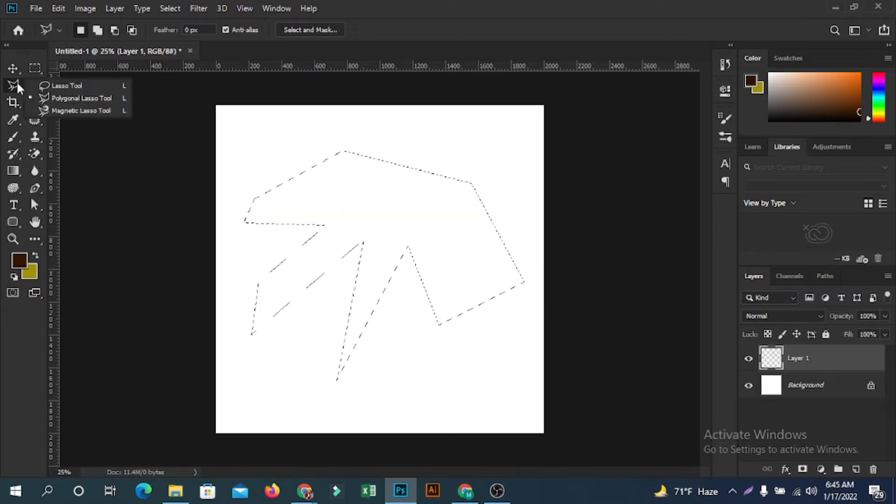
left_click(102, 111)
- Switch to Chrome and search Google for "natural image" in a new tab
left_click(465, 491)
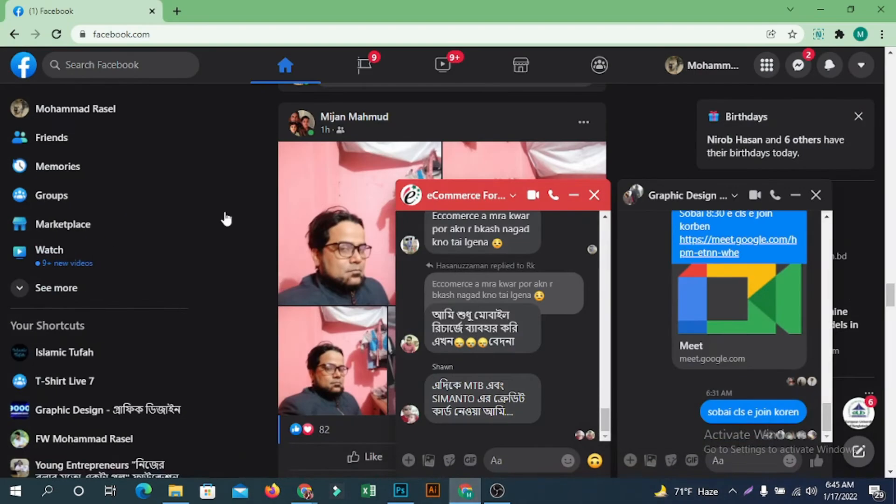
left_click(180, 11)
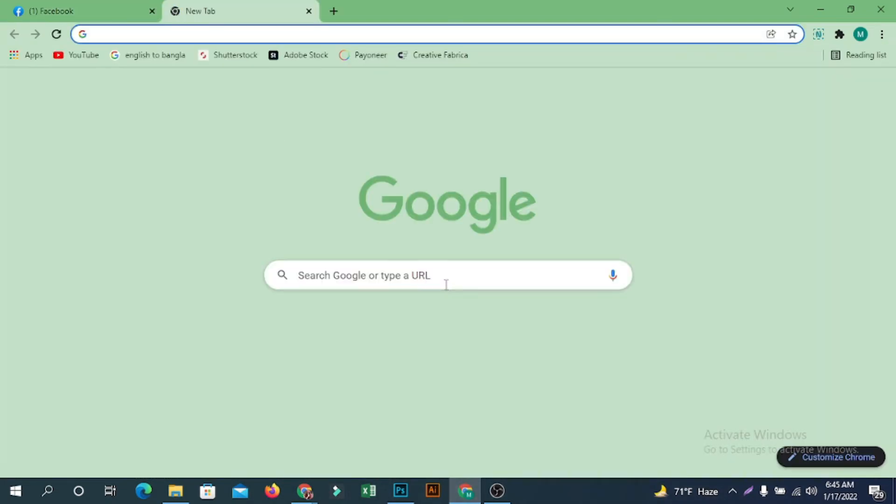
left_click(447, 278)
type("natu")
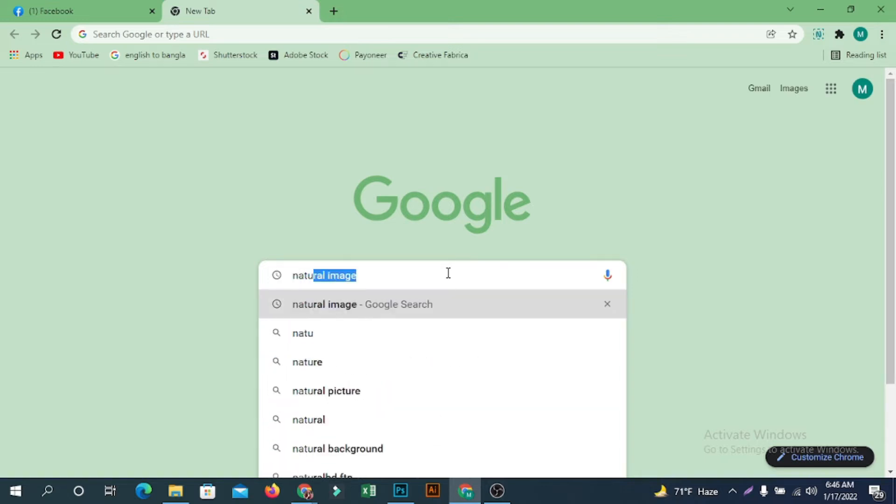
key("Return")
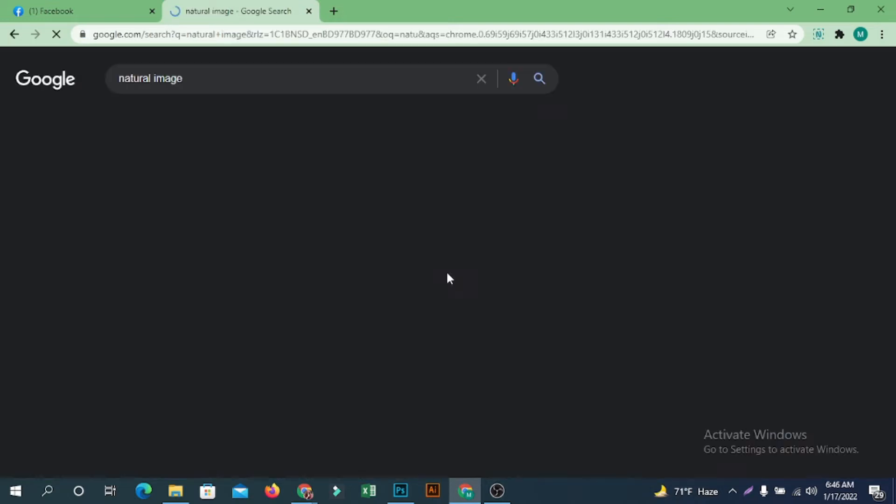
- Open the preview of the tree growing on a leaf-covered hand from the image results and copy the image
scroll(233, 273, "down", 1)
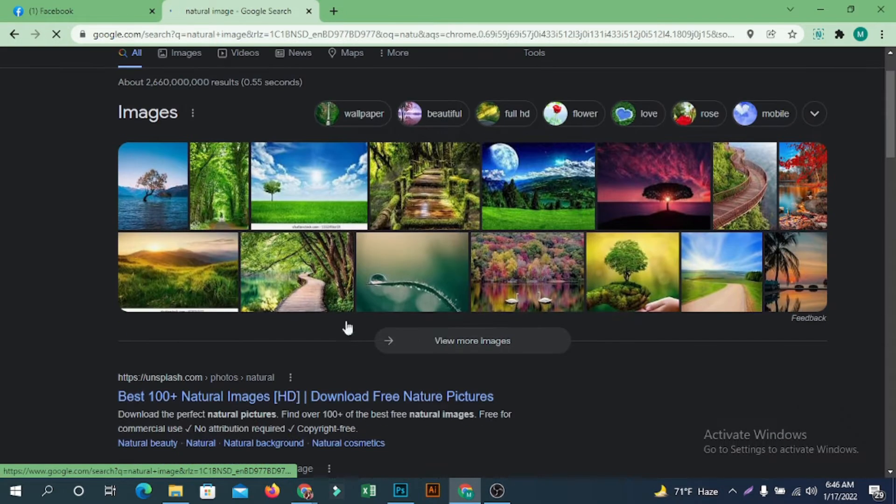
left_click(429, 278)
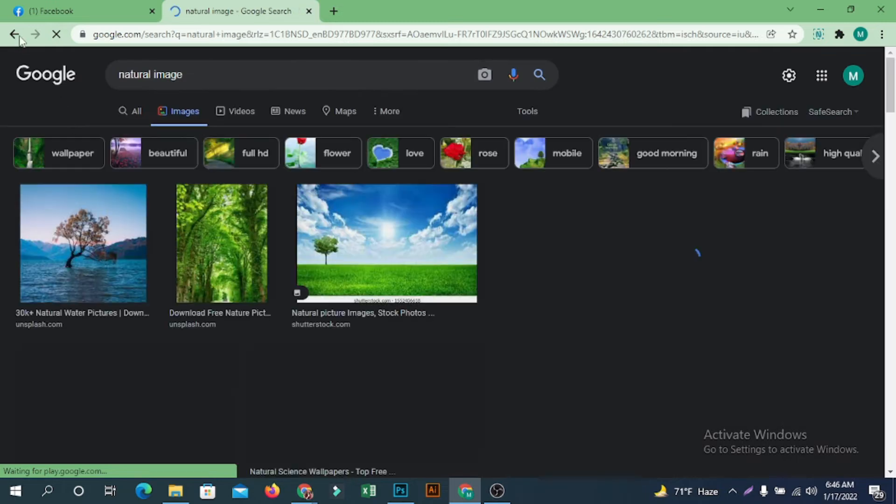
left_click(14, 36)
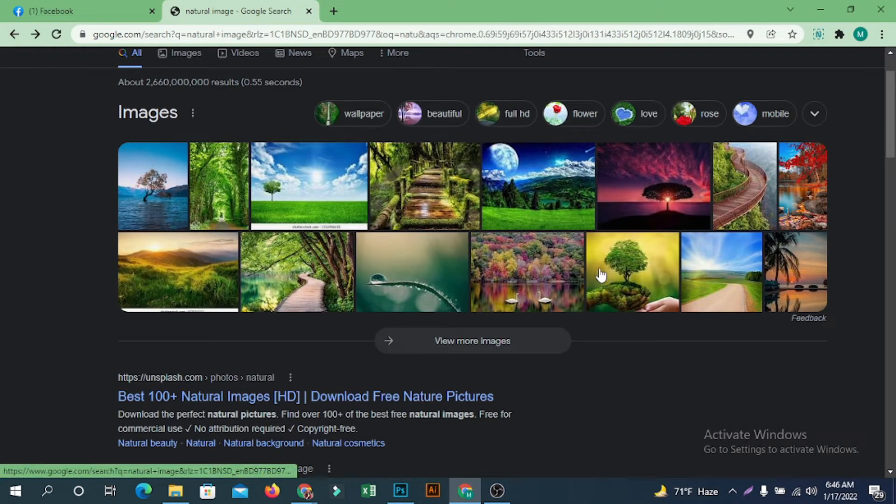
left_click(671, 293)
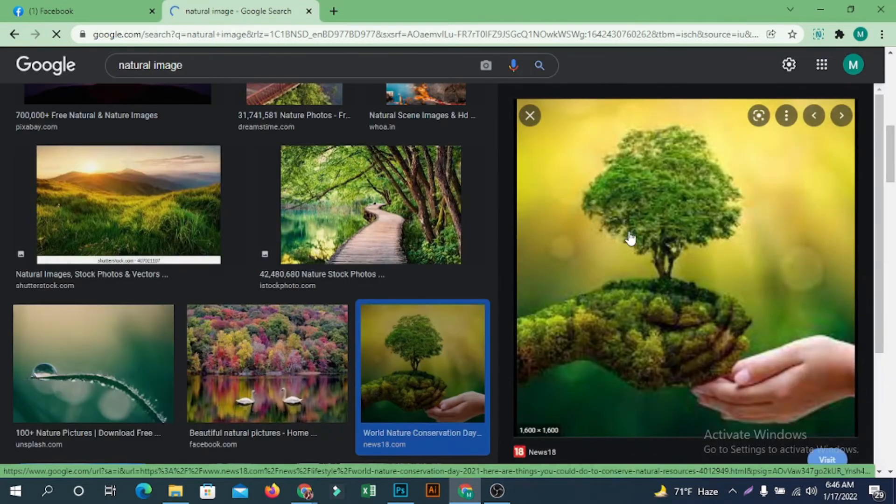
right_click(621, 232)
left_click(580, 177)
right_click(592, 182)
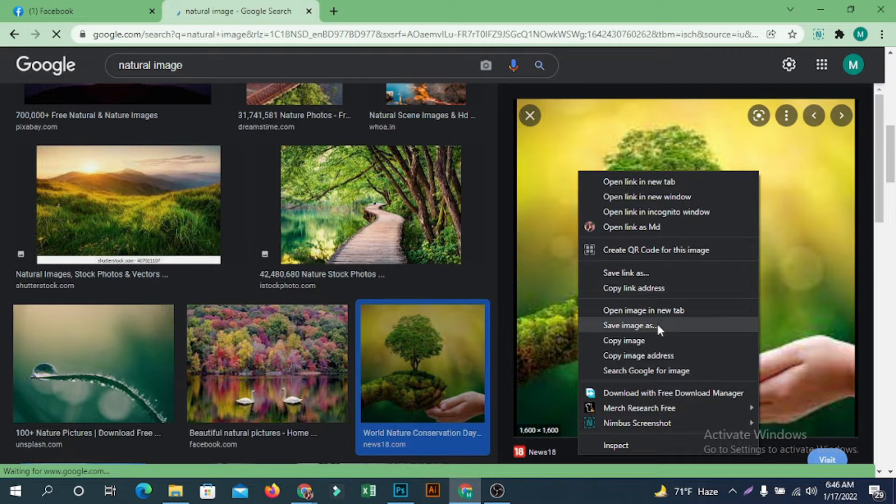
left_click(656, 337)
- Switch back to Photoshop and cancel the stray polygonal outline started on the 2000 x 2000 px canvas
left_click(305, 490)
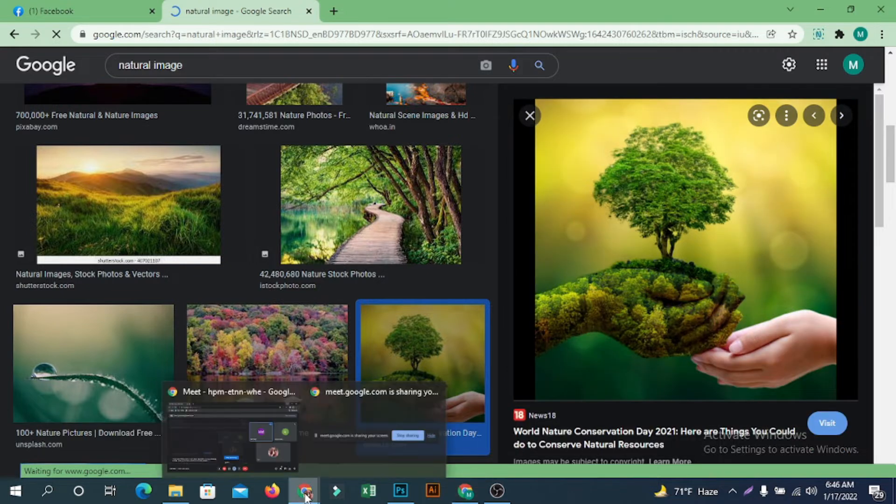
left_click(234, 446)
left_click(401, 490)
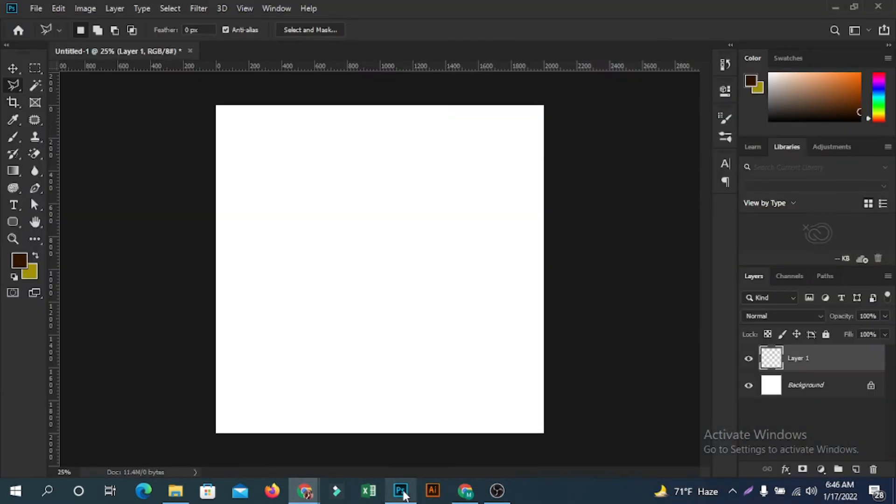
left_click(387, 308)
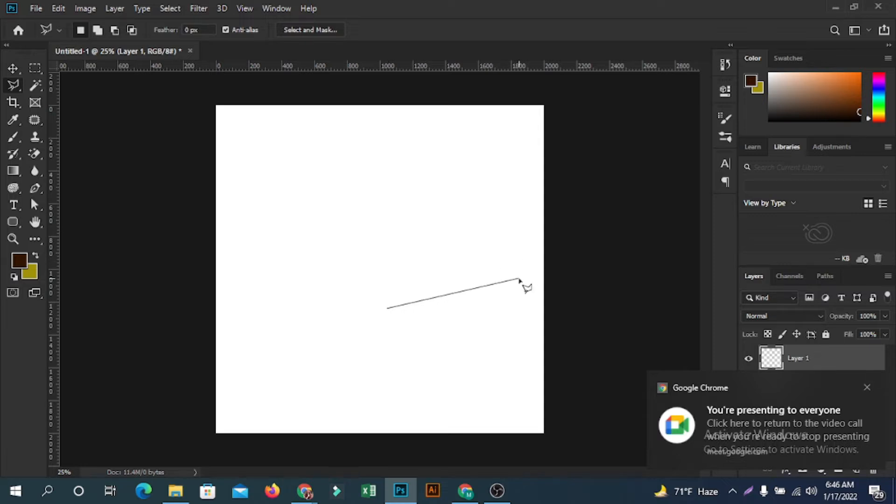
key("Escape")
- Create a 1600 x 1600 px document at 72 pixels/inch with a white background and paste the copied tree image
key("ctrl+o")
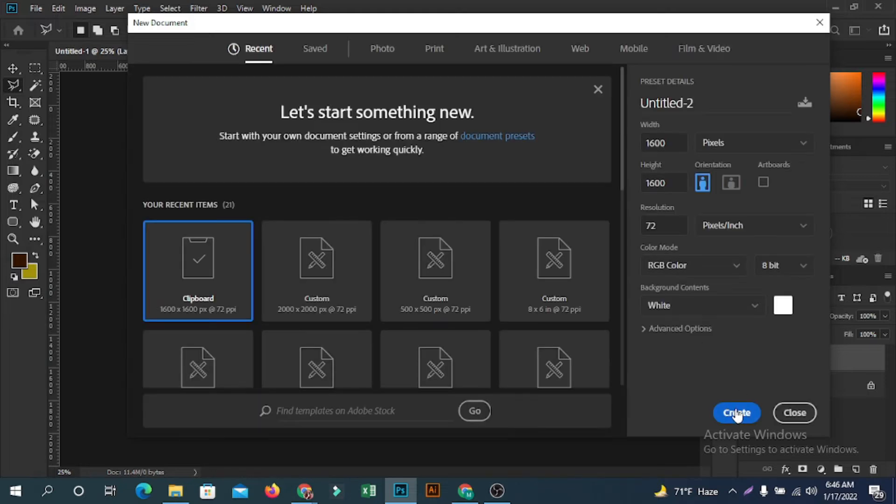
left_click(734, 411)
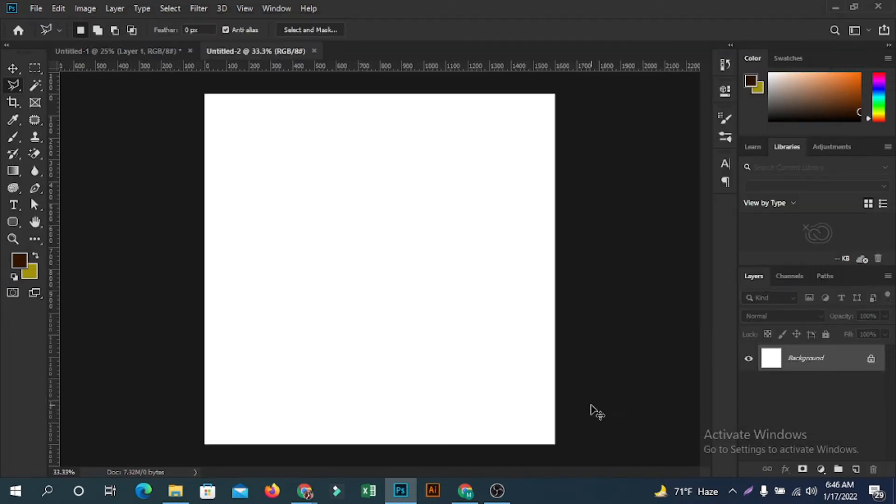
key("ctrl+v")
- Trace the leaf-covered hand with the Magnetic Lasso tool from the image's edge around the fingers and close the outline into a selection
scroll(326, 241, "up", 4)
scroll(373, 291, "down", 2)
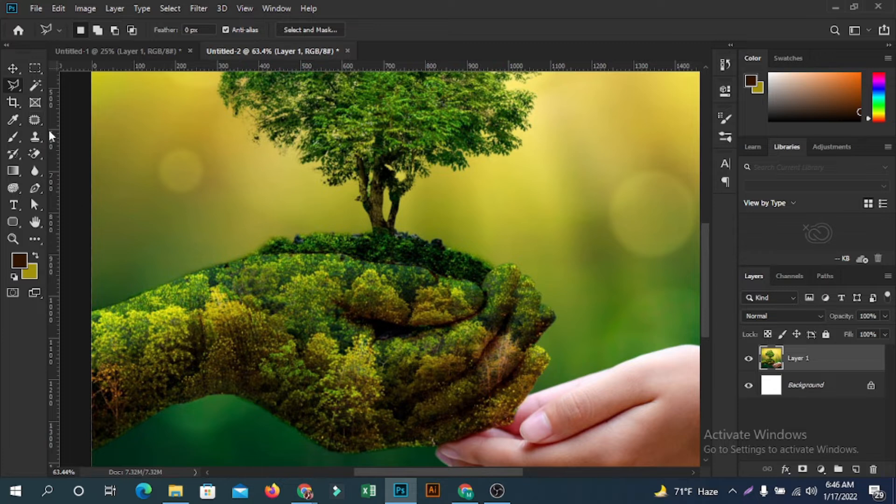
scroll(112, 327, "up", 2)
right_click(13, 82)
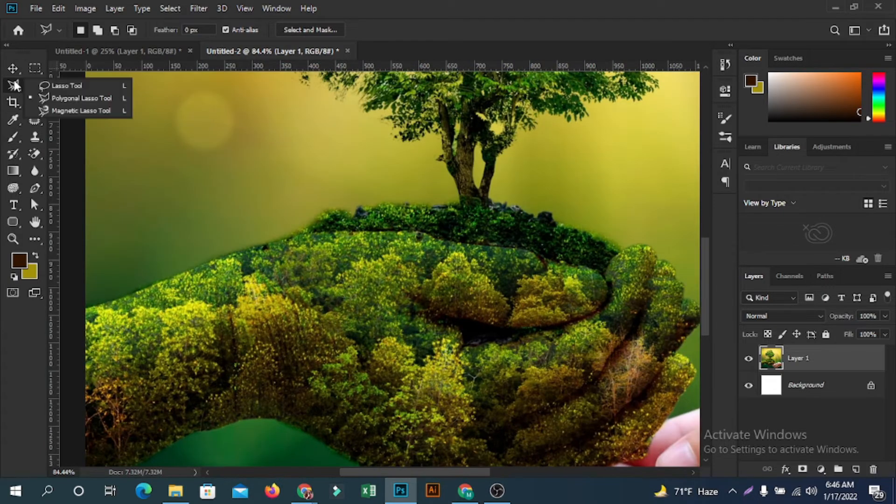
left_click(104, 110)
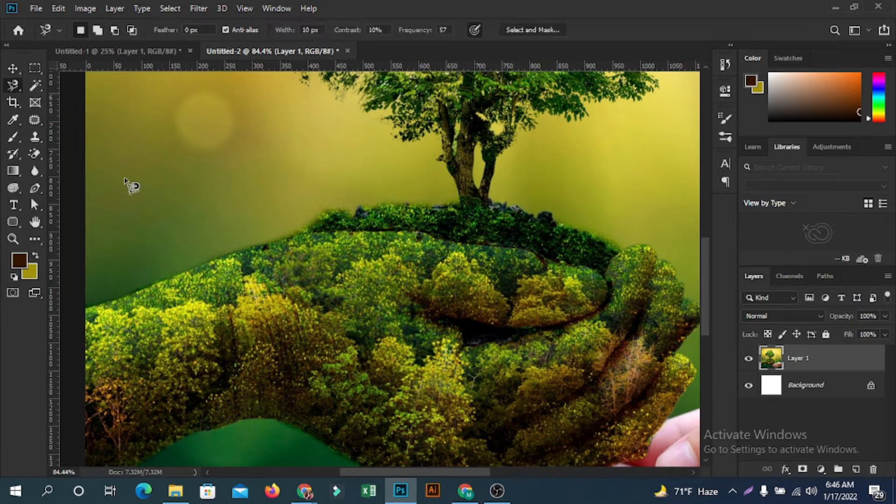
left_click(85, 309)
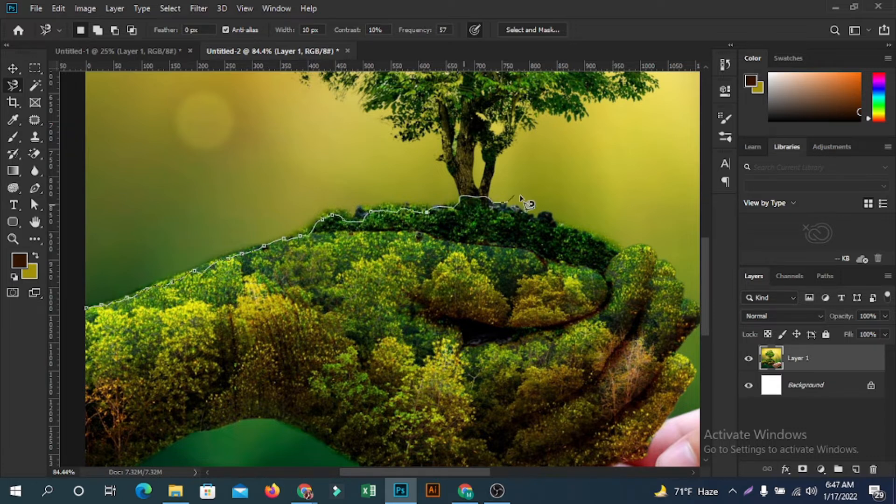
mouse_move(678, 275)
left_mouse_down()
mouse_move(664, 261)
mouse_move(498, 229)
left_mouse_up()
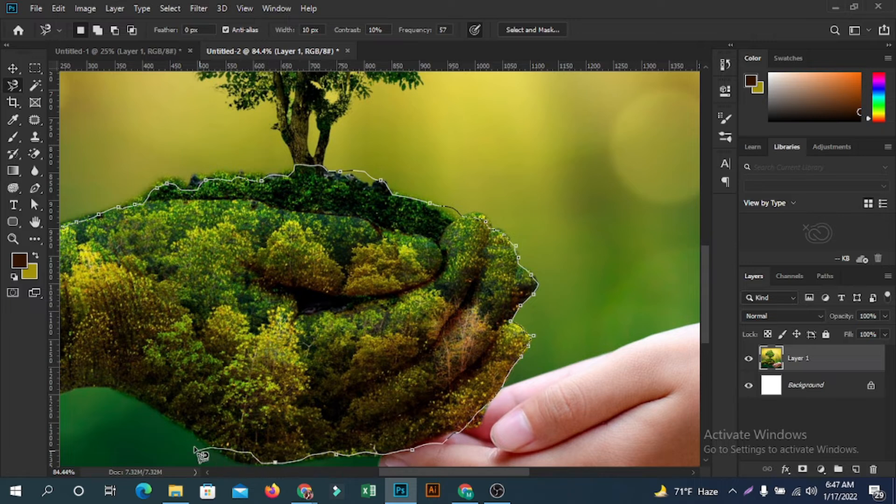
left_click_drag(192, 371, 544, 327)
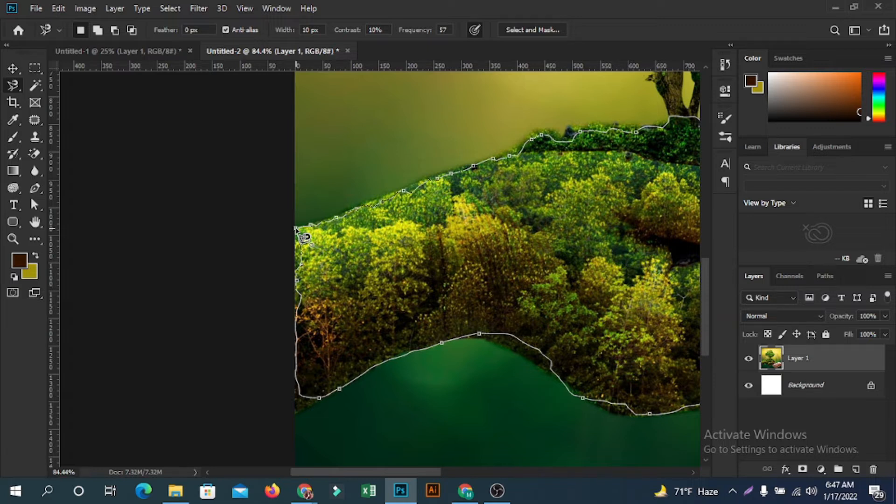
left_click(303, 236)
scroll(236, 212, "down", 3)
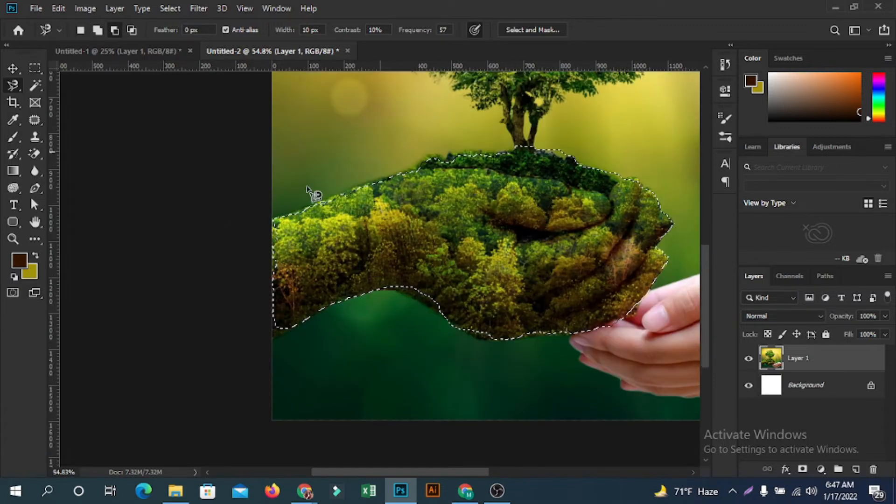
scroll(475, 234, "down", 1)
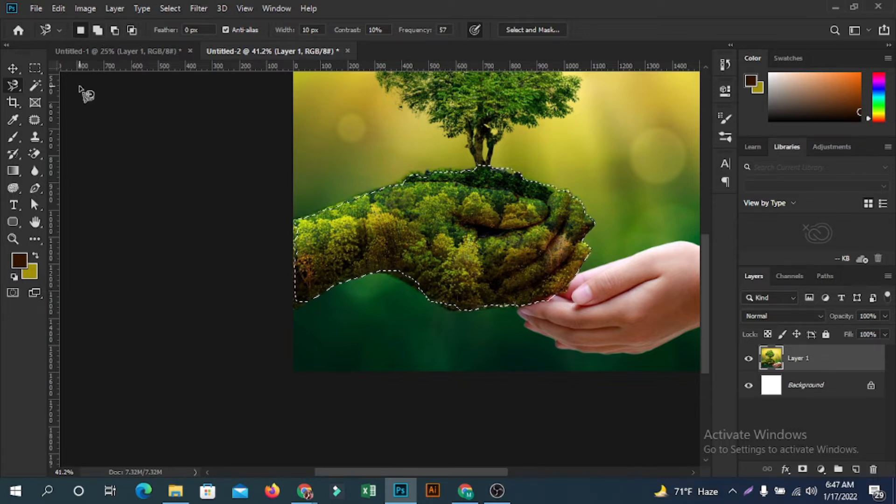
- Deselect the leaf-covered hand and switch to the blank Untitled-1 document
key("ctrl+d")
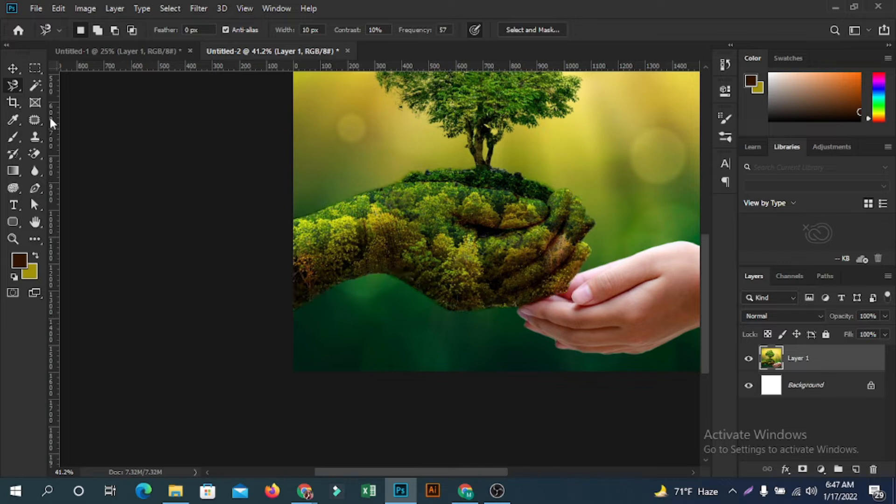
right_click(12, 89)
left_click(146, 55)
left_click(124, 53)
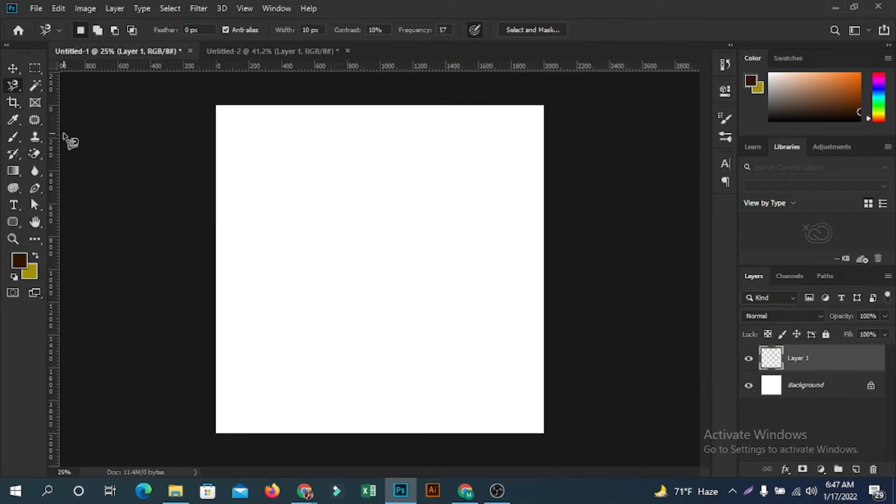
- Set the Brush tool to the hard round 123 px tip with 100% hardness, undoing a test stroke on the canvas
left_click(13, 137)
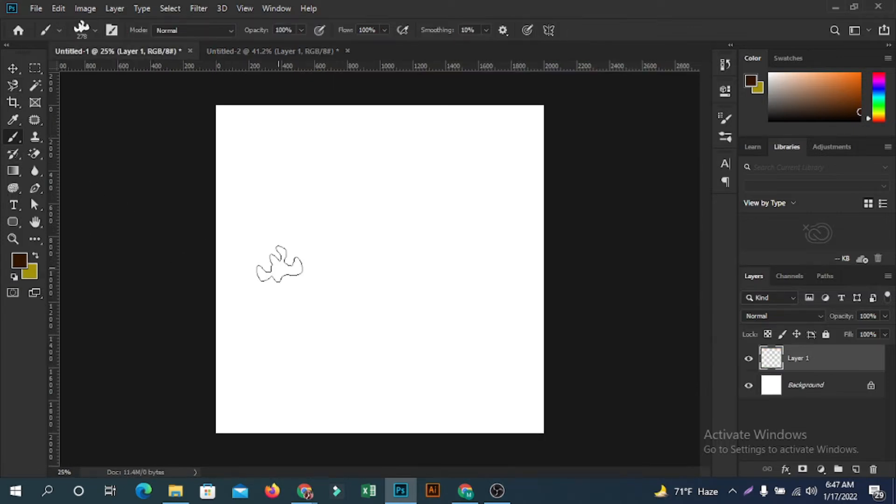
right_click(280, 197)
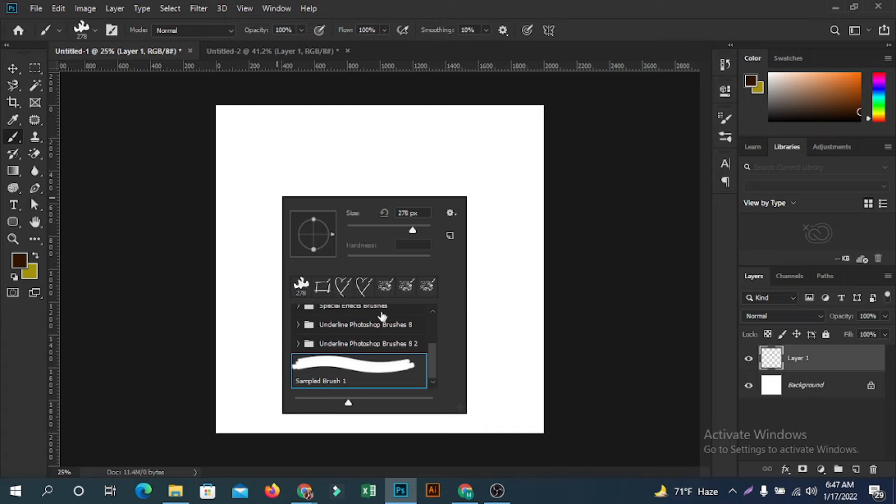
right_click(724, 138)
left_click(724, 122)
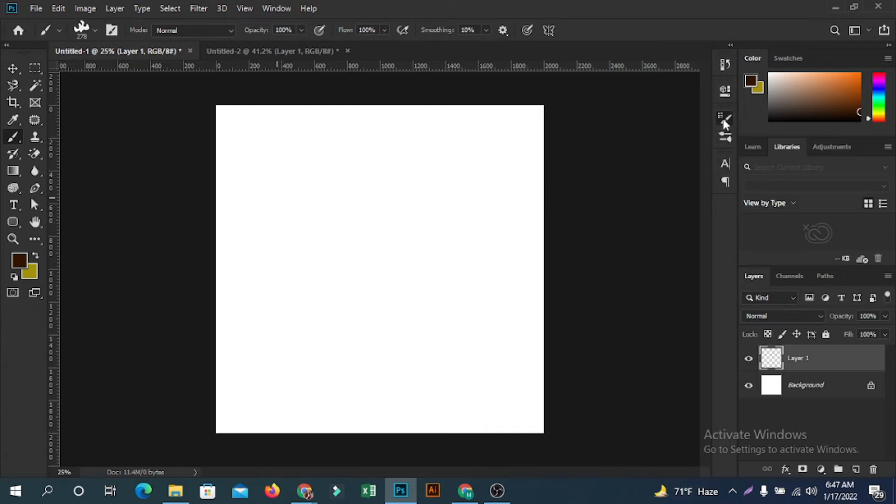
key("F5")
key("F5")
key("F5")
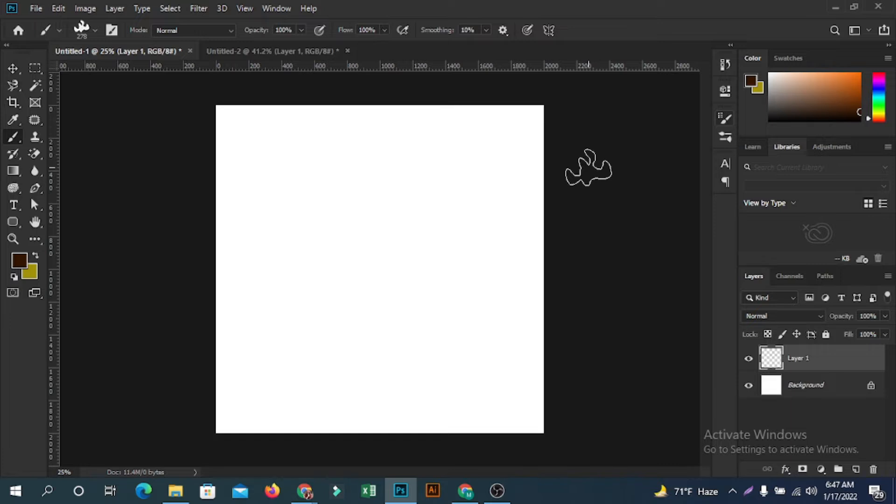
left_click(603, 138)
mouse_move(308, 234)
left_mouse_down()
mouse_move(325, 218)
mouse_move(432, 259)
left_mouse_up()
key("ctrl+z")
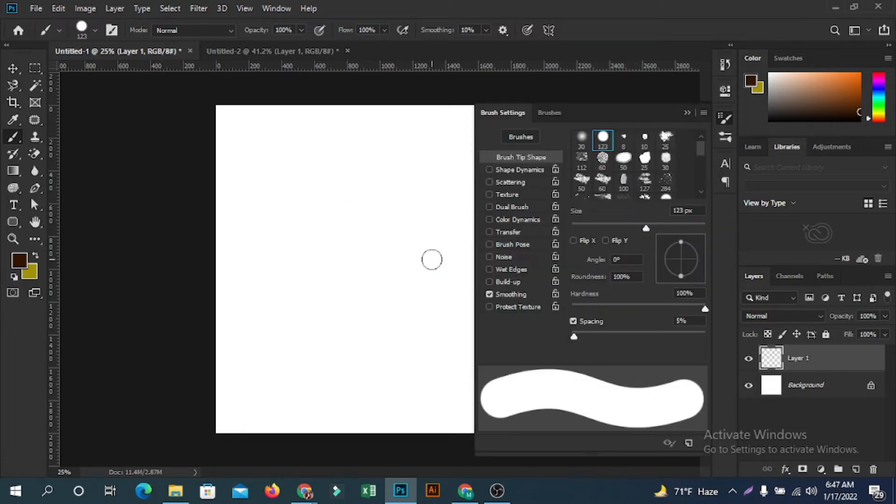
left_click(687, 114)
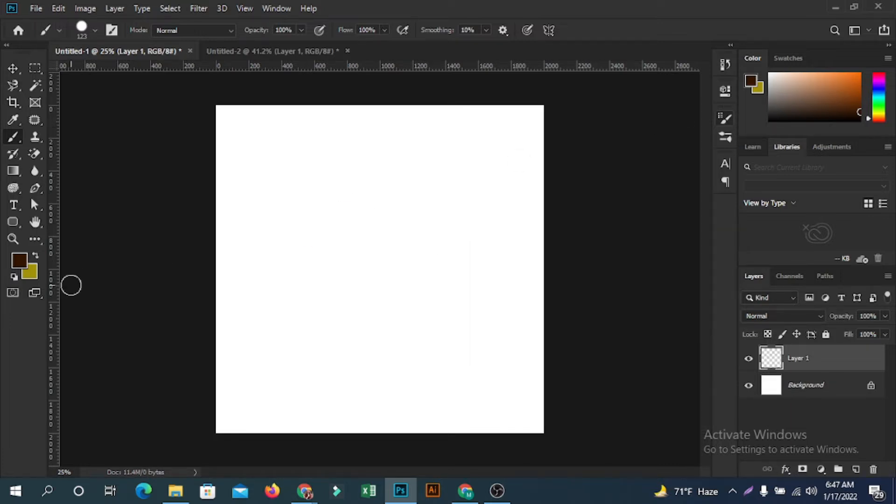
- Set the foreground color to green #0db344
left_click(20, 260)
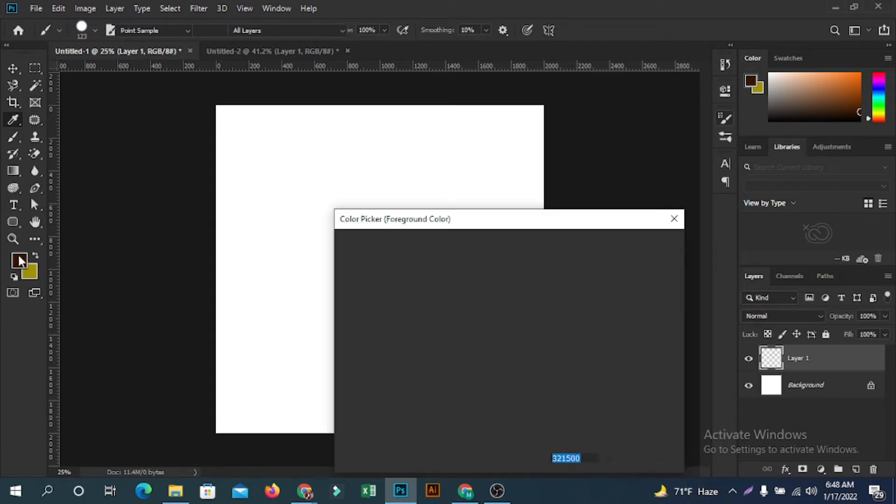
left_click(524, 302)
mouse_move(493, 322)
left_mouse_down()
mouse_move(496, 300)
mouse_move(523, 352)
left_mouse_up()
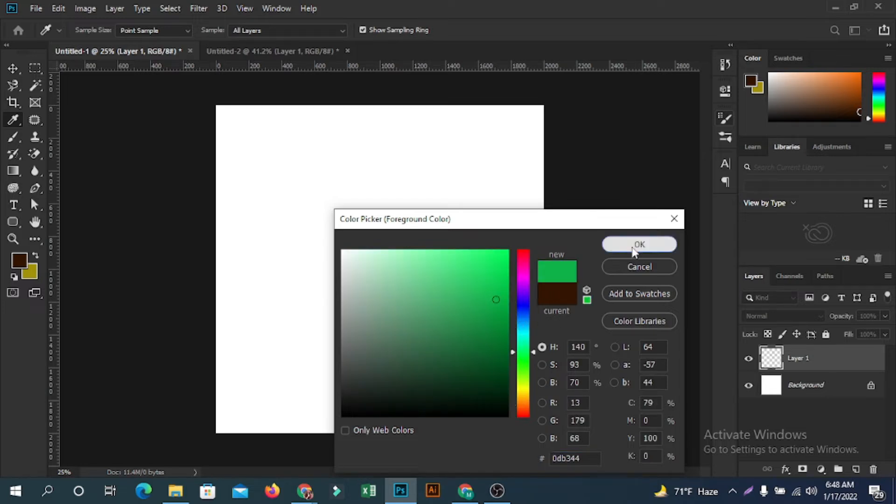
left_click(617, 245)
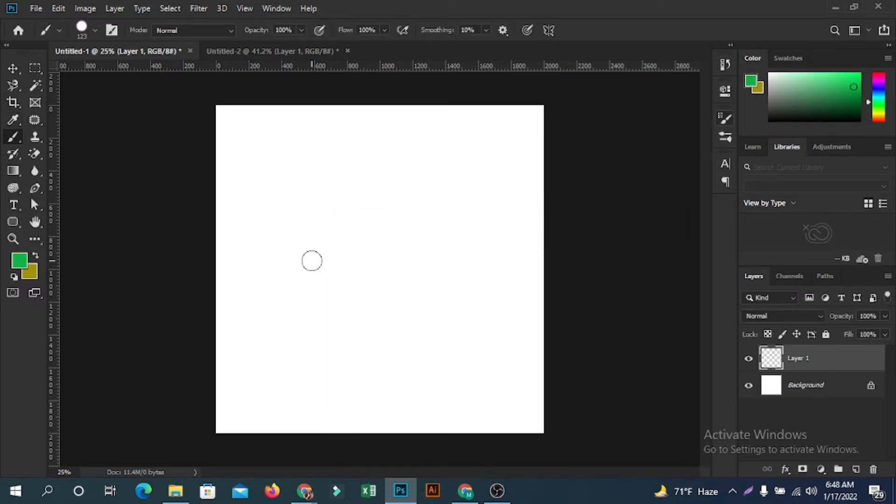
- Paint a few looping green strokes on the canvas with the 123 px brush and undo them all
left_click_drag(296, 283, 362, 186)
mouse_move(308, 206)
left_mouse_down()
mouse_move(326, 274)
mouse_move(401, 243)
mouse_move(392, 304)
left_mouse_up()
mouse_move(354, 336)
left_mouse_down()
mouse_move(342, 366)
mouse_move(390, 418)
mouse_move(421, 383)
left_mouse_up()
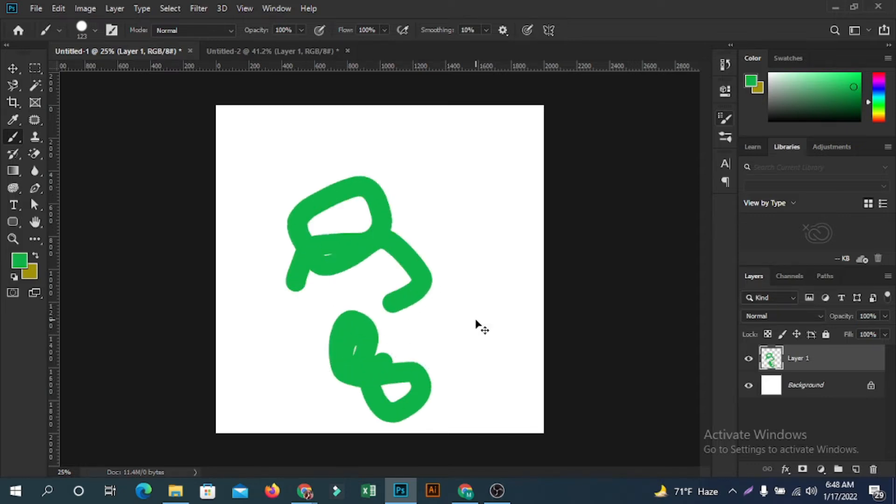
key("ctrl+z")
key("ctrl+z")
key("ctrl+z")
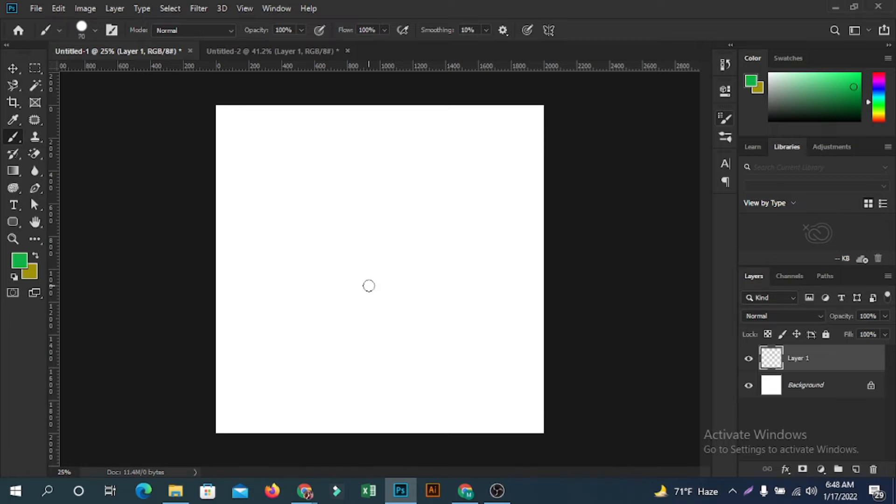
- Enlarge the brush to 1800 px in increments
key("bracketright")
key("bracketright")
key("bracketright")
key("bracketright")
key("bracketright")
key("bracketright")
key("bracketright")
key("bracketright")
key("bracketright")
key("bracketright")
key("bracketright")
key("bracketright")
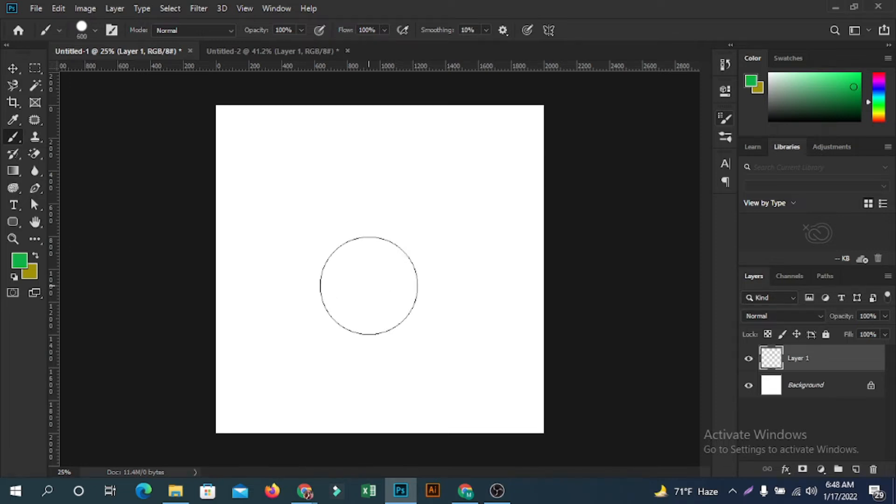
key("bracketright")
key("bracketright")
key("bracketright")
key("bracketright")
key("bracketright")
key("bracketright")
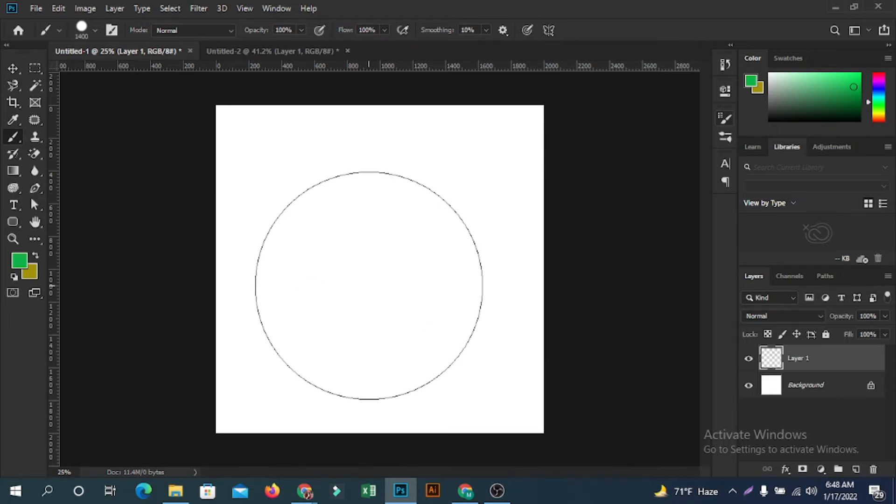
key("bracketright")
key("bracketright")
key("bracketright")
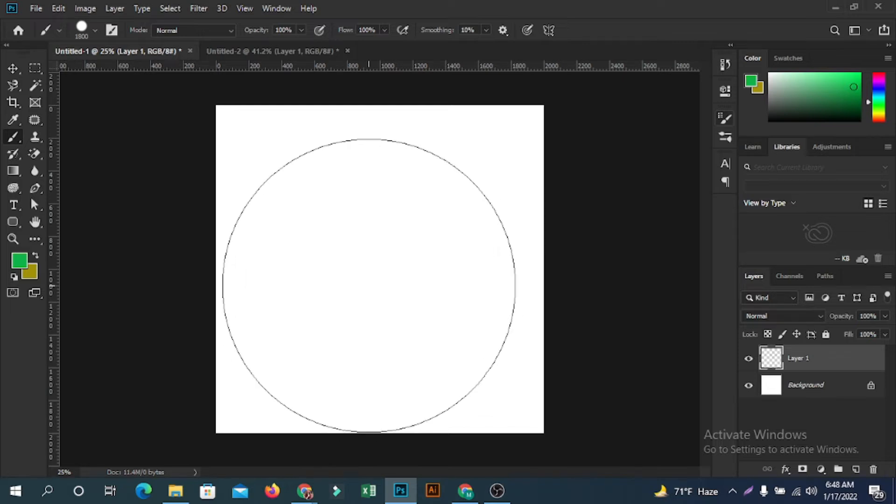
- Shrink and enlarge the brush down to 200 px, paint a green zigzag diagonally across the canvas, and undo it
key("bracketleft")
key("bracketleft")
key("bracketleft")
key("bracketleft")
key("bracketleft")
key("bracketleft")
key("bracketleft")
key("bracketleft")
key("bracketleft")
key("bracketleft")
key("bracketleft")
key("bracketleft")
key("bracketleft")
key("bracketright")
key("bracketright")
key("bracketright")
key("bracketright")
key("bracketright")
key("bracketright")
key("bracketright")
key("bracketright")
key("bracketright")
key("bracketright")
key("bracketright")
key("bracketright")
key("bracketright")
key("bracketright")
key("bracketright")
key("bracketright")
key("bracketright")
key("bracketright")
key("bracketright")
key("bracketright")
key("bracketleft")
key("bracketleft")
key("bracketleft")
key("bracketleft")
key("bracketleft")
key("bracketleft")
key("bracketleft")
key("bracketleft")
key("bracketleft")
key("bracketleft")
key("bracketleft")
key("bracketleft")
key("bracketleft")
key("bracketleft")
key("bracketleft")
key("bracketleft")
key("bracketleft")
key("bracketleft")
key("bracketleft")
key("bracketleft")
key("bracketleft")
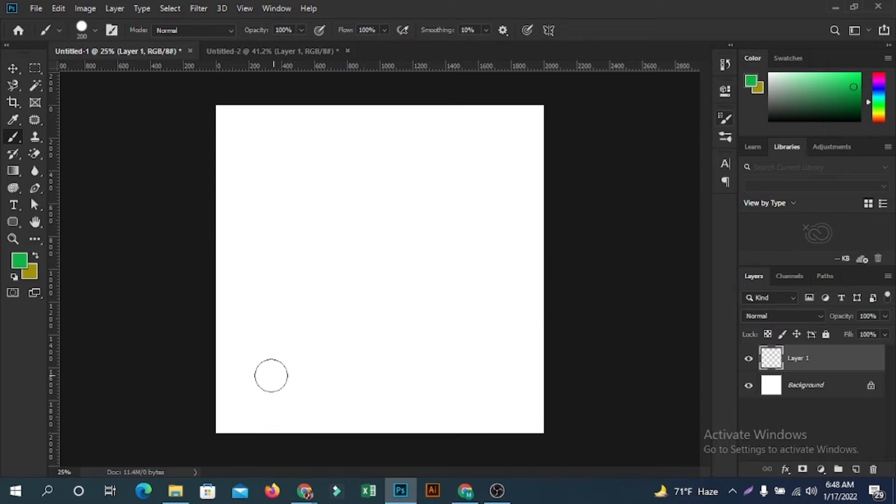
mouse_move(242, 366)
left_mouse_down()
mouse_move(245, 302)
mouse_move(282, 330)
mouse_move(297, 306)
mouse_move(300, 243)
mouse_move(351, 309)
mouse_move(360, 235)
mouse_move(426, 285)
mouse_move(437, 205)
mouse_move(543, 170)
left_mouse_up()
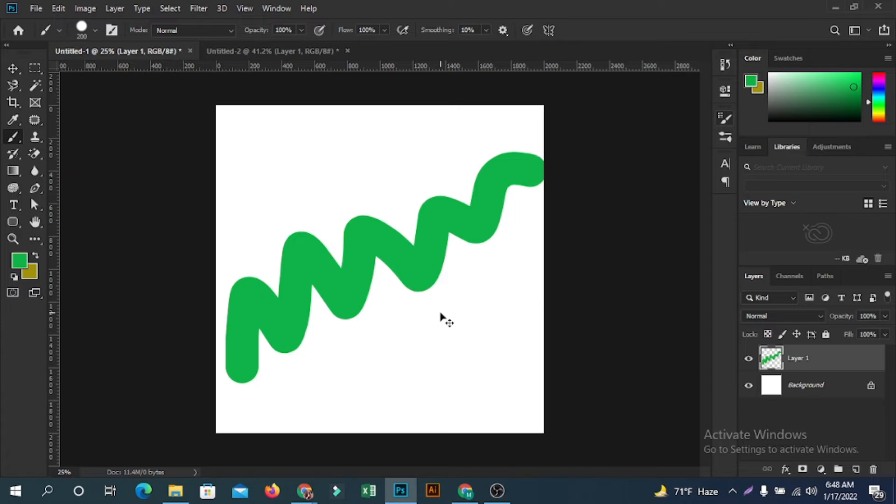
key("ctrl+z")
- Reduce the brush to 90 px, paint a diagonal green zigzag and an S-shaped stroke over it, and undo both
key("bracketleft")
key("bracketleft")
key("bracketleft")
key("bracketleft")
key("bracketleft")
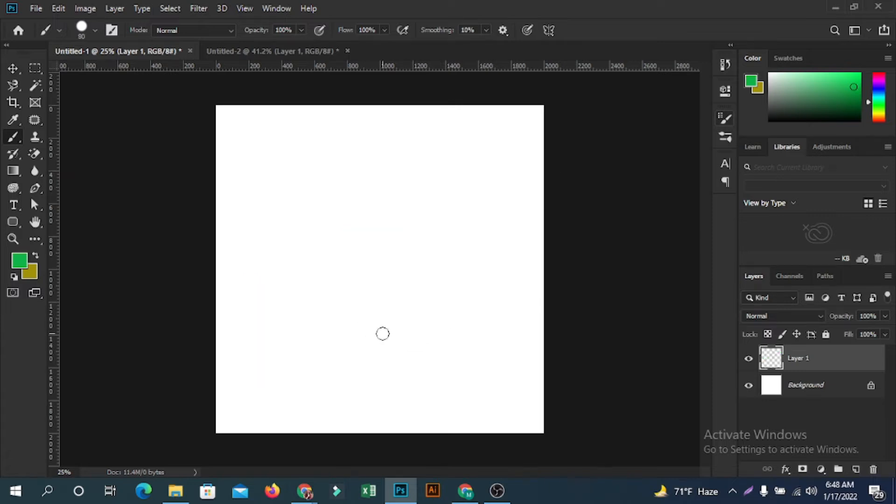
mouse_move(264, 373)
left_mouse_down()
mouse_move(296, 351)
mouse_move(301, 275)
mouse_move(338, 319)
mouse_move(403, 288)
mouse_move(437, 215)
mouse_move(498, 201)
mouse_move(569, 149)
left_mouse_up()
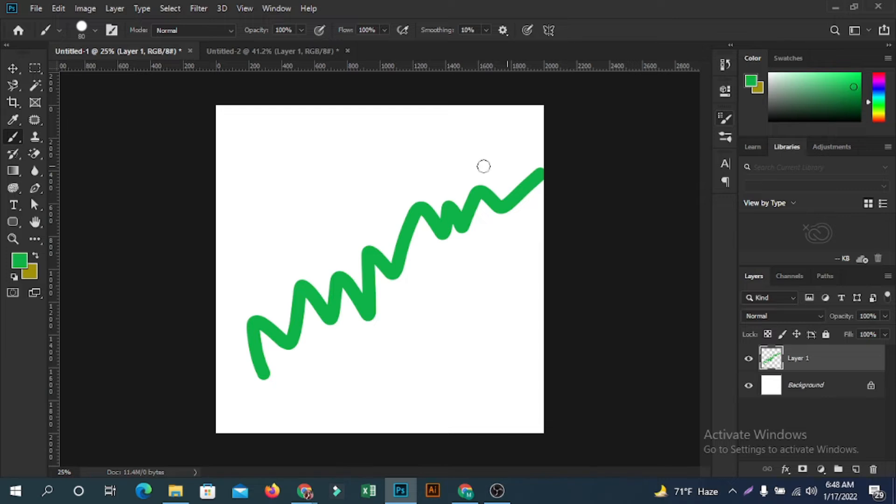
mouse_move(363, 145)
left_mouse_down()
mouse_move(383, 304)
mouse_move(362, 291)
left_mouse_up()
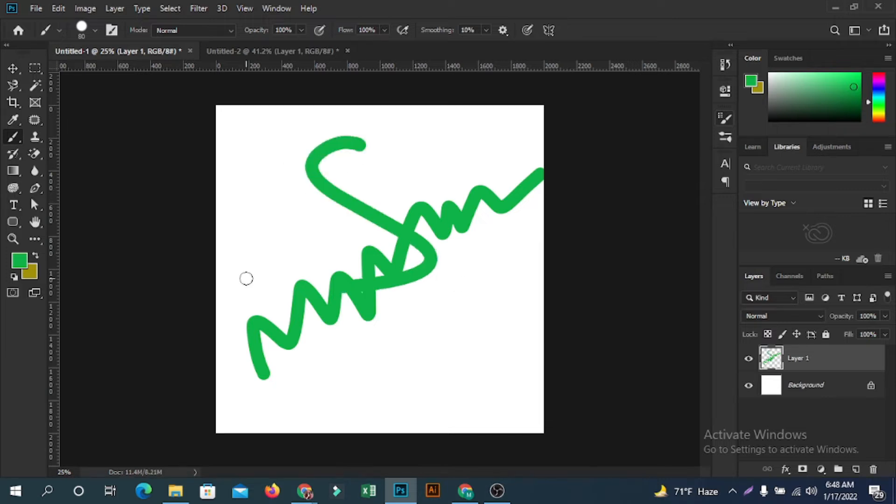
key("ctrl+z")
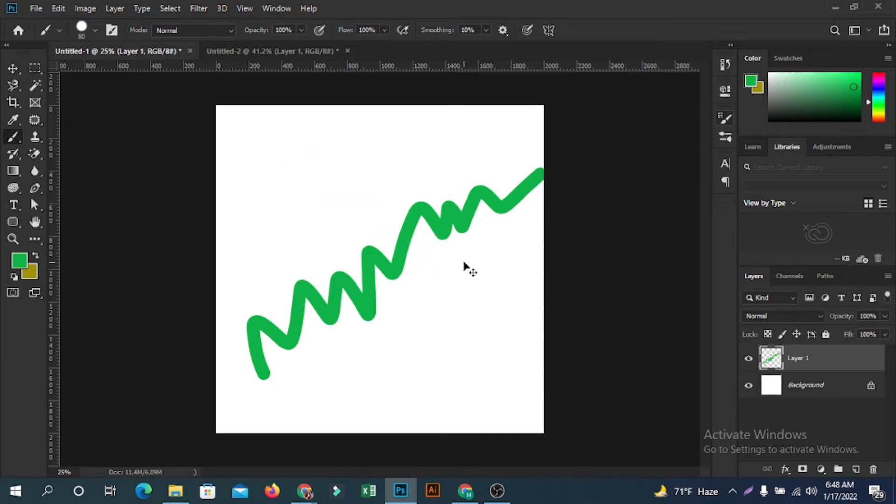
key("ctrl+z")
- Enlarge the brush to 1300 px and try out a broad green stroke and a single round dab, undoing both
key("bracketright")
key("bracketright")
key("bracketright")
key("bracketright")
key("bracketright")
key("bracketright")
key("bracketright")
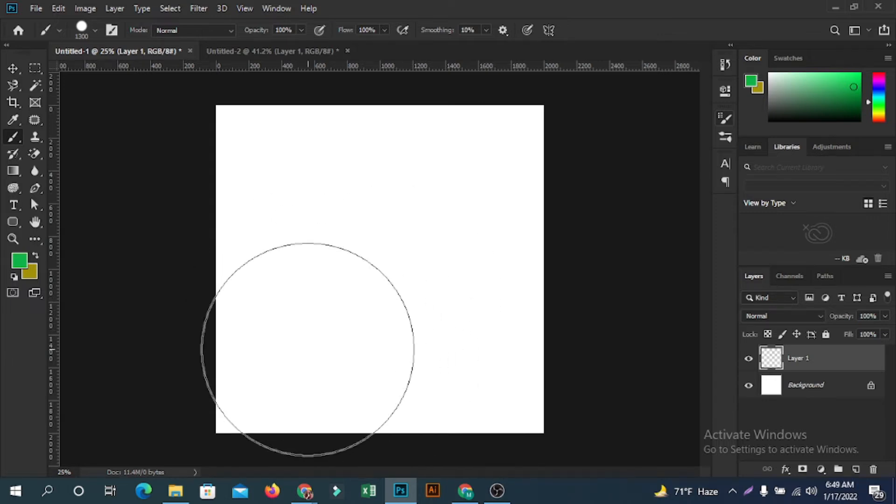
mouse_move(308, 336)
left_mouse_down()
mouse_move(368, 295)
mouse_move(388, 211)
mouse_move(528, 175)
mouse_move(581, 226)
mouse_move(454, 247)
mouse_move(270, 377)
left_mouse_up()
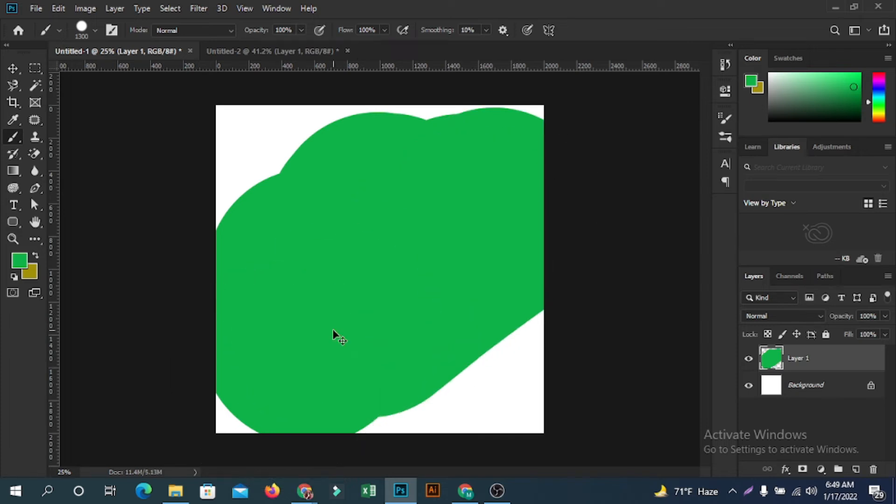
key("ctrl+z")
key("ctrl+z")
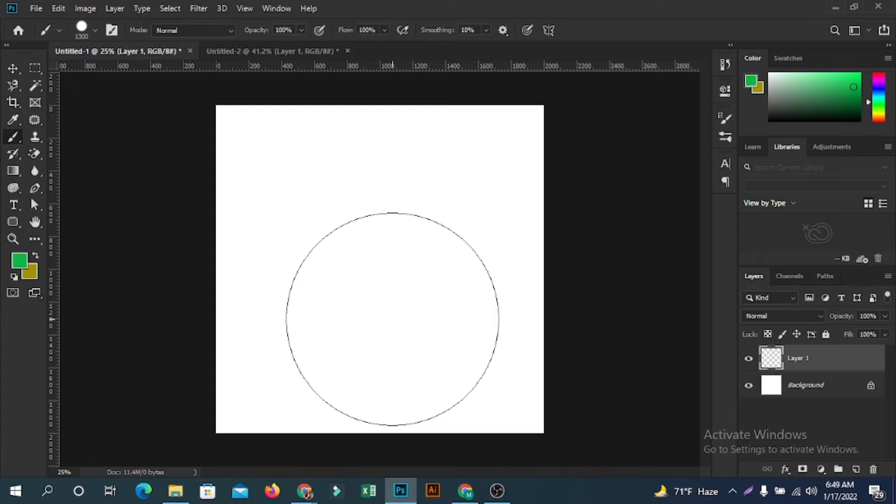
left_click(393, 320)
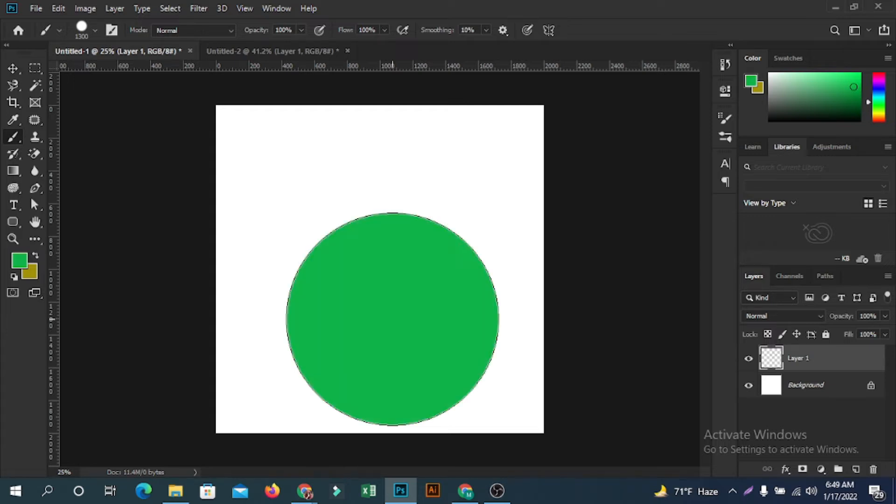
key("ctrl+z")
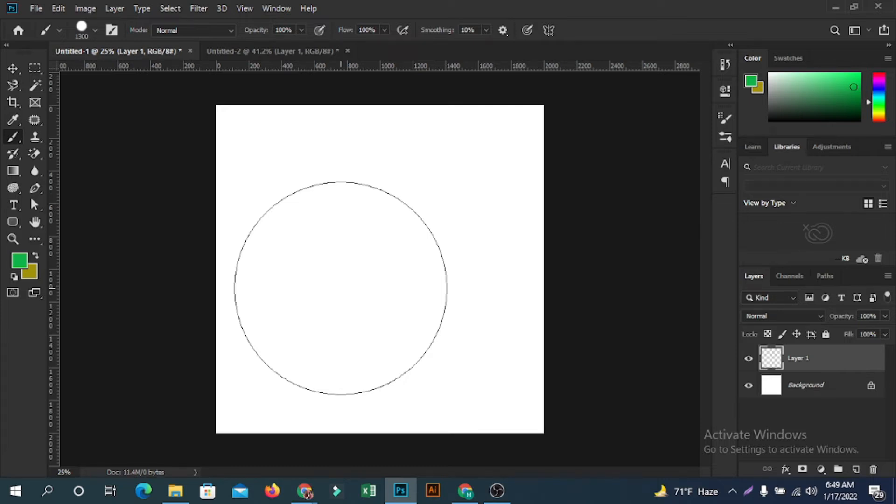
- Paint a very broad green stroke across the canvas with the 1300 px brush and undo it
mouse_move(300, 278)
left_mouse_down()
mouse_move(680, 186)
mouse_move(357, 186)
left_mouse_up()
scroll(357, 196, "up", 2)
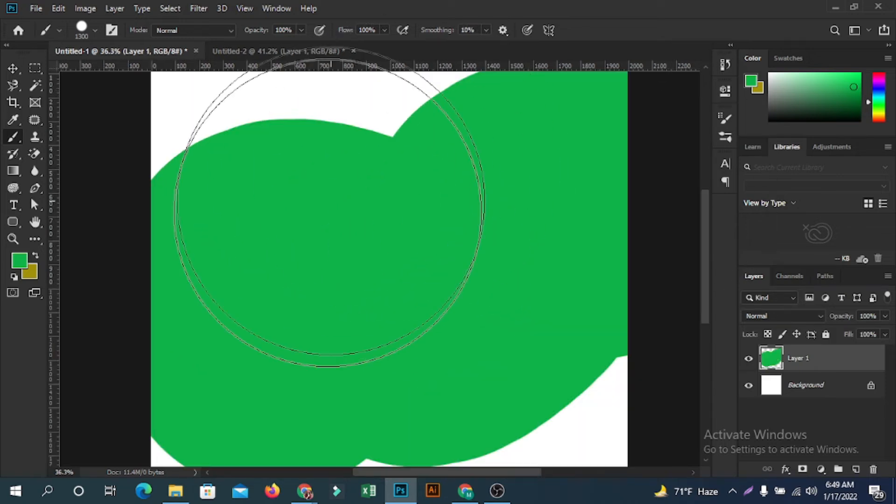
scroll(380, 285, "down", 1)
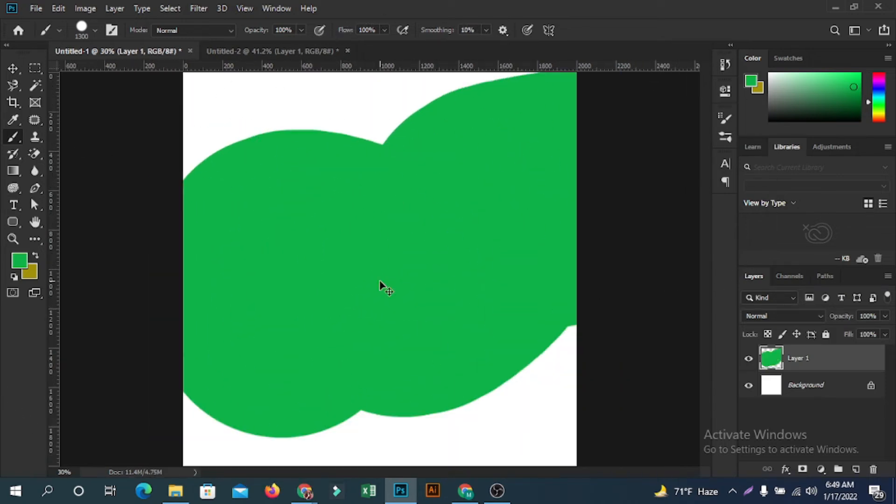
key("ctrl+z")
- Set the brush opacity to 26% and reduce the brush size to 250 px
left_click(301, 29)
left_click(262, 45)
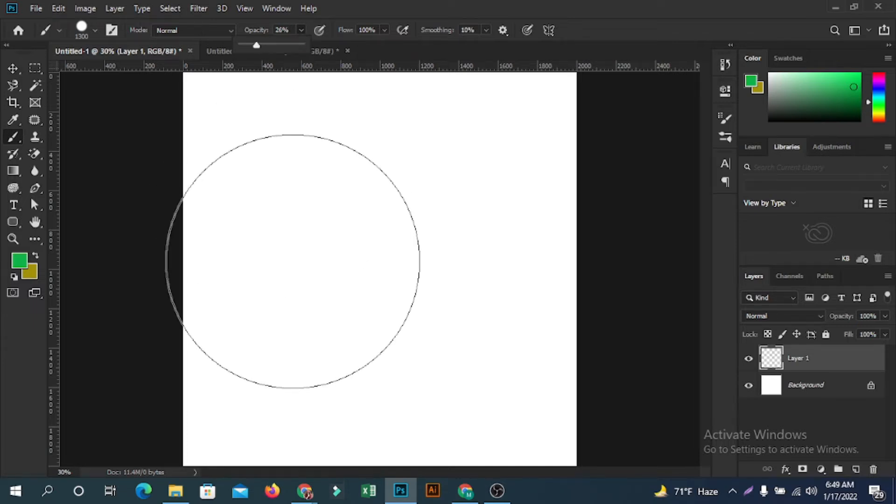
key("[")
key("[")
key("[")
key("[")
key("[")
key("[")
key("[")
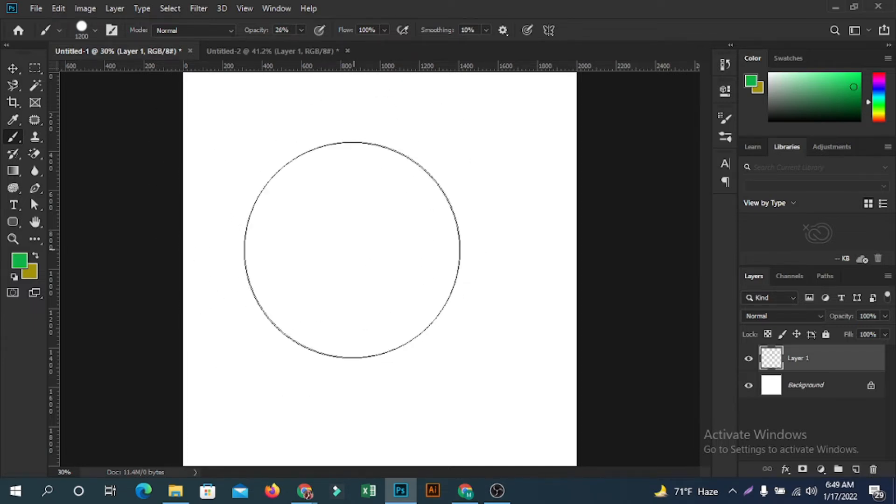
key("[")
key("[")
key("[")
key("[")
- Paint a translucent green zigzag, undo it, and paint another wavy stroke across the upper part of the canvas
mouse_move(220, 320)
left_mouse_down()
mouse_move(291, 234)
mouse_move(343, 231)
mouse_move(435, 192)
left_mouse_up()
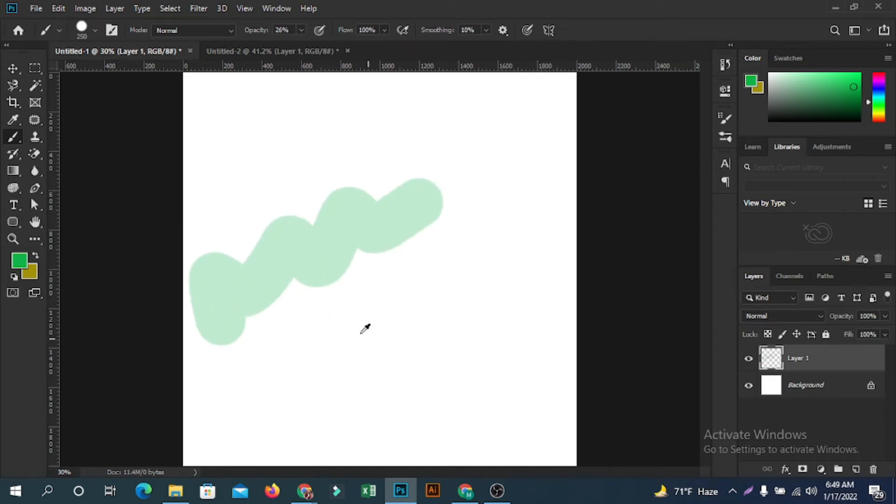
scroll(315, 286, "up", 5)
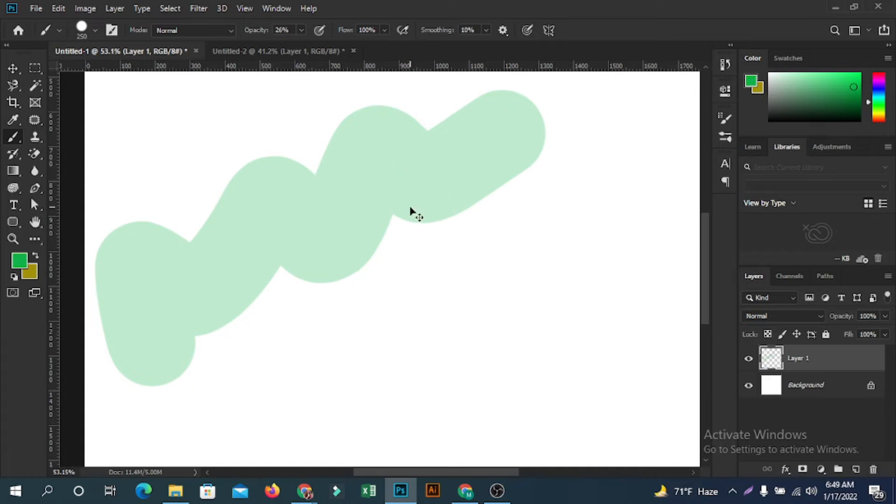
key("ctrl+z")
mouse_move(200, 242)
left_mouse_down()
mouse_move(306, 286)
mouse_move(376, 207)
mouse_move(588, 173)
mouse_move(626, 214)
left_mouse_up()
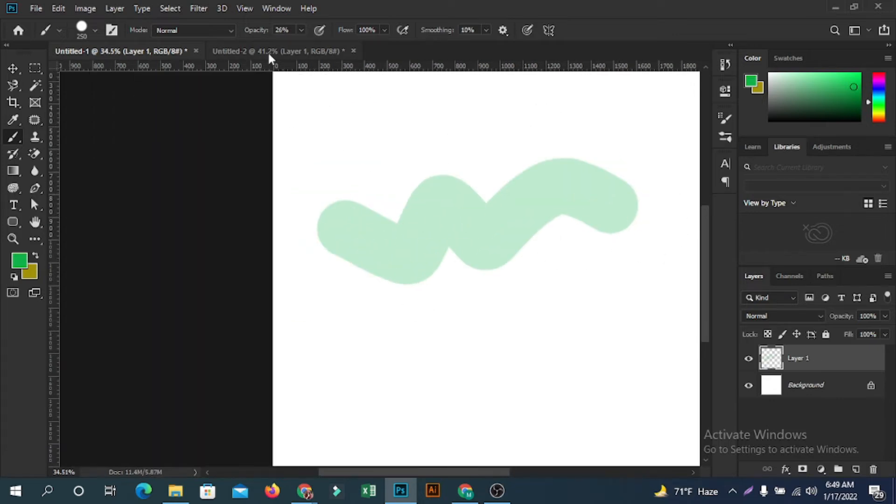
- Switch to the Untitled-2 tree image and set the brush opacity to 100%
left_click(268, 51)
scroll(247, 203, "down", 4)
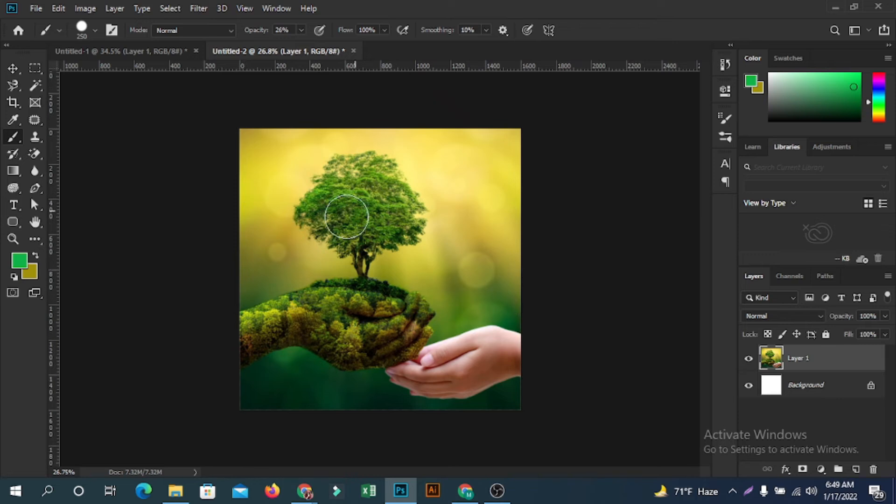
scroll(429, 252, "up", 4)
scroll(196, 266, "down", 3)
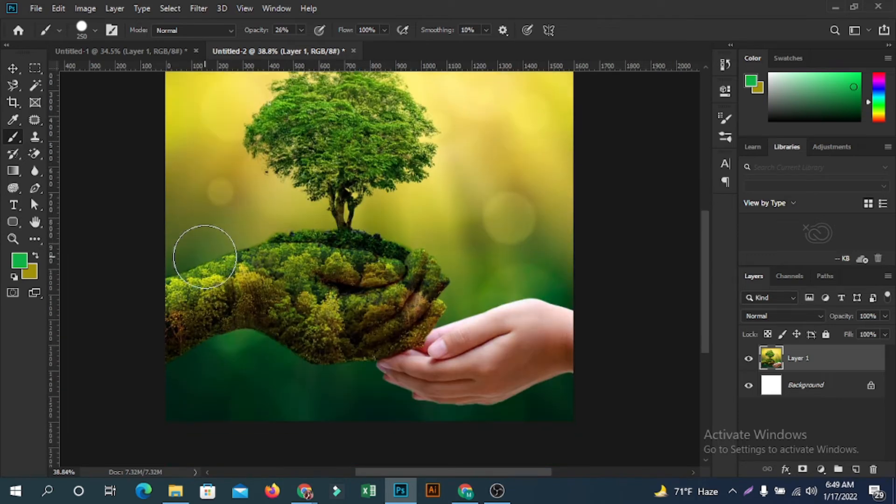
scroll(320, 267, "up", 2)
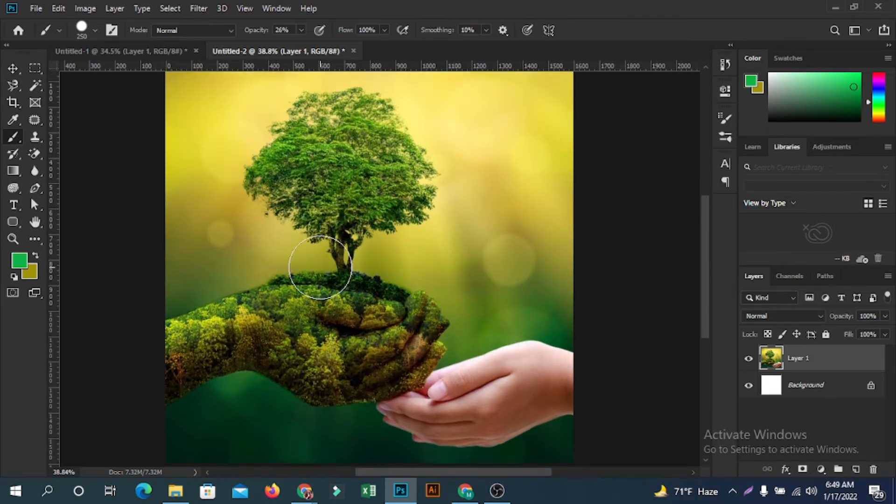
left_click(301, 30)
left_click_drag(298, 46, 391, 51)
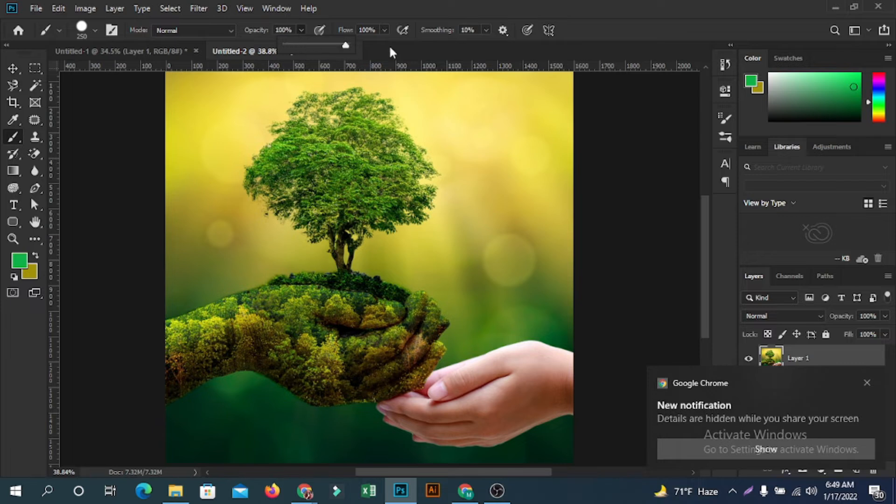
- Paint a thick, fully opaque green zigzag over the tree on Layer 1 and undo it
left_click(206, 204)
mouse_move(245, 231)
left_mouse_down()
mouse_move(267, 184)
mouse_move(410, 162)
mouse_move(498, 125)
left_mouse_up()
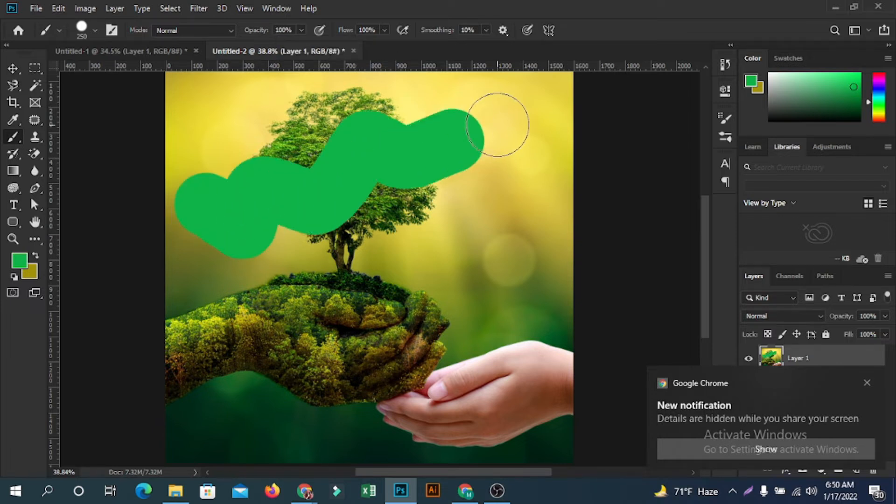
key("ctrl+z")
key("ctrl+z")
- Reduce the brush to 80 px, try out a thinner green stroke over the tree, and undo the stroke
key("bracketleft")
key("bracketleft")
key("bracketleft")
key("bracketleft")
key("bracketleft")
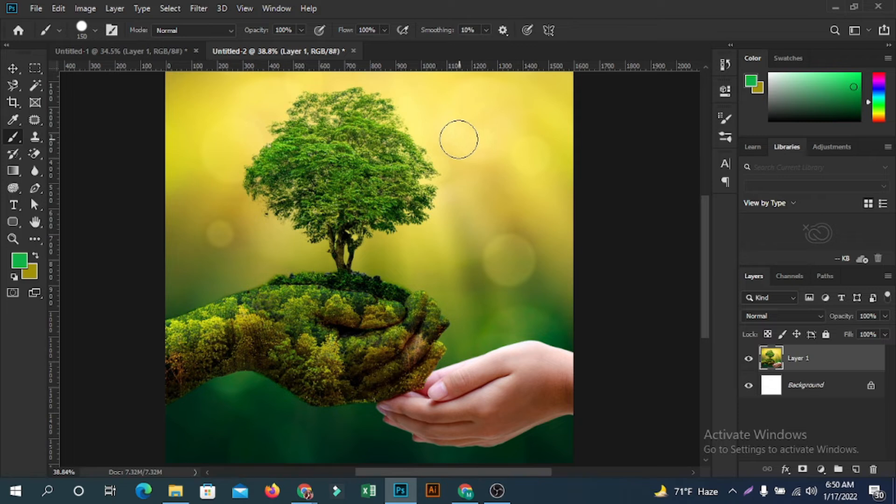
mouse_move(207, 181)
left_mouse_down()
mouse_move(302, 160)
mouse_move(357, 159)
mouse_move(413, 125)
left_mouse_up()
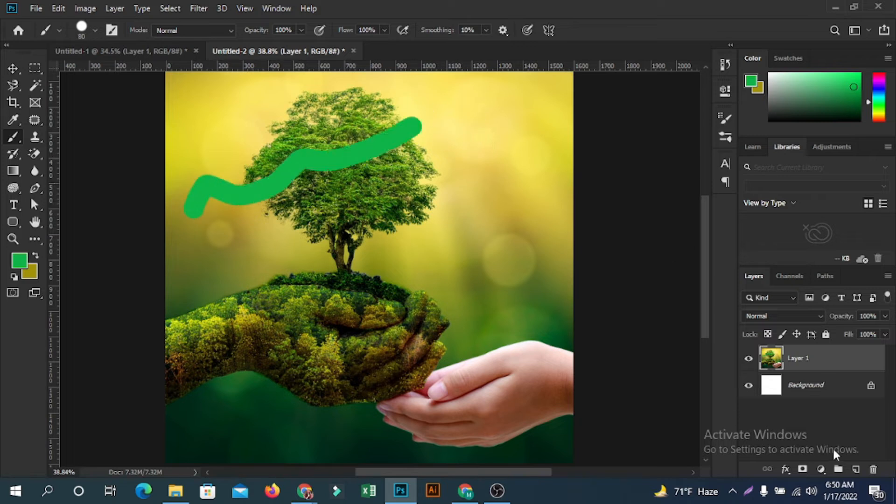
key("ctrl+z")
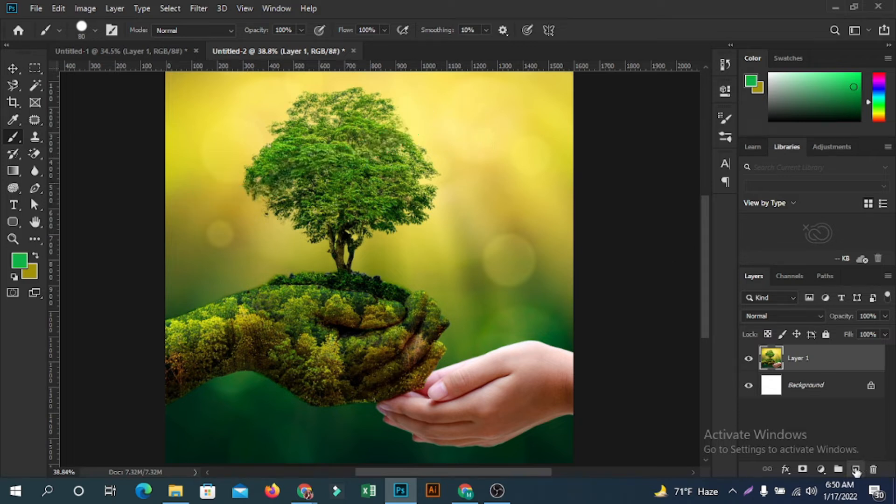
- Add a new layer above the tree image and paint a wavy opaque green stroke across the tree
left_click(855, 469)
mouse_move(184, 171)
left_mouse_down()
mouse_move(301, 161)
mouse_move(434, 133)
left_mouse_up()
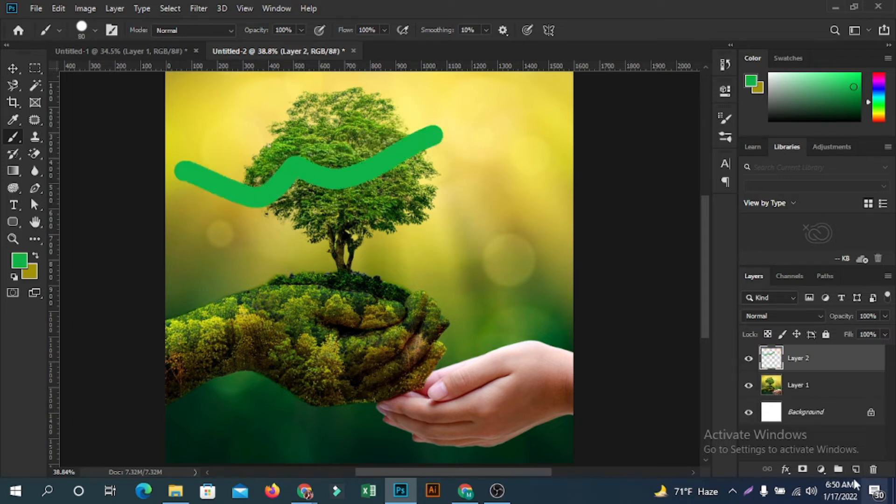
- Add another layer and paint a green zigzag over the leaf-covered hand at 49% brush opacity
left_click(856, 470)
left_click(301, 30)
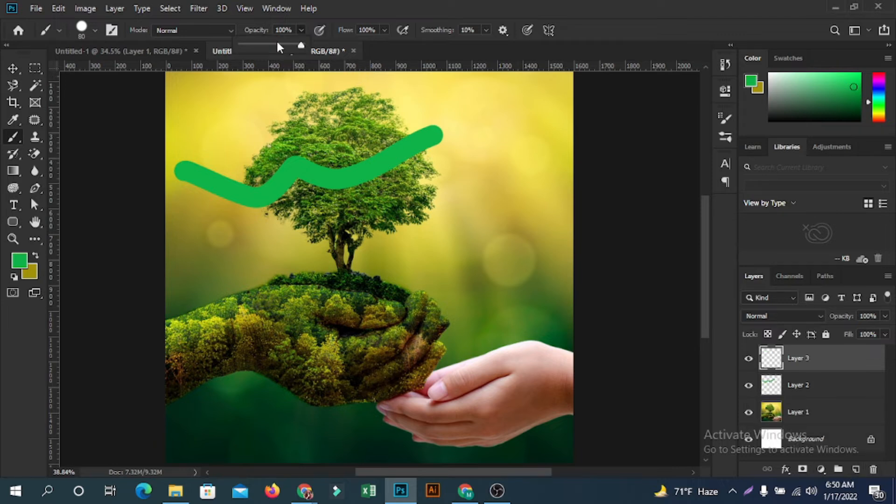
left_click(271, 45)
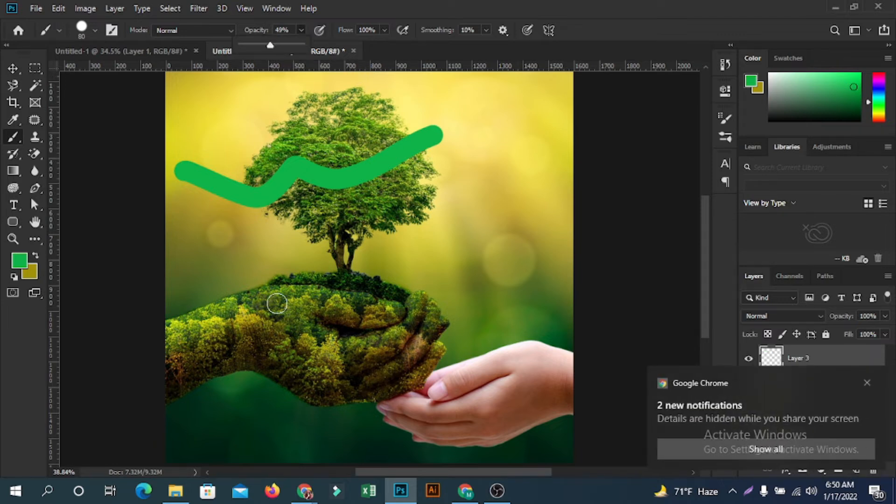
mouse_move(228, 346)
left_mouse_down()
mouse_move(332, 286)
mouse_move(418, 293)
mouse_move(471, 283)
left_mouse_up()
scroll(358, 310, "up", 6)
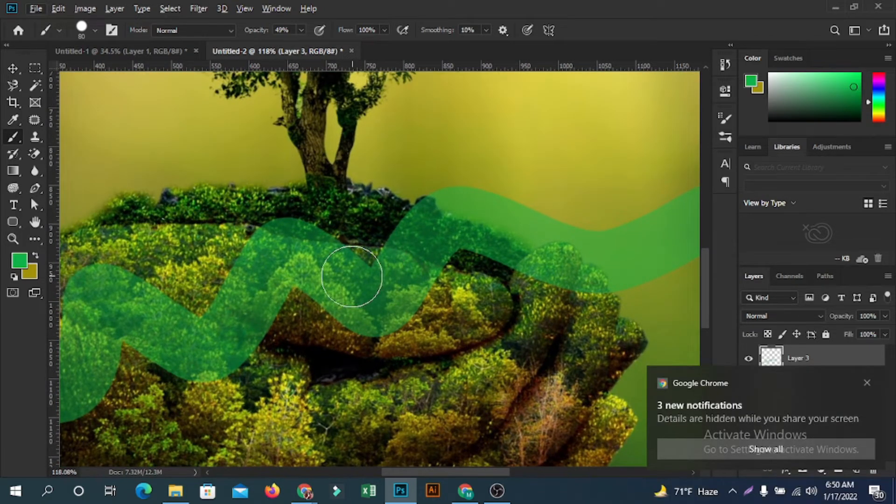
scroll(351, 275, "down", 1)
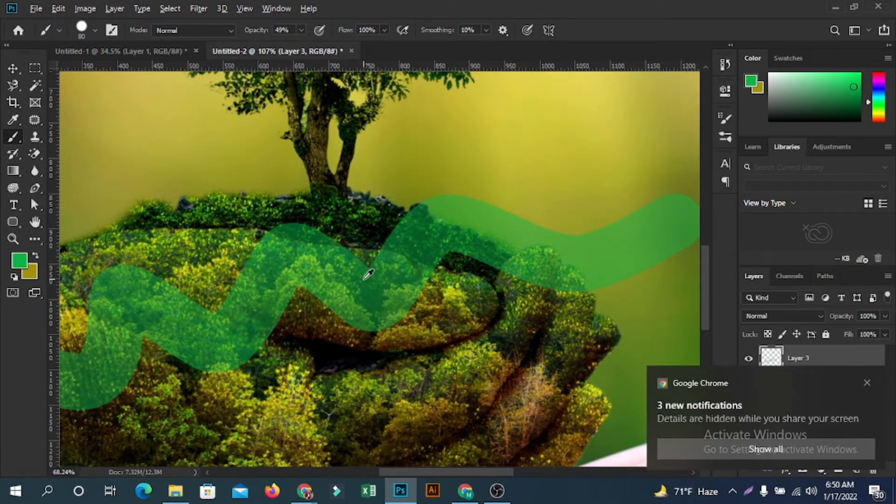
scroll(369, 275, "down", 2)
- Set the brush opacity to 17% and paint faint green strokes over the leafy hand and the background beside it
left_click(299, 28)
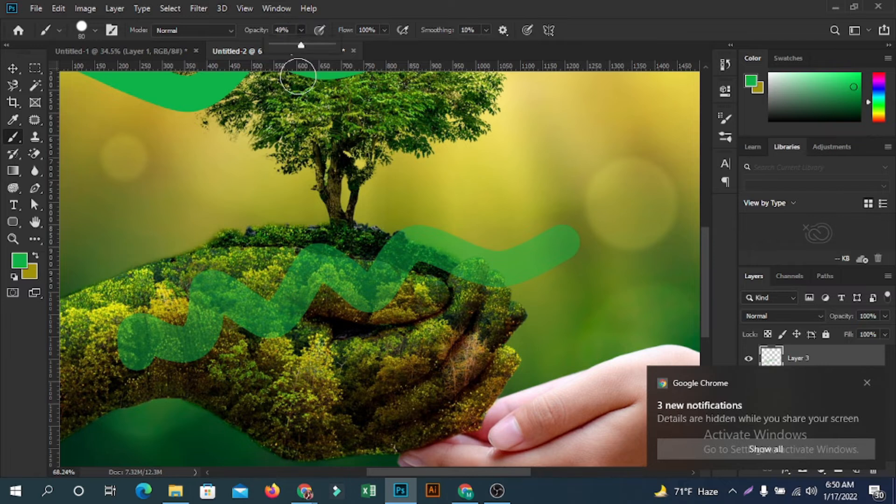
left_click(282, 46)
mouse_move(314, 314)
left_mouse_down()
mouse_move(295, 378)
mouse_move(370, 366)
mouse_move(446, 381)
mouse_move(555, 364)
left_mouse_up()
mouse_move(597, 187)
left_mouse_down()
mouse_move(666, 263)
mouse_move(625, 323)
left_mouse_up()
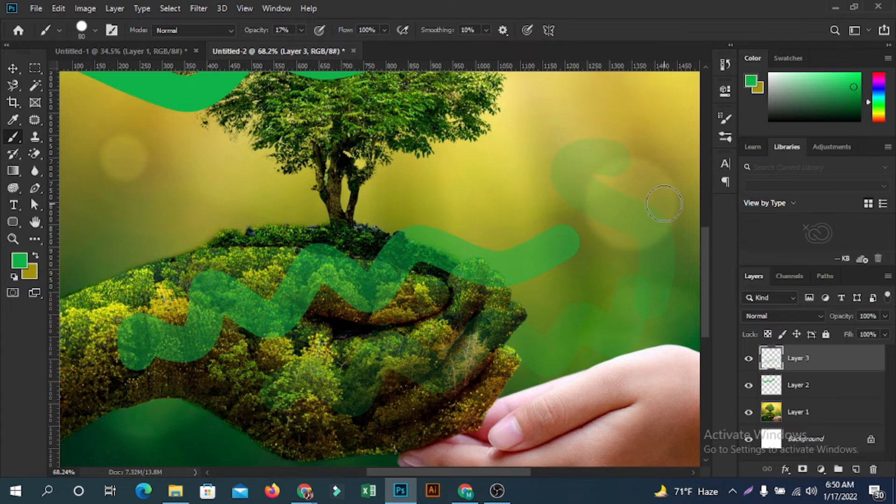
scroll(664, 203, "up", 5)
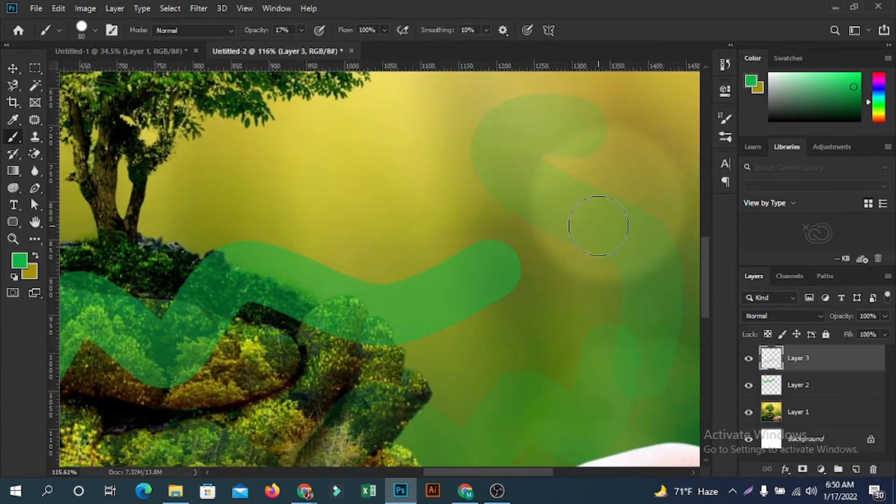
- Set the brush opacity to 82% and paint a wavy green stroke below the leaf-covered hand
left_click(306, 31)
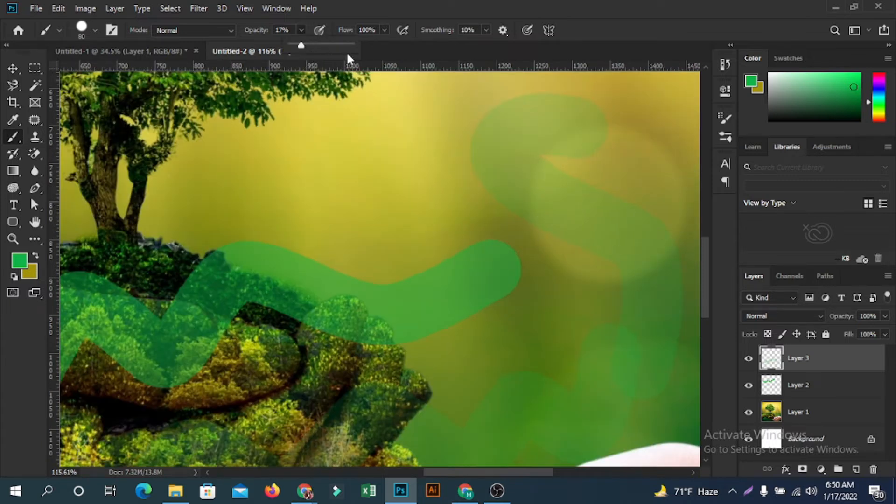
scroll(331, 124, "down", 8)
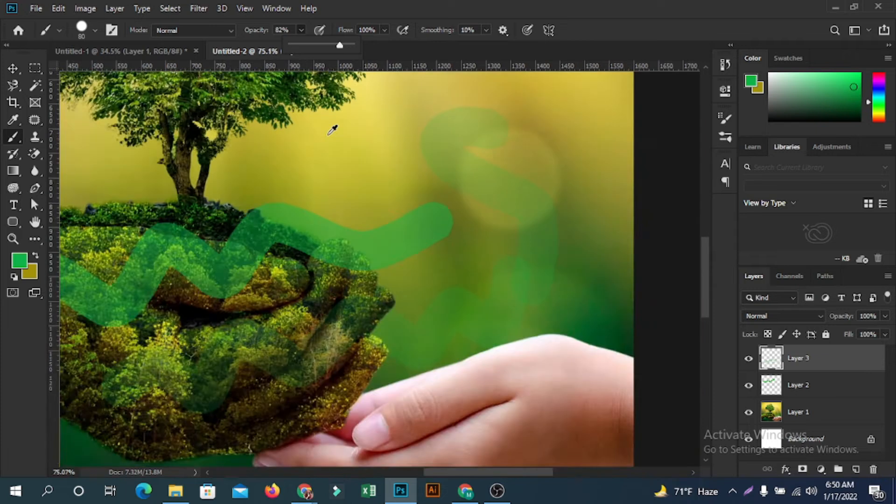
mouse_move(140, 354)
left_mouse_down()
mouse_move(212, 367)
mouse_move(243, 309)
mouse_move(301, 309)
left_mouse_up()
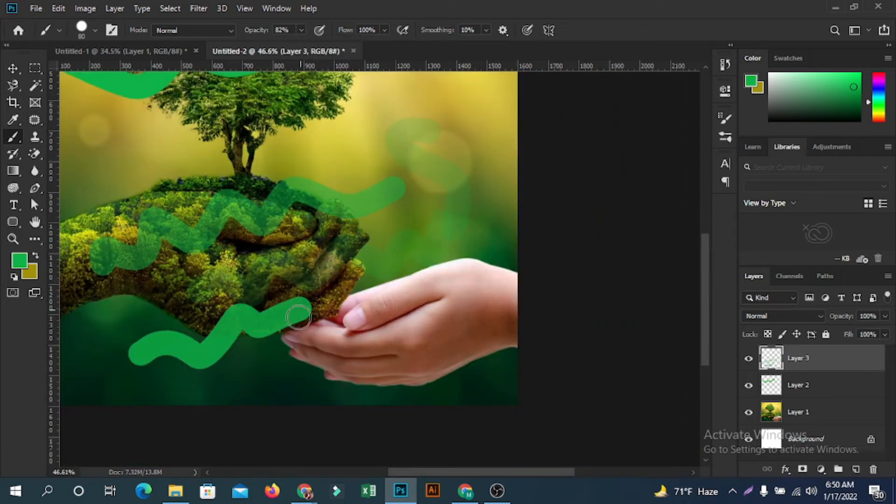
scroll(291, 319, "up", 6)
scroll(290, 318, "down", 3)
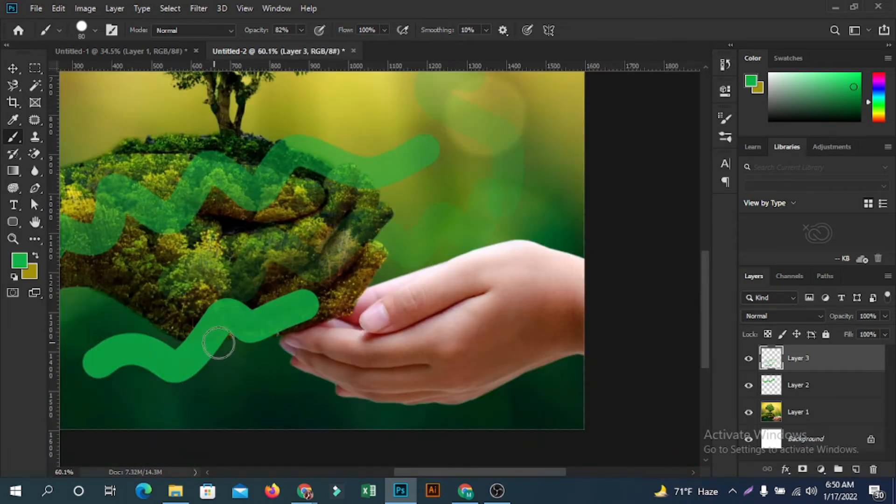
scroll(224, 338, "up", 4)
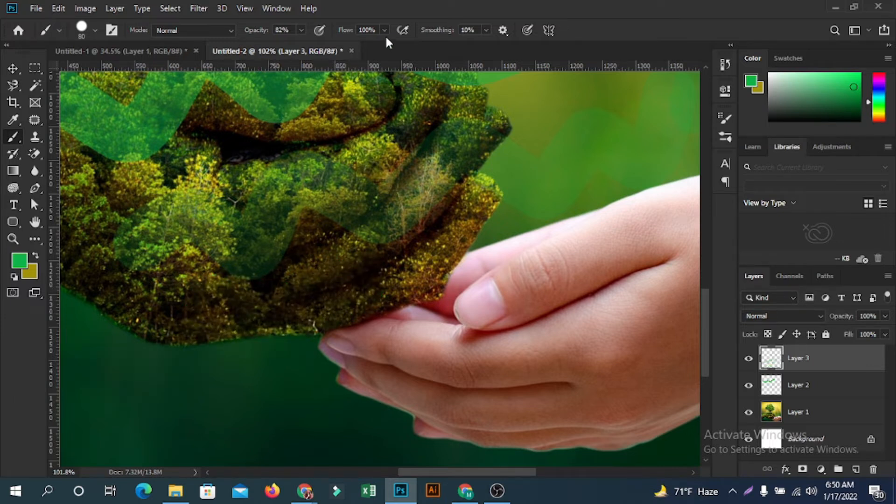
- Undo the translucent strokes and the newest layer, and try a green stroke across both hands, undoing it too
key("ctrl+z")
key("ctrl+z")
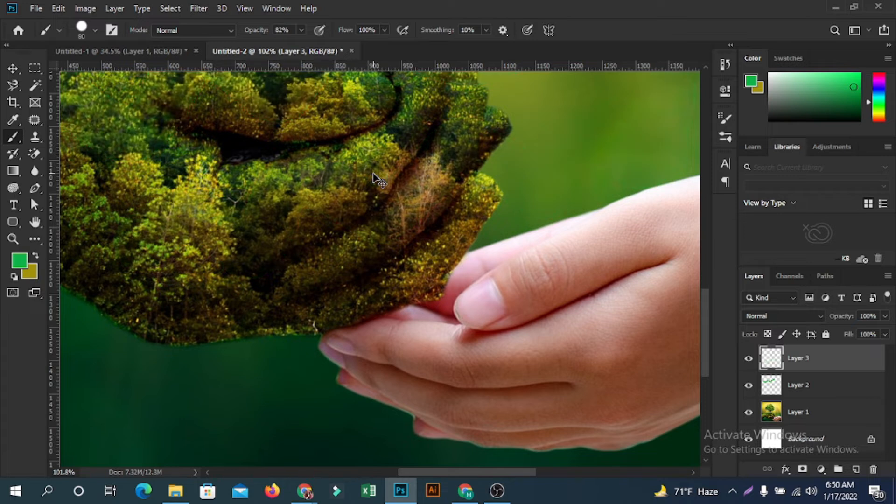
key("ctrl+z")
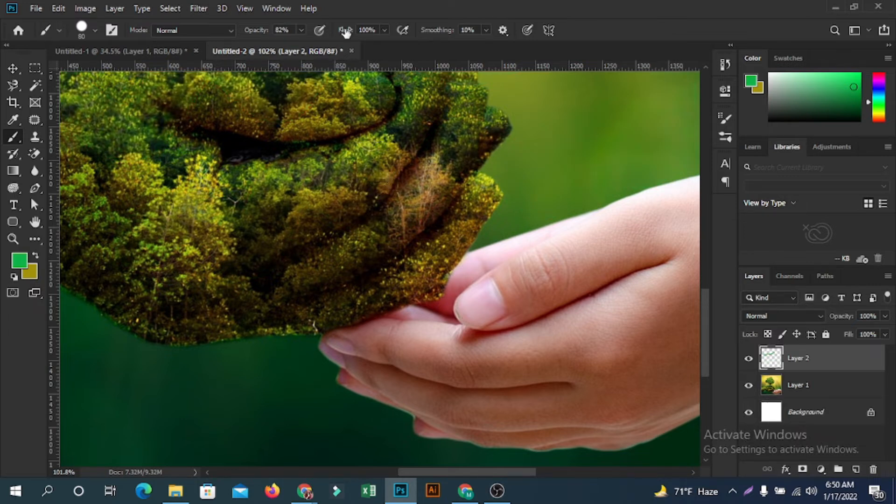
left_click_drag(275, 253, 562, 181)
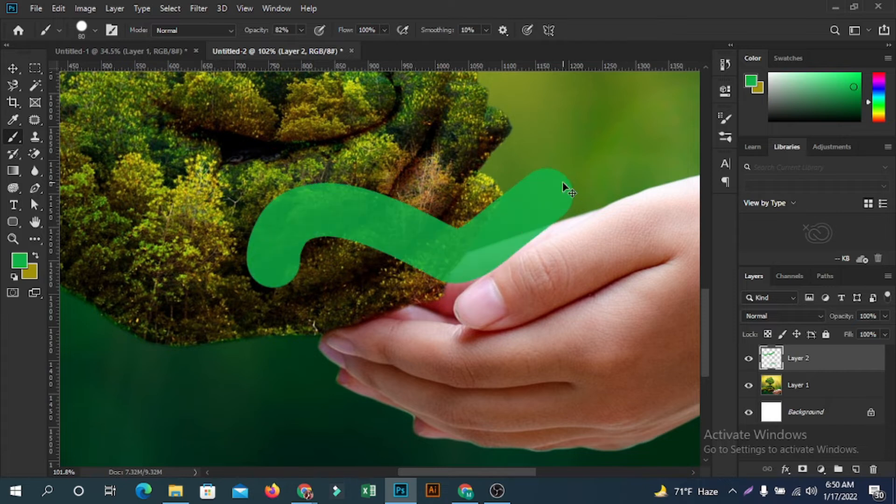
key("ctrl+z")
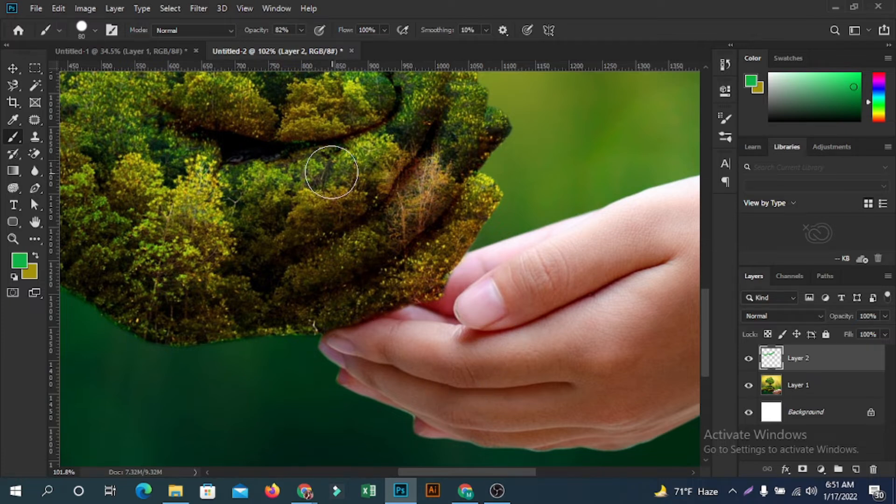
- Open the Brush Settings to view the brush tip shape options and close them again
left_click(280, 8)
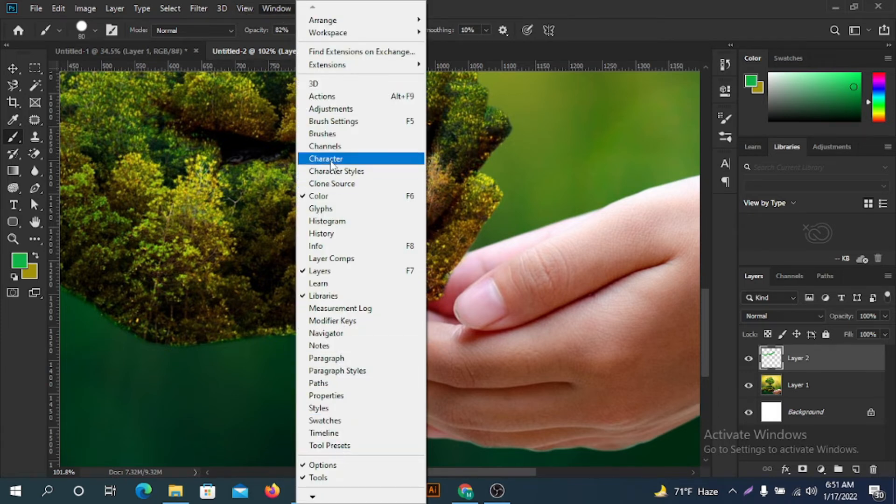
left_click(333, 121)
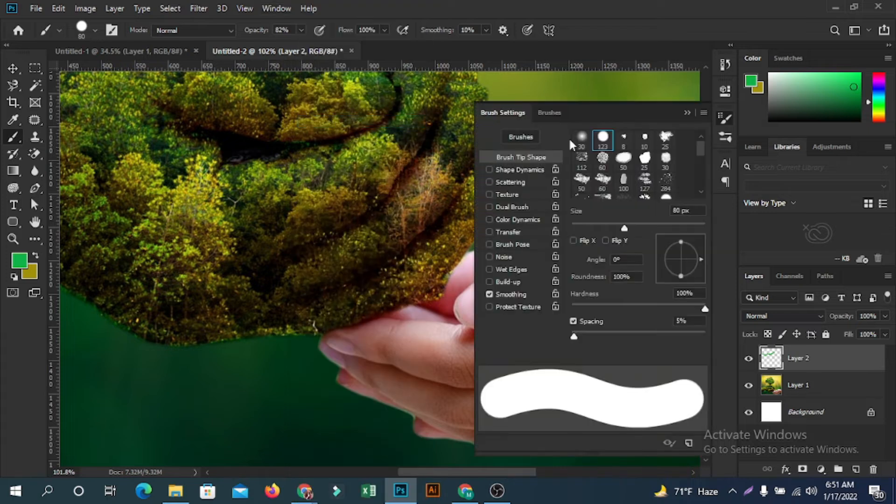
left_click(688, 113)
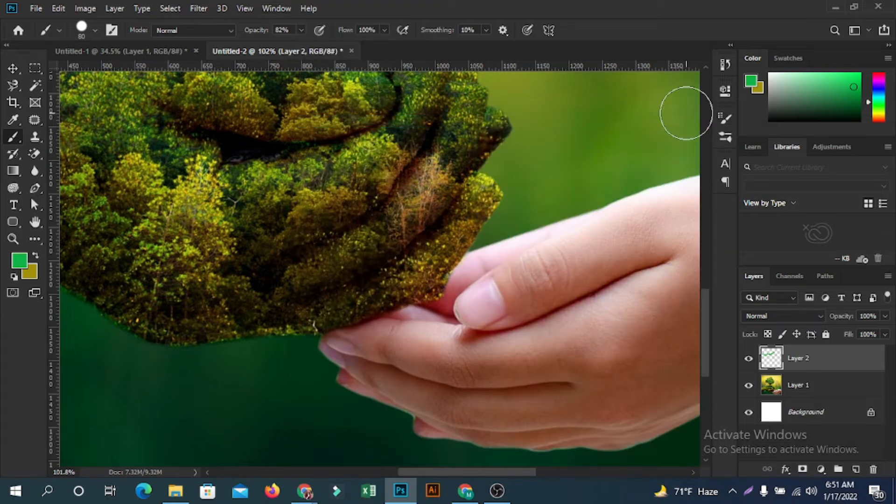
- Open the Brush Settings, choose the 112 px bristle tip and paint thick green strokes over the leaf-covered hand
key("F5")
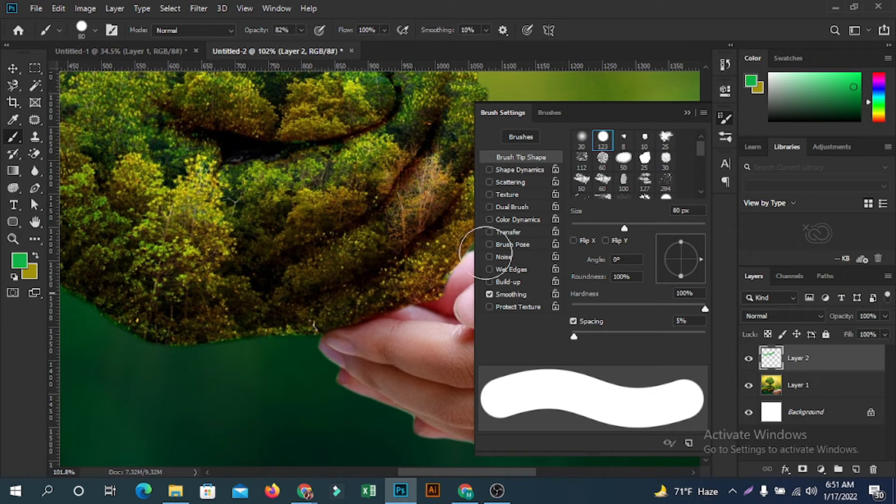
scroll(594, 165, "down", 3)
scroll(638, 194, "up", 3)
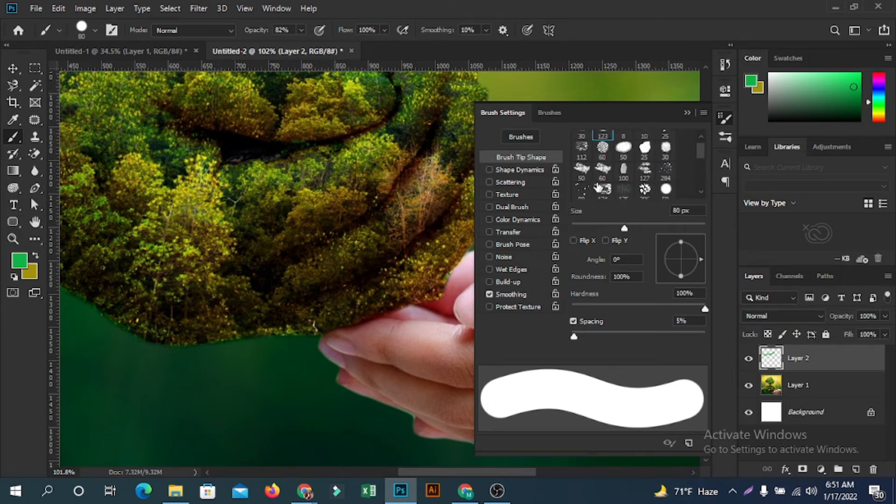
left_click(582, 149)
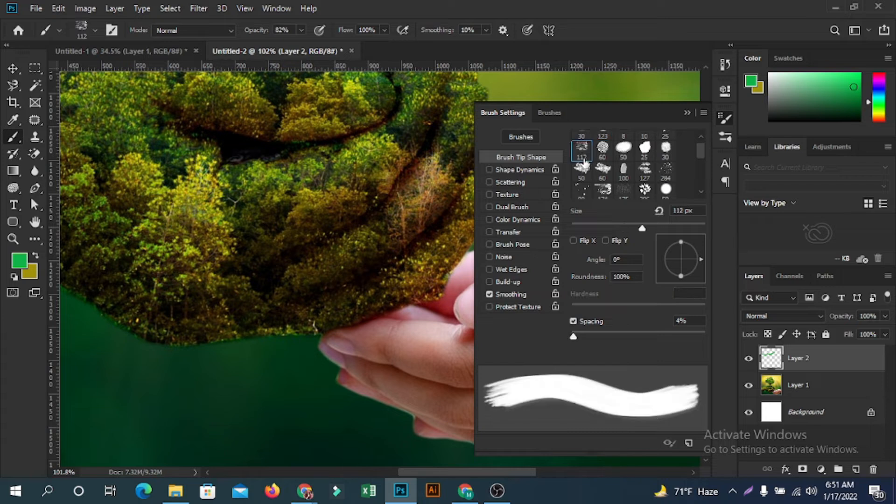
mouse_move(161, 395)
left_mouse_down()
mouse_move(174, 329)
mouse_move(280, 254)
left_mouse_up()
left_click_drag(345, 272, 210, 175)
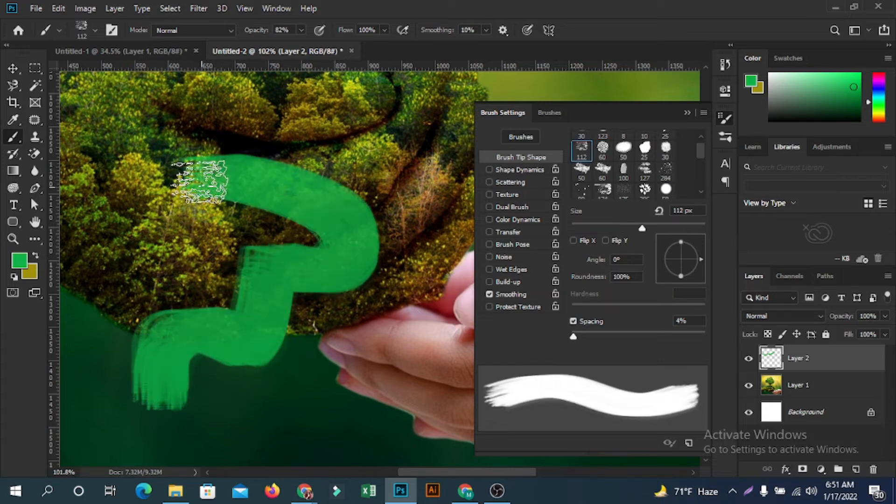
- Choose the 174 px rough tip, try a green stroke across the fingers, and undo all the bristle test strokes
left_click(603, 189)
mouse_move(285, 428)
left_mouse_down()
mouse_move(308, 411)
mouse_move(397, 290)
mouse_move(434, 270)
mouse_move(457, 280)
left_mouse_up()
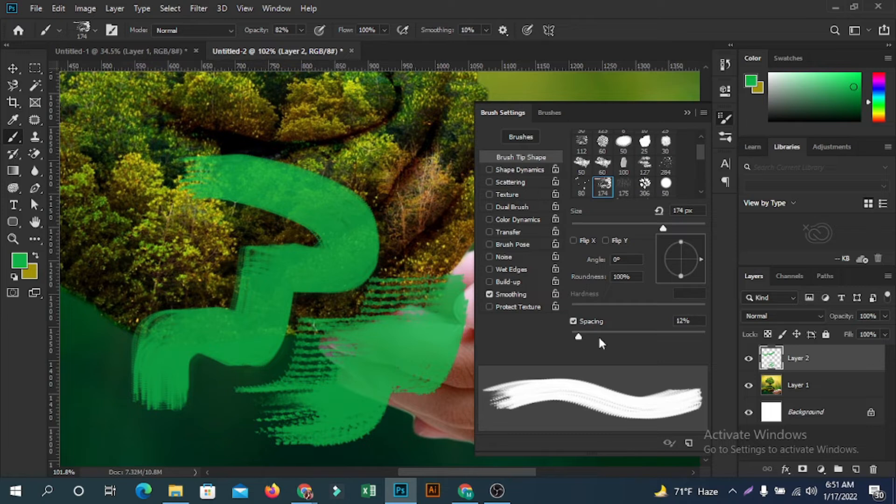
key("ctrl+z")
key("ctrl+z")
key("ctrl+z")
- Set the brush spacing to 163%, paint separate green dabs over the leaf-covered hand, and undo the last stroke
mouse_move(588, 335)
left_mouse_down()
mouse_move(668, 338)
mouse_move(660, 339)
left_mouse_up()
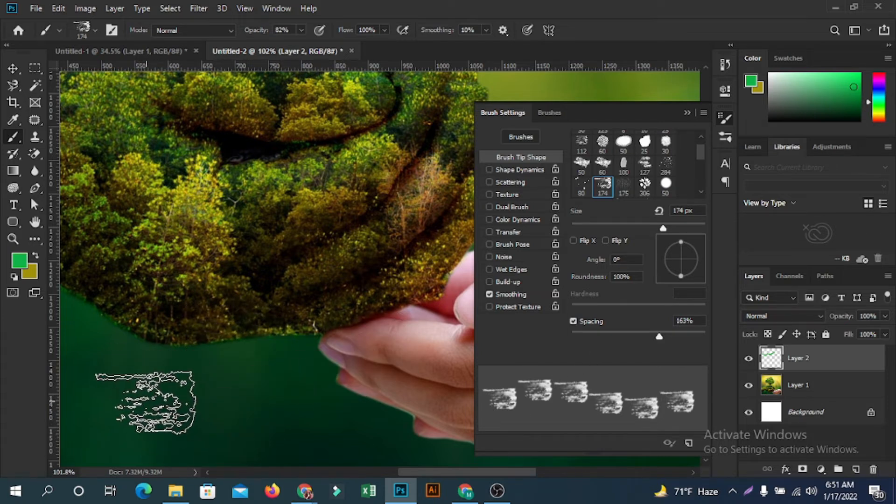
left_click(147, 402)
left_click_drag(192, 327, 290, 320)
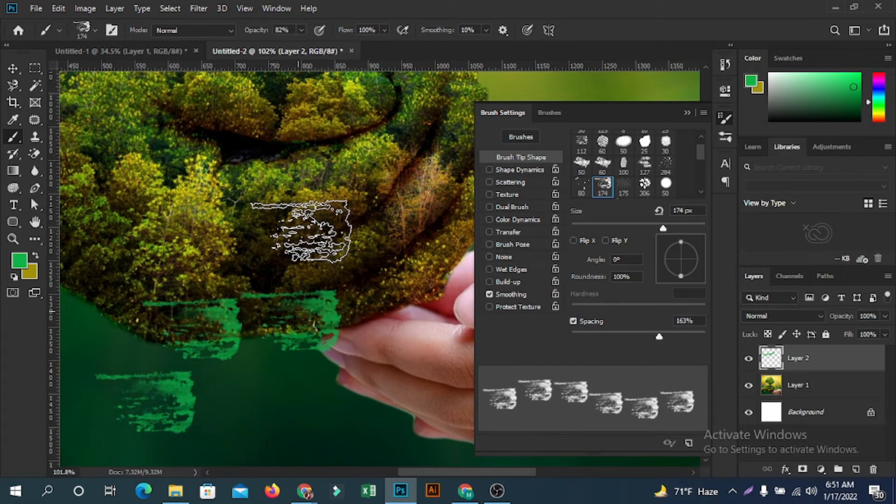
scroll(311, 232, "down", 5)
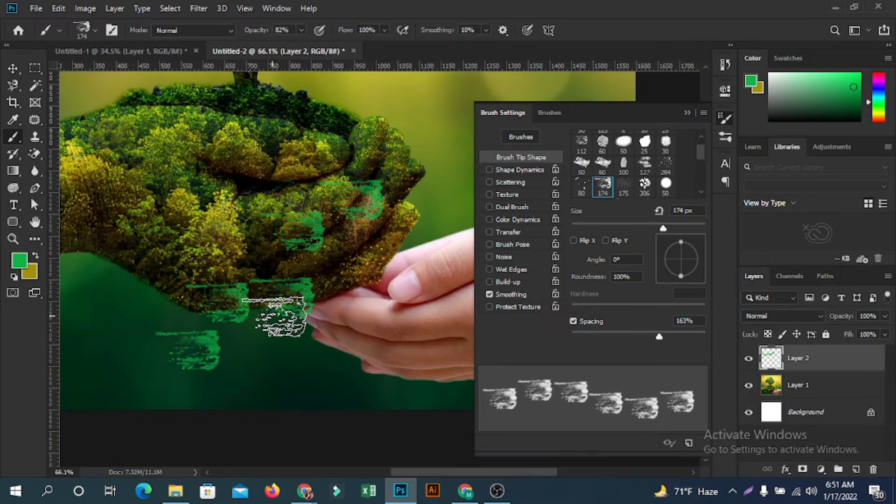
scroll(204, 327, "up", 1)
left_click_drag(156, 311, 346, 192)
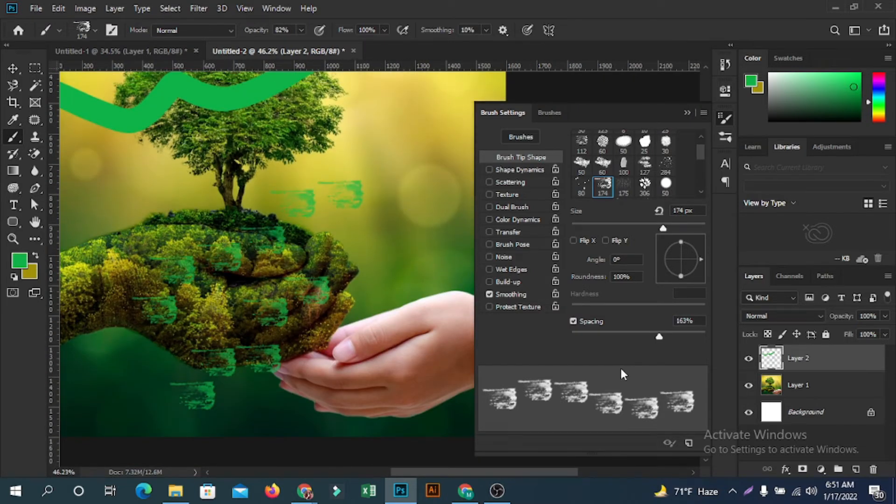
key("ctrl+z")
- Try green strokes over the hands at 24% and 5% brush spacing, undoing each one
mouse_move(652, 337)
left_mouse_down()
mouse_move(572, 337)
mouse_move(586, 337)
left_mouse_up()
mouse_move(297, 409)
left_mouse_down()
mouse_move(367, 348)
mouse_move(405, 200)
left_mouse_up()
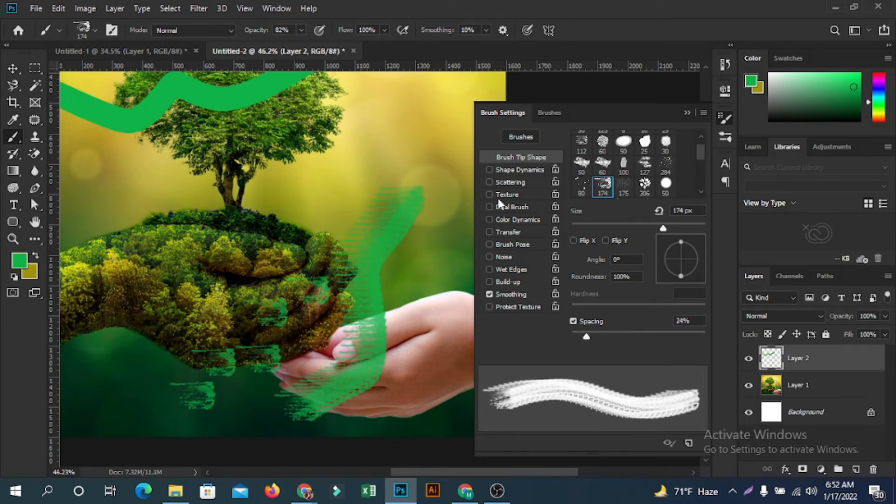
key("ctrl+z")
left_click_drag(587, 335, 574, 337)
left_click_drag(278, 418, 406, 280)
key("ctrl+z")
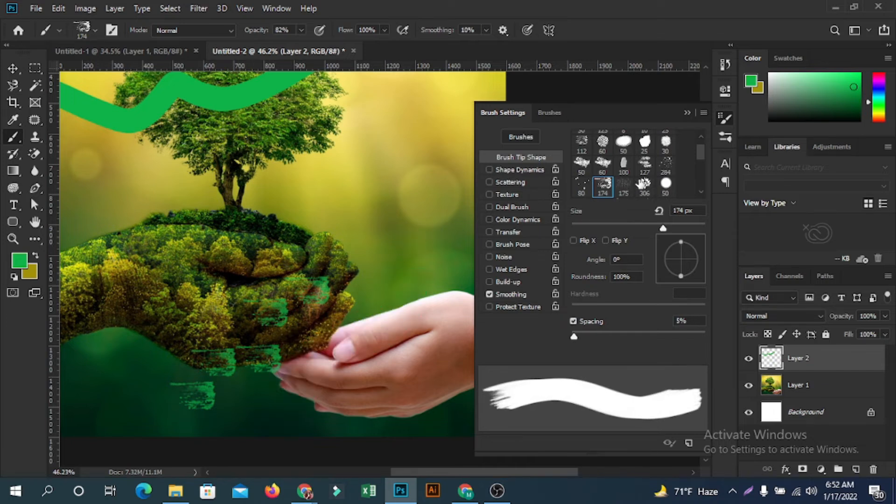
- Choose the 306 px leaf tip, undo a trial stroke, and stamp one green leaf cluster on the background beside the tree
left_click(644, 184)
mouse_move(300, 390)
left_mouse_down()
mouse_move(338, 343)
mouse_move(390, 307)
mouse_move(381, 201)
left_mouse_up()
key("ctrl+z")
left_click(384, 186)
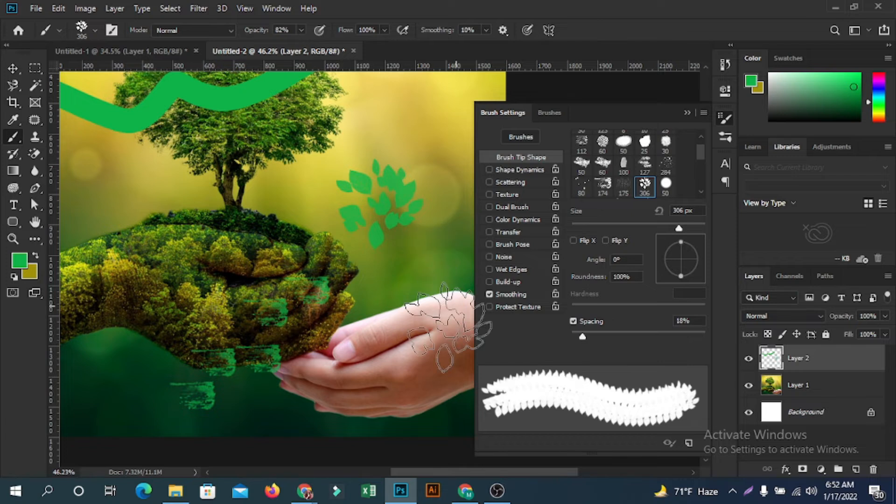
- Set the leaf brush's spacing to 40%, try a stroke beside the tree, and undo it together with the stamped cluster
scroll(404, 176, "up", 3)
scroll(398, 179, "up", 2)
scroll(225, 217, "up", 1)
scroll(224, 217, "down", 2)
left_click_drag(589, 337, 598, 334)
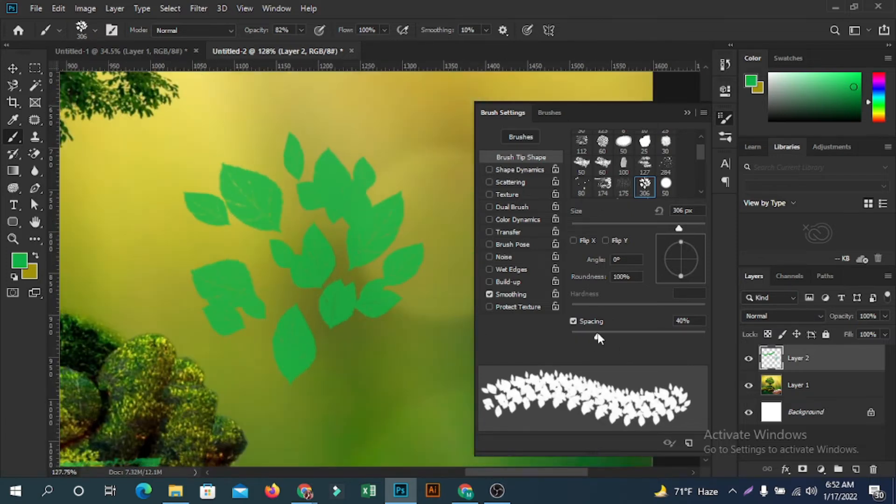
scroll(229, 330, "down", 5)
left_click_drag(355, 235, 306, 164)
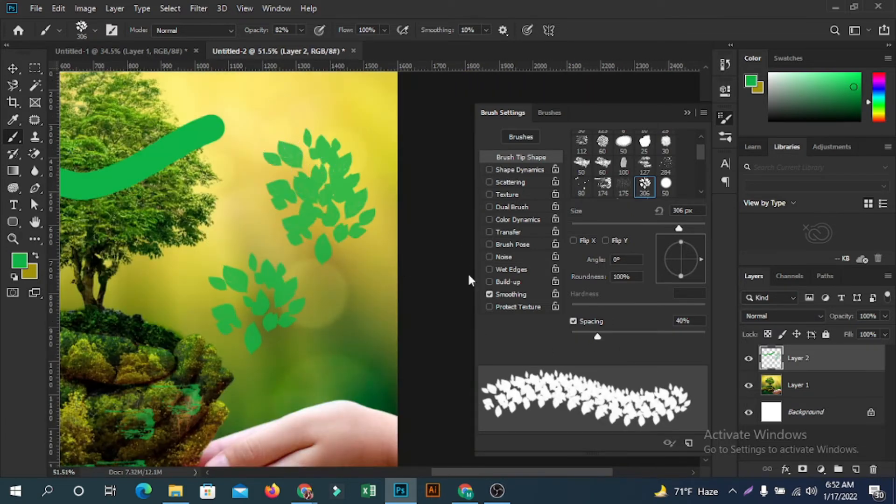
key("ctrl+z")
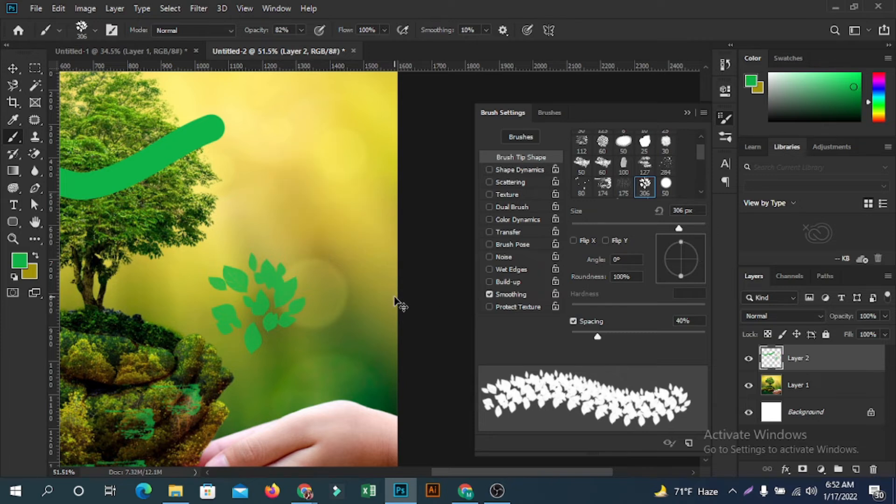
key("ctrl+z")
- Try the leaf brush at 1% flow, and paint green leaf clusters right of the tree at 78% flow
left_click(384, 29)
left_click_drag(372, 47, 323, 47)
left_click(251, 255)
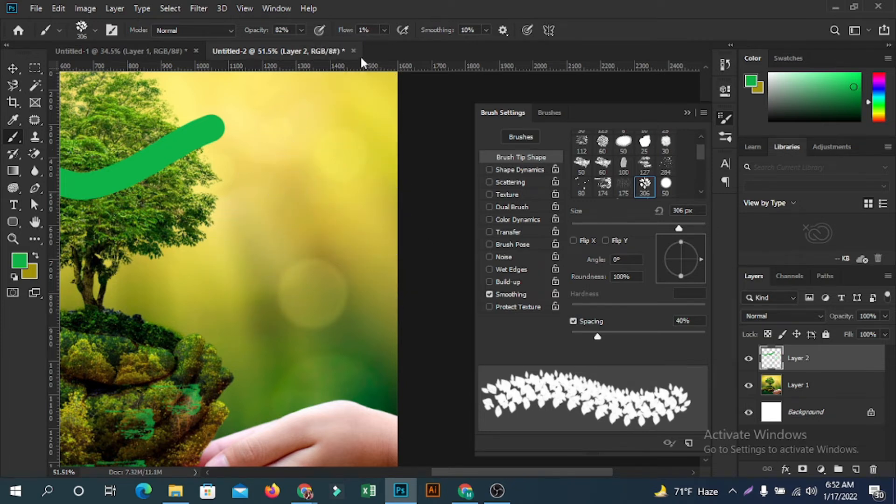
left_click(381, 31)
mouse_move(269, 201)
left_mouse_down()
mouse_move(340, 144)
mouse_move(322, 246)
left_mouse_up()
left_click_drag(291, 377, 348, 327)
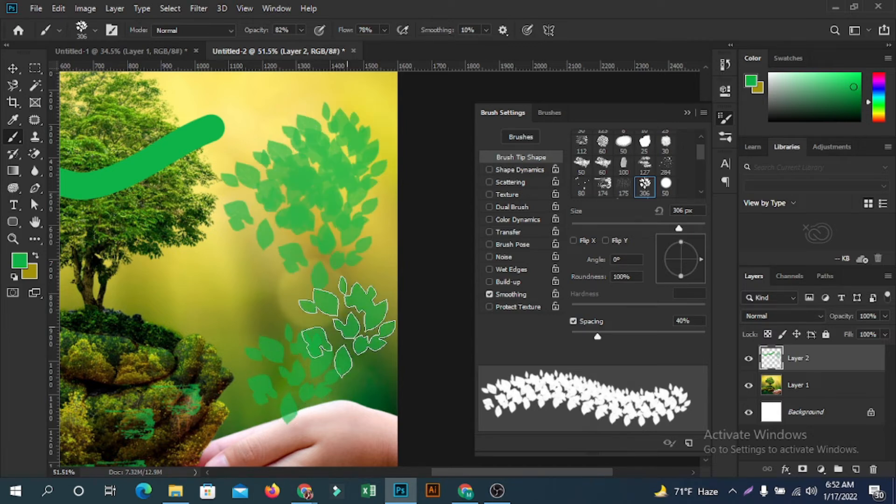
- Set the brush flow to 100% and the size to 40 px, and paint a short leafy stroke beside the tree
left_click(384, 30)
left_click_drag(385, 44, 404, 45)
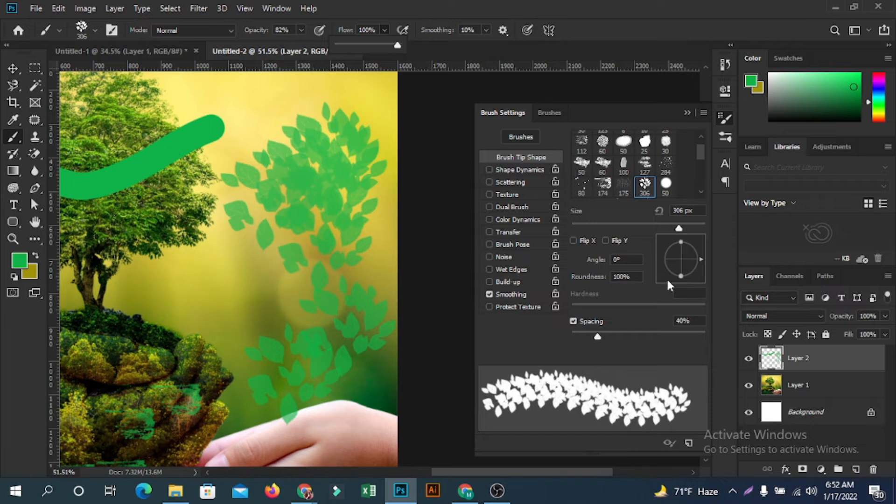
left_click_drag(679, 228, 660, 230)
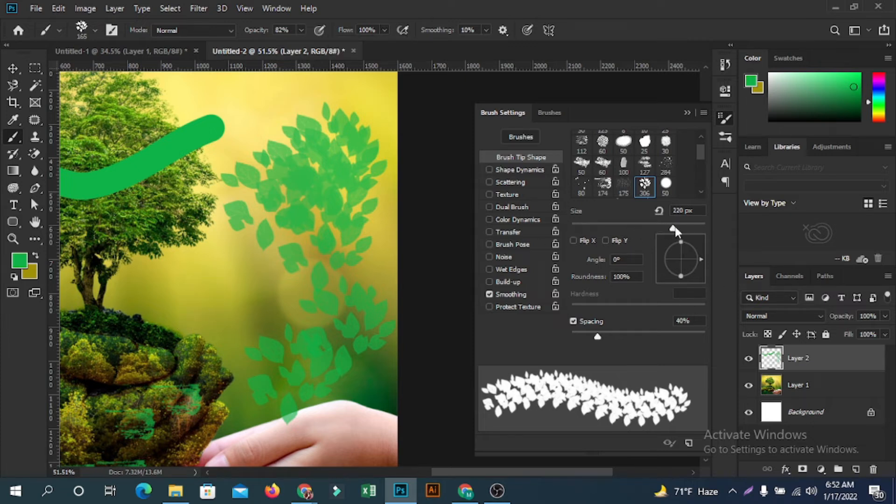
left_click_drag(601, 229, 597, 229)
left_click_drag(218, 312, 248, 271)
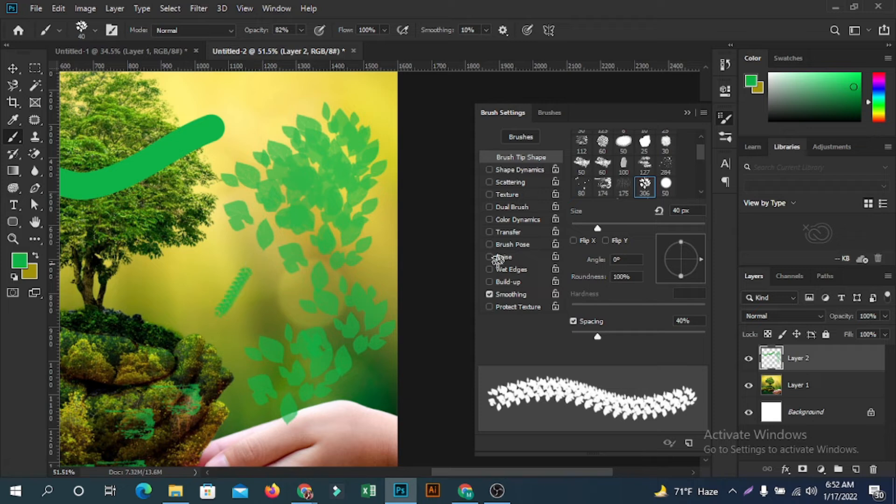
- Set the leaf brush's size to 100 px and reshape its tip to a -133° angle and 55% roundness
left_click_drag(623, 228, 639, 228)
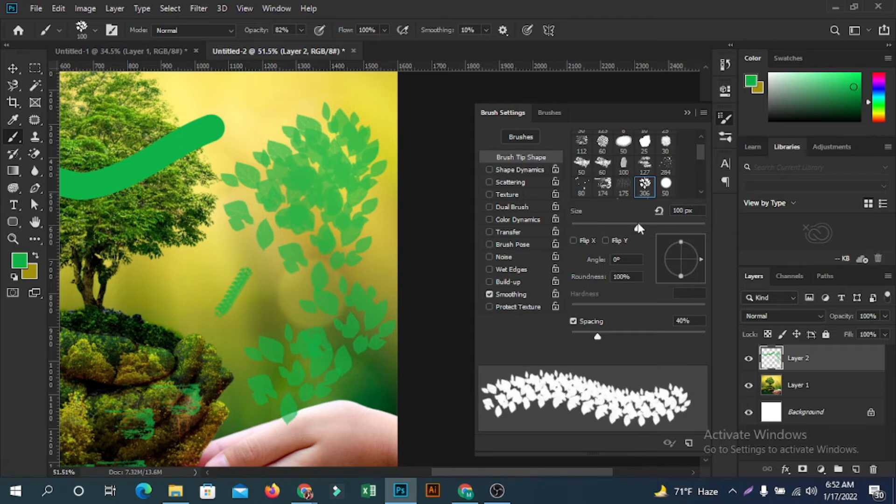
mouse_move(680, 273)
left_mouse_down()
mouse_move(683, 245)
mouse_move(690, 264)
mouse_move(668, 262)
mouse_move(681, 266)
left_mouse_up()
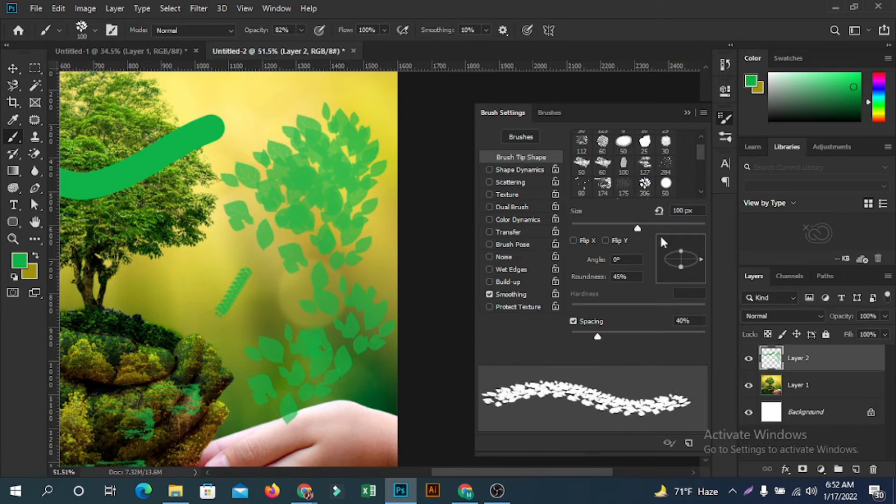
mouse_move(694, 263)
left_mouse_down()
mouse_move(662, 262)
mouse_move(711, 264)
mouse_move(699, 291)
mouse_move(672, 269)
mouse_move(697, 273)
mouse_move(689, 259)
mouse_move(688, 266)
left_mouse_up()
scroll(488, 315, "down", 4)
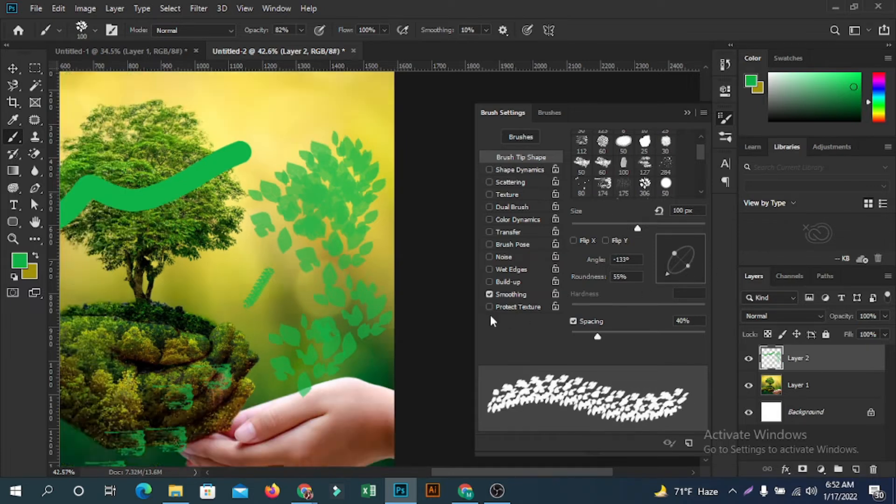
scroll(290, 288, "up", 2)
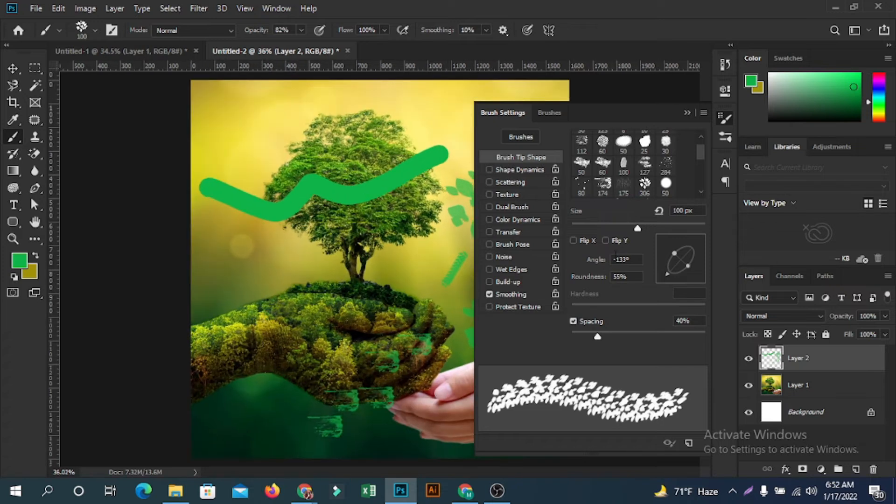
- Set the brush size to 190 px and paint two slanted leaf strokes left of the tree, above the leafy hand
left_click_drag(666, 232, 670, 231)
left_click_drag(205, 314, 270, 245)
scroll(278, 264, "up", 2)
scroll(278, 264, "up", 2)
mouse_move(217, 343)
left_mouse_down()
mouse_move(261, 309)
mouse_move(346, 285)
mouse_move(381, 264)
left_mouse_up()
- Set the tip's angle to 13° and roundness to 100%, and stamp a leaf cluster above the slanted strokes
mouse_move(685, 268)
left_mouse_down()
mouse_move(692, 274)
mouse_move(674, 273)
mouse_move(693, 264)
mouse_move(683, 274)
left_mouse_up()
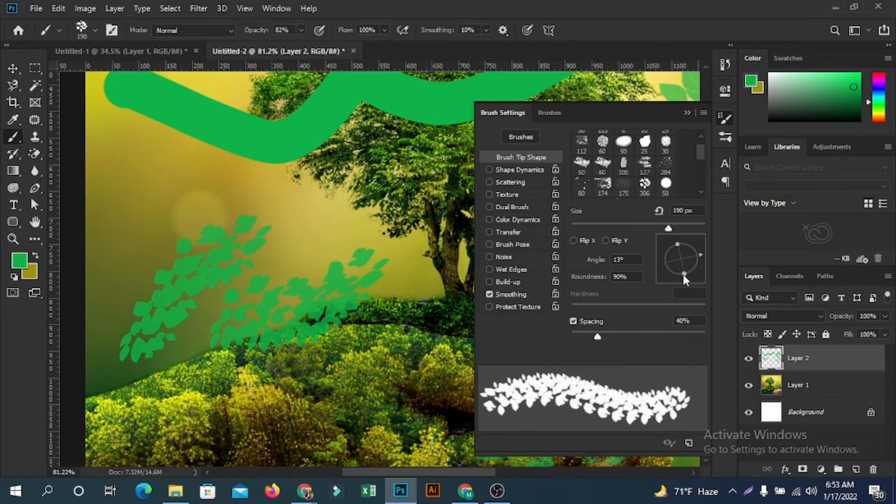
left_click(166, 205)
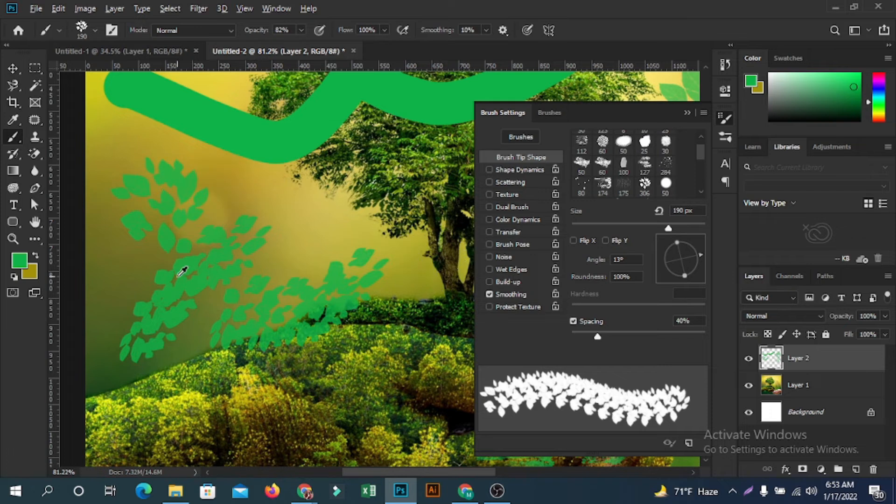
scroll(180, 266, "down", 3)
key("alt")
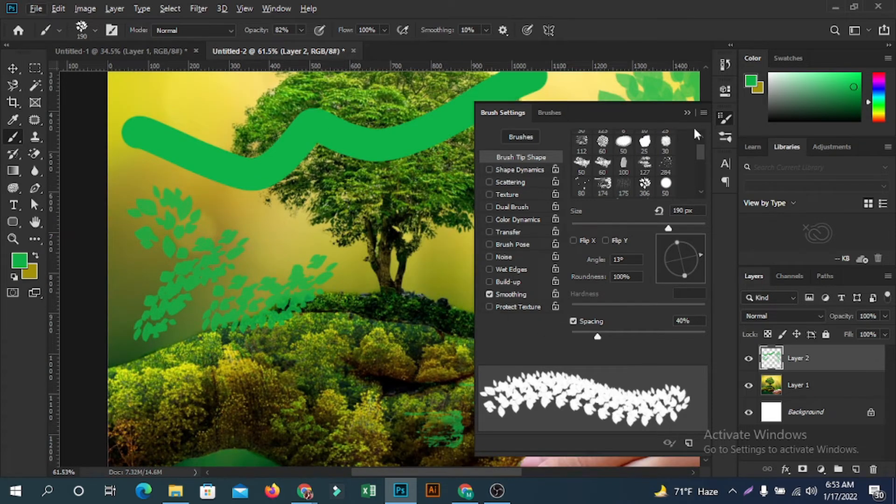
- Close the Brush Settings and delete Layer 2 with all its green brush strokes
left_click(685, 113)
scroll(498, 255, "down", 2)
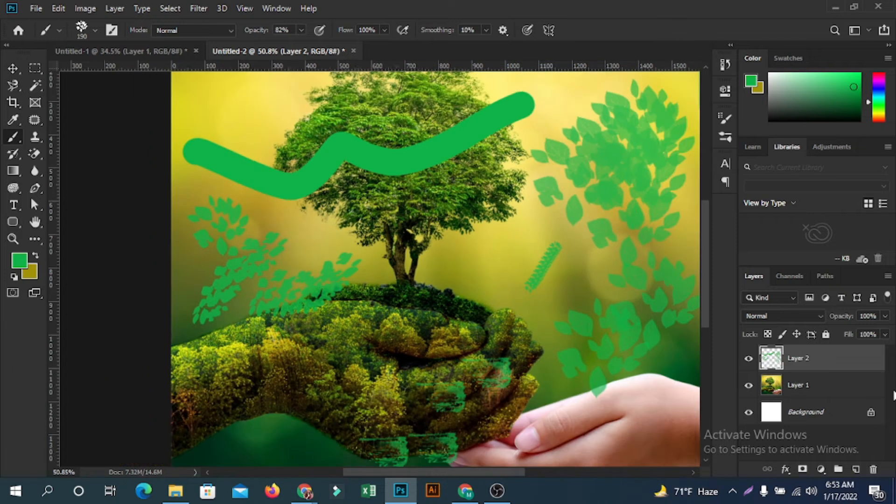
key("Delete")
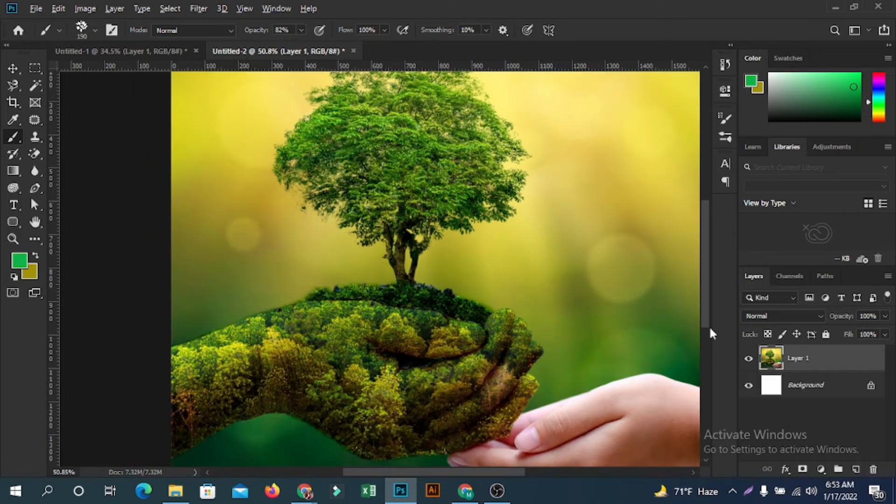
scroll(590, 330, "down", 2)
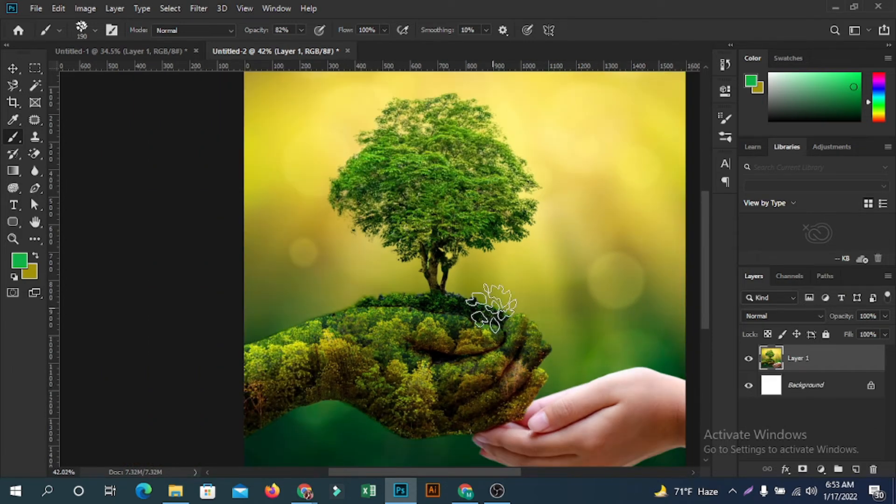
- Reselect the Brush tool and try a leaf stroke across the tree on Layer 1, undoing it
right_click(10, 138)
left_click(65, 136)
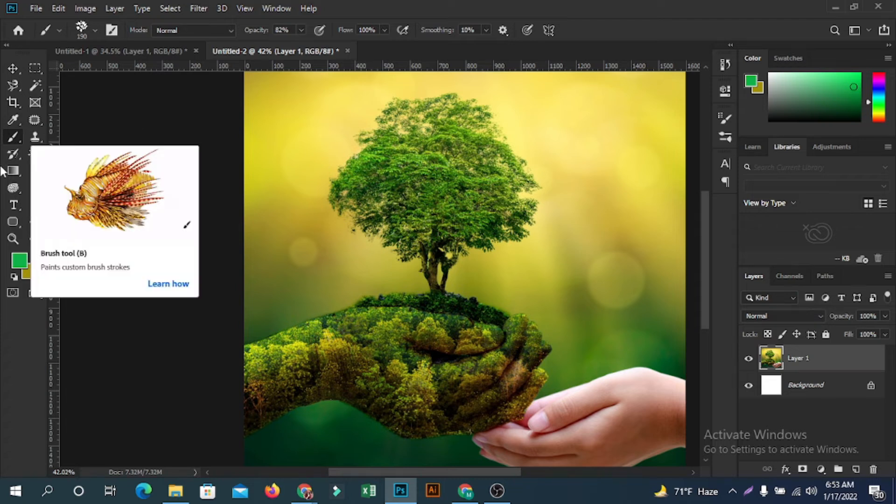
left_click_drag(362, 242, 637, 244)
key("ctrl+z")
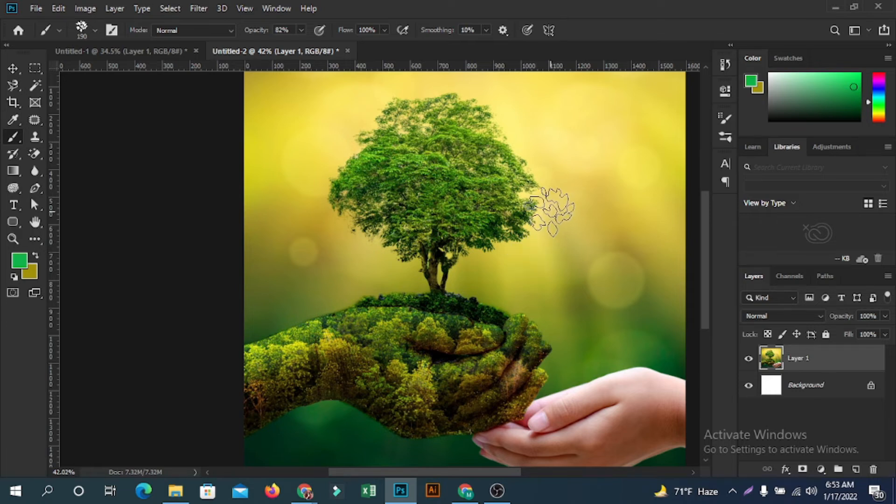
- Switch to Chrome and search Google for "photoshop brush" in a new tab
left_click(466, 490)
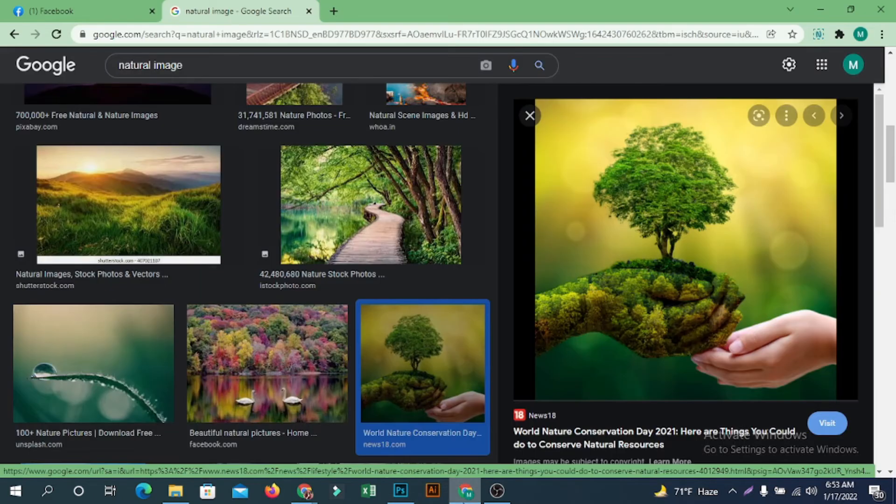
left_click(334, 10)
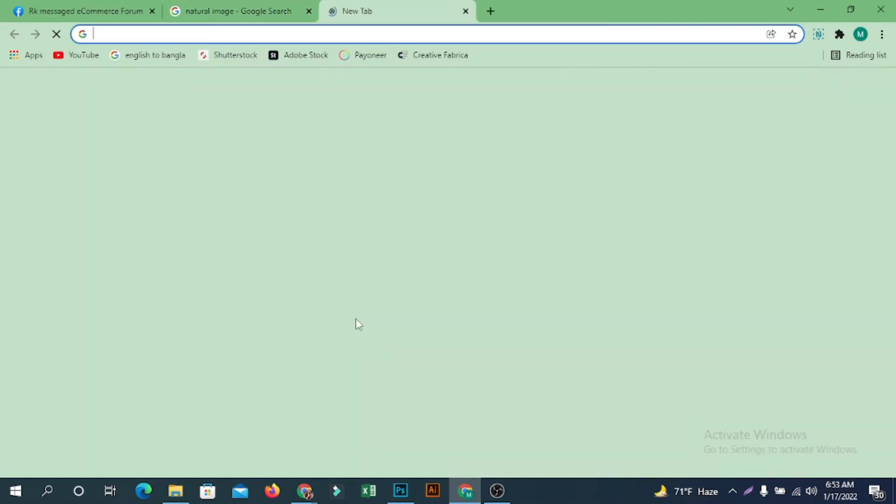
left_click(378, 273)
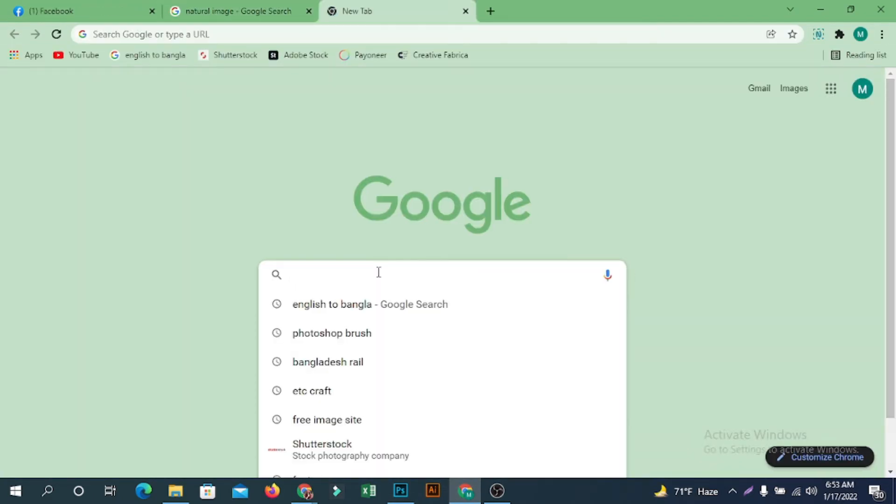
type("photo")
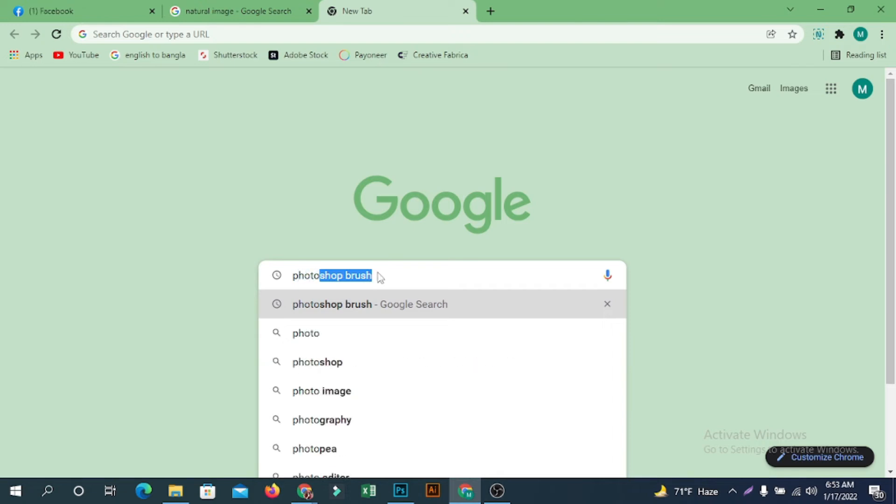
key("Return")
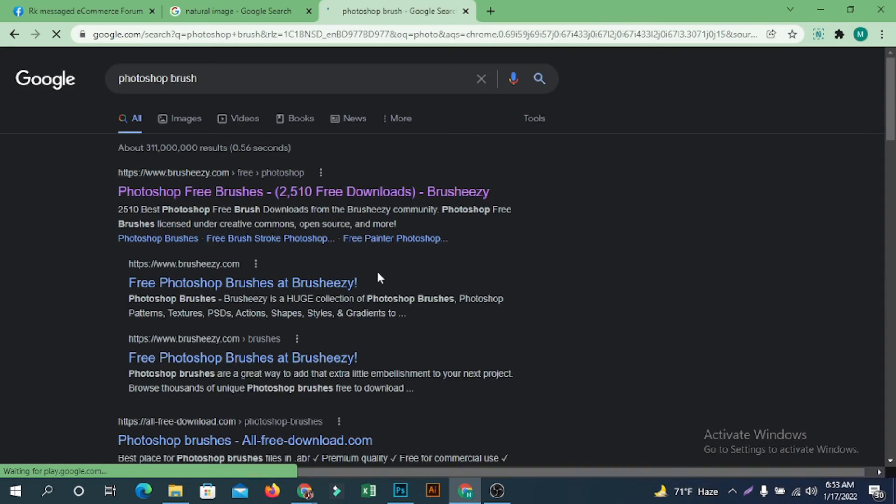
- Open the Brusheezy "Photoshop Free Brushes" result in a separate tab and go to it
right_click(218, 202)
left_click(303, 205)
left_click(593, 6)
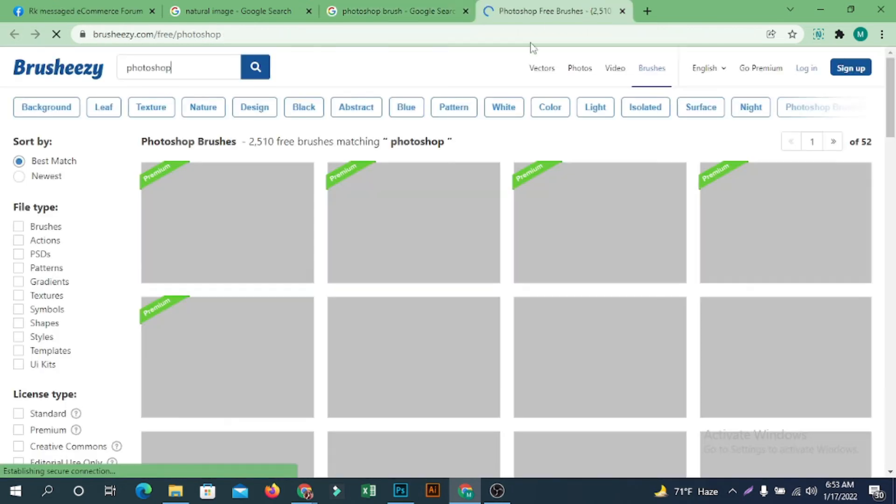
- Browse the free Photoshop brush sets on Brusheezy, looking over the watercolor, smoke and underline previews
scroll(490, 226, "down", 8)
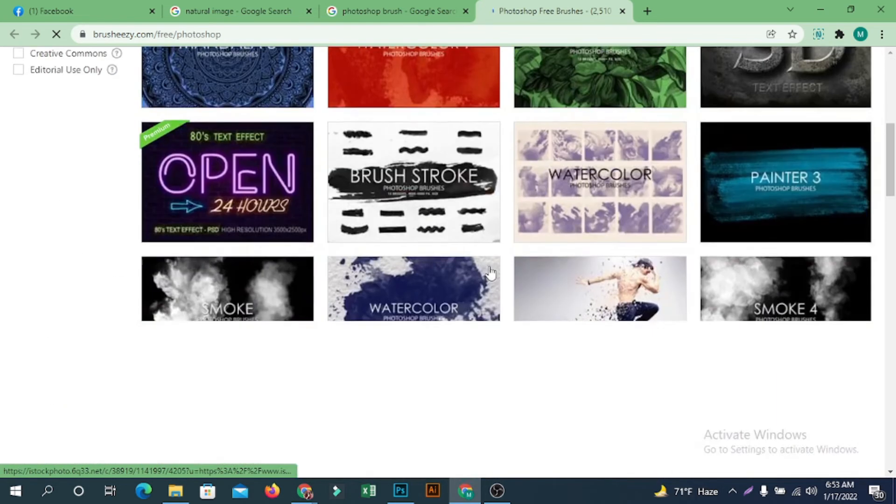
scroll(403, 279, "up", 3)
scroll(402, 279, "up", 6)
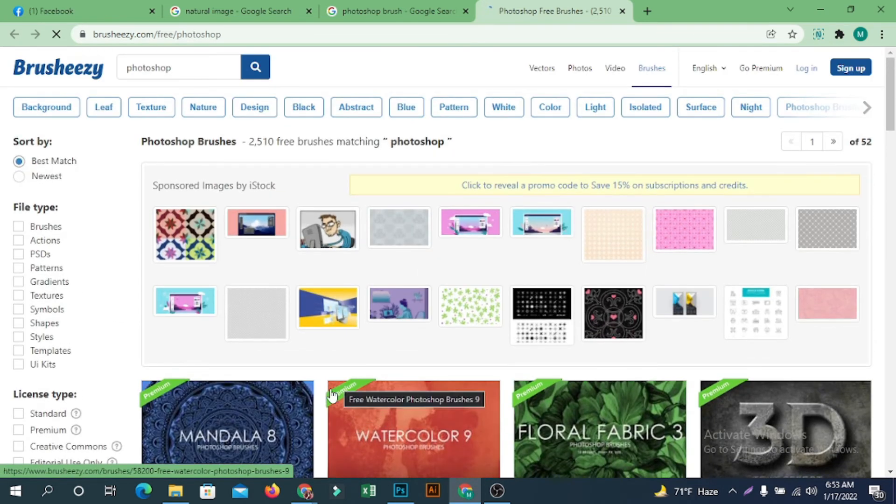
scroll(353, 406, "down", 15)
scroll(347, 386, "up", 3)
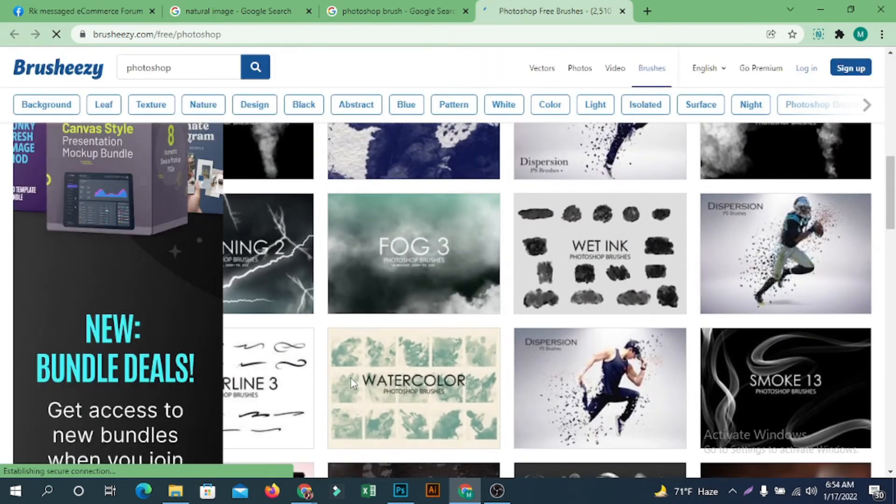
scroll(567, 309, "down", 1)
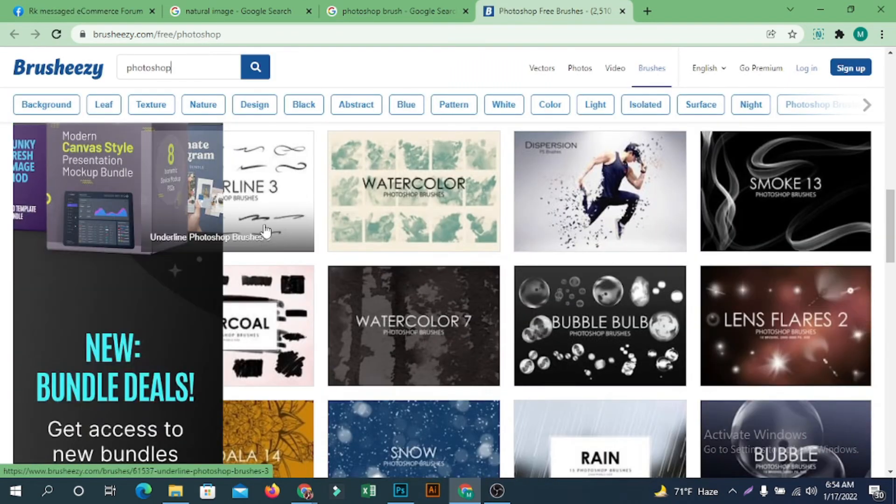
scroll(267, 234, "up", 3)
scroll(266, 234, "down", 4)
scroll(252, 248, "up", 1)
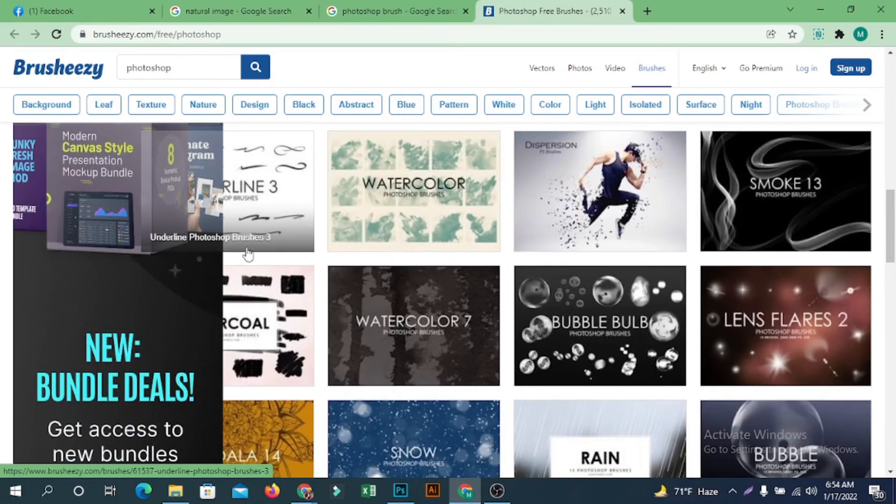
- Open the Underline Photoshop Brushes 3 set and download its zip file through Free Download Manager
left_click(279, 202)
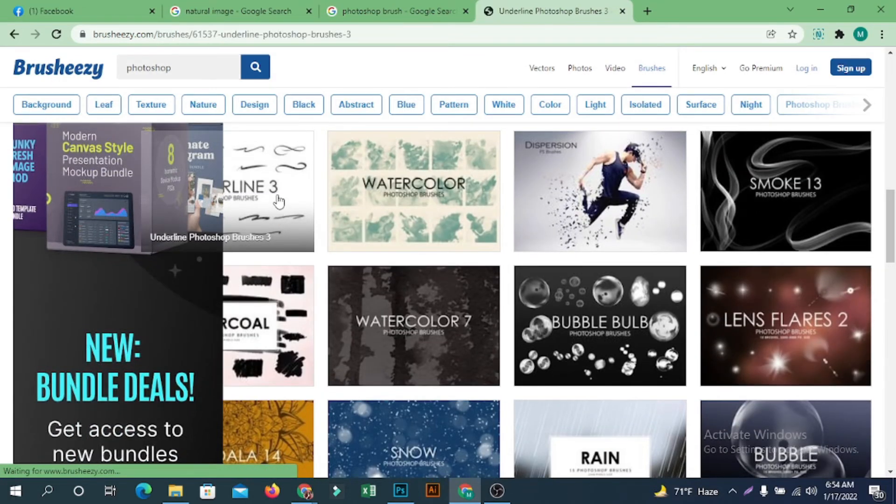
left_click(601, 229)
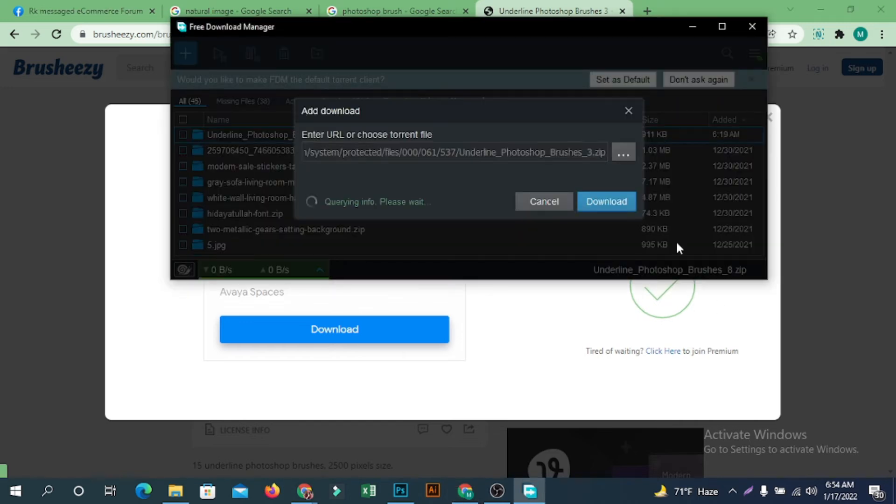
left_click(595, 225)
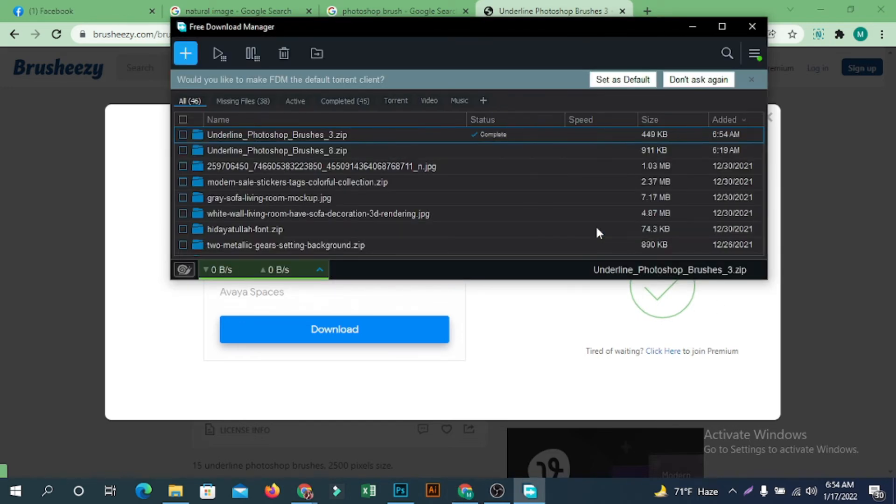
- Open the downloaded Underline_Photoshop_Brushes_3.zip and load its ABR brush file into Photoshop
double_click(279, 133)
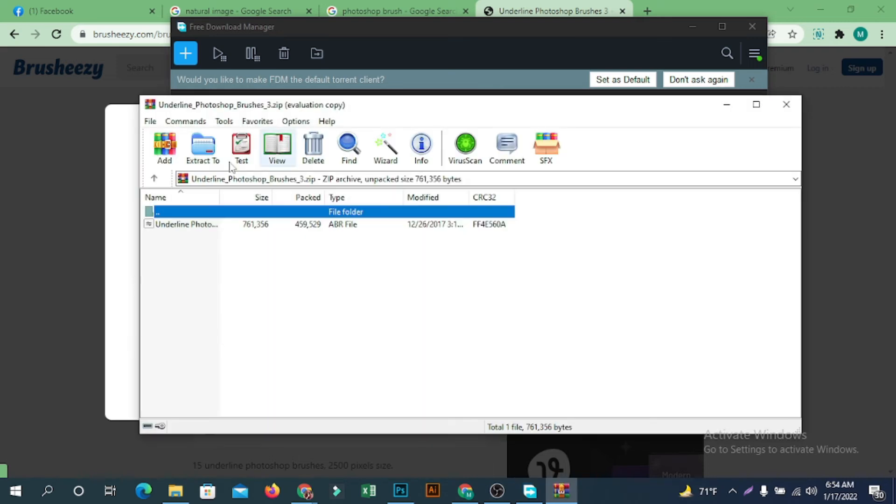
left_click(193, 225)
left_click(575, 223)
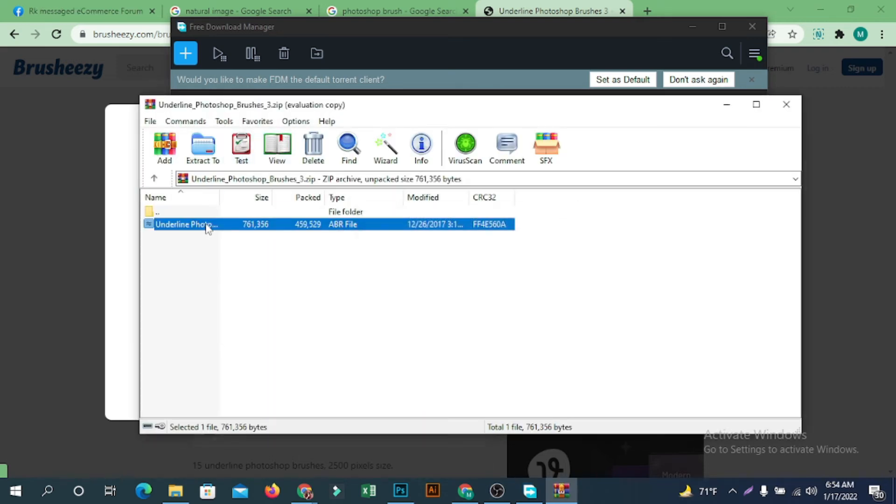
double_click(204, 227)
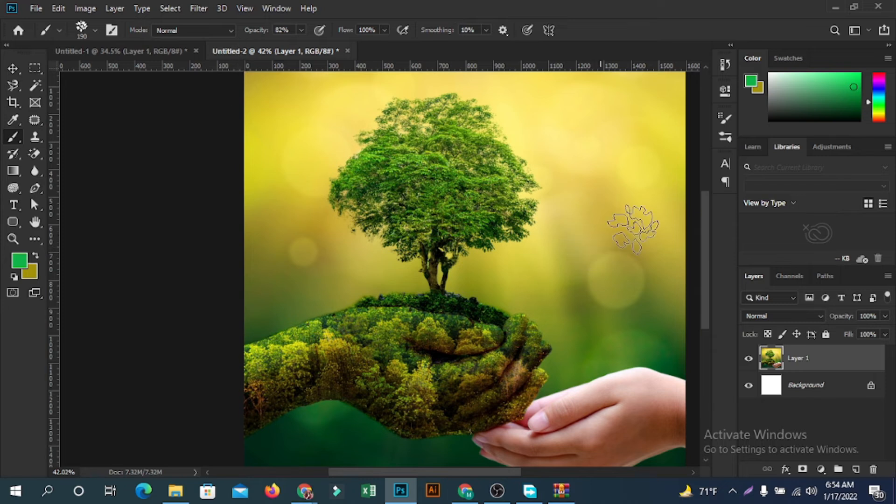
- Look through the underline brush tips in the Brush Settings and close the settings
left_click(727, 126)
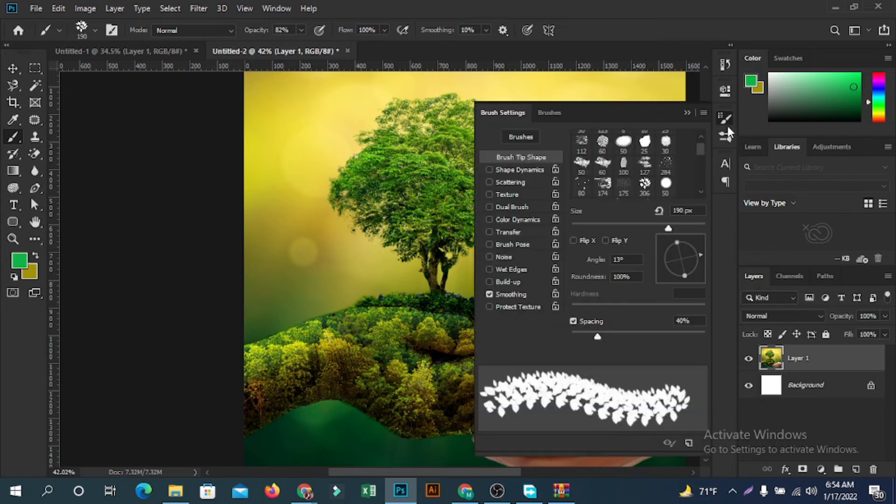
left_click_drag(701, 154, 699, 165)
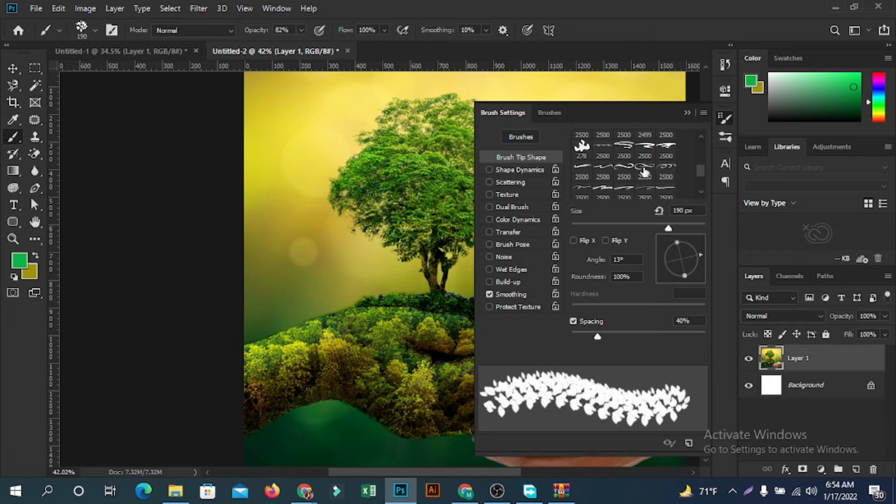
scroll(701, 173, "down", 2)
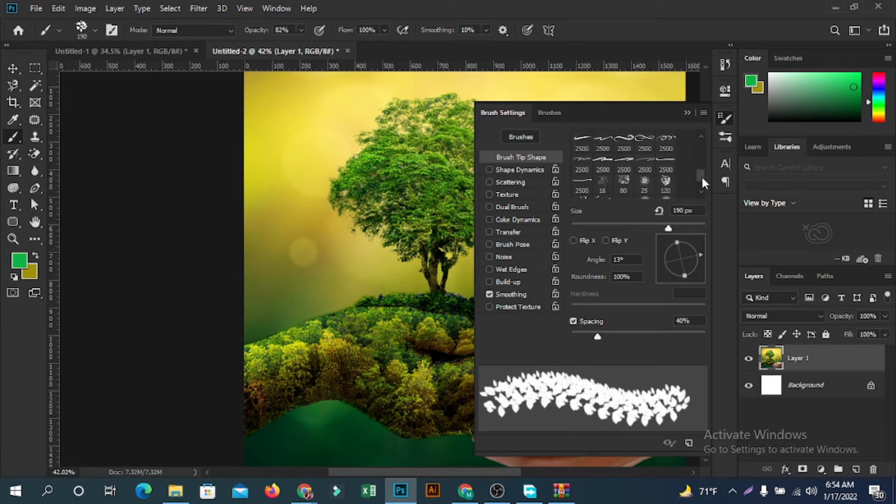
left_click_drag(701, 175, 700, 158)
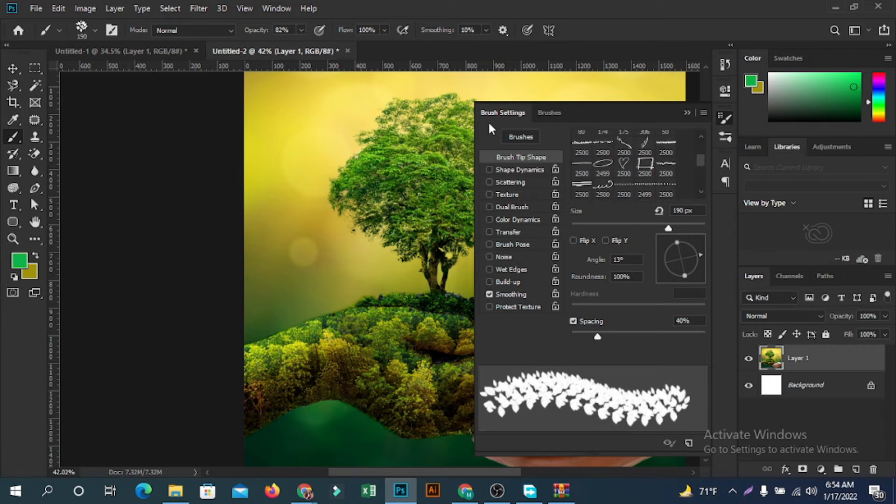
left_click(689, 112)
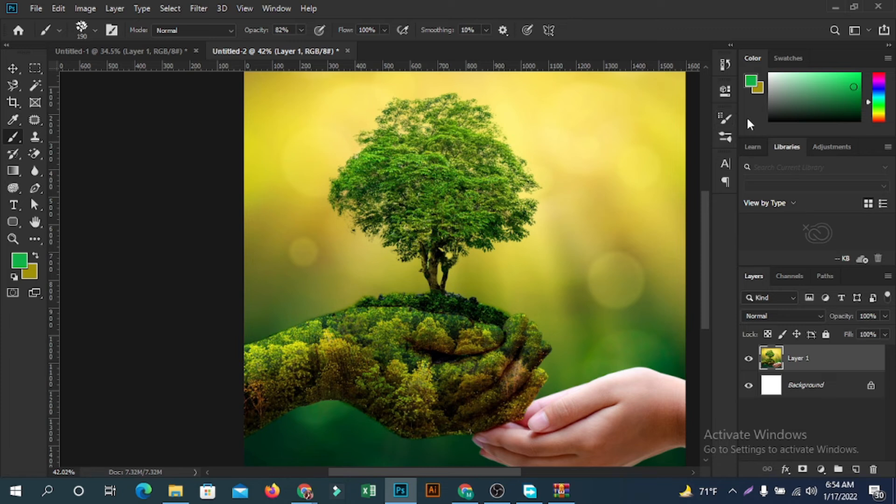
- Reopen the Brush Settings and select the 2500 px looped, infinity-shaped underline tip
left_click(283, 8)
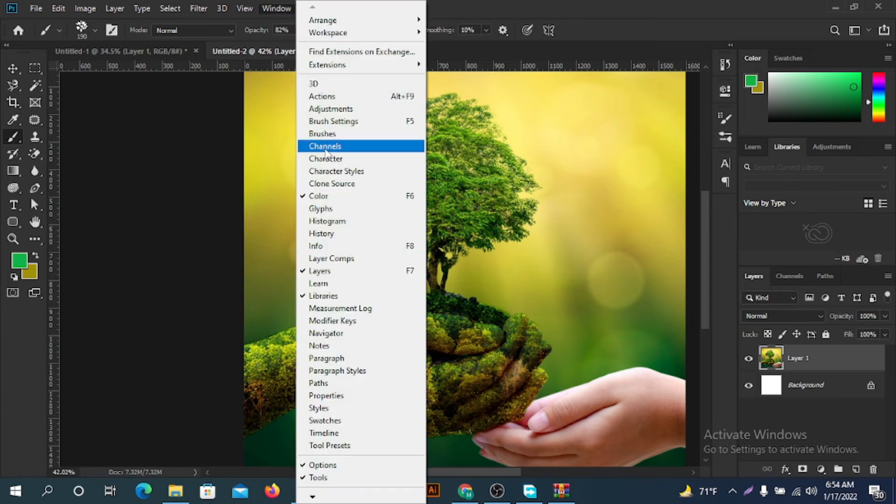
left_click(360, 121)
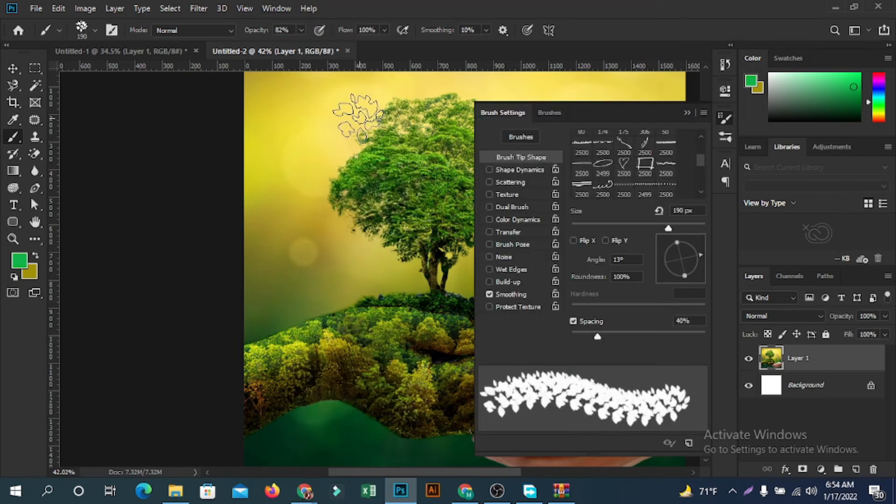
left_click(265, 7)
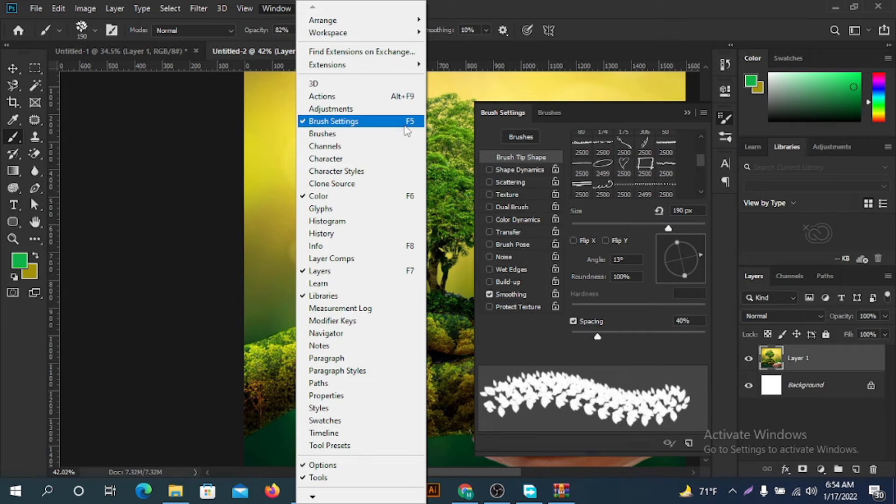
left_click_drag(703, 161, 705, 175)
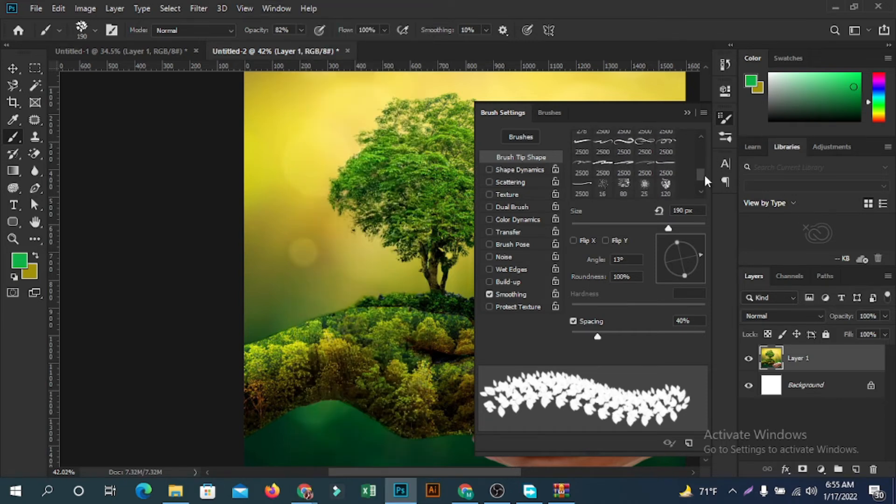
left_click(645, 146)
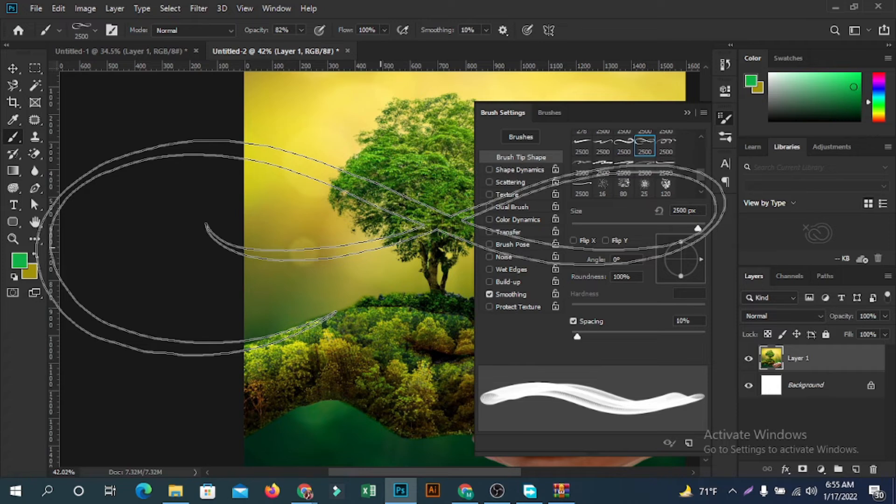
- Reduce the looped brush tip to 700 px and stamp it once in green across the base of the tree trunk
left_click_drag(684, 225, 694, 228)
key("bracketleft")
key("bracketleft")
key("bracketleft")
key("bracketleft")
key("bracketleft")
key("bracketleft")
key("bracketleft")
key("bracketleft")
key("bracketleft")
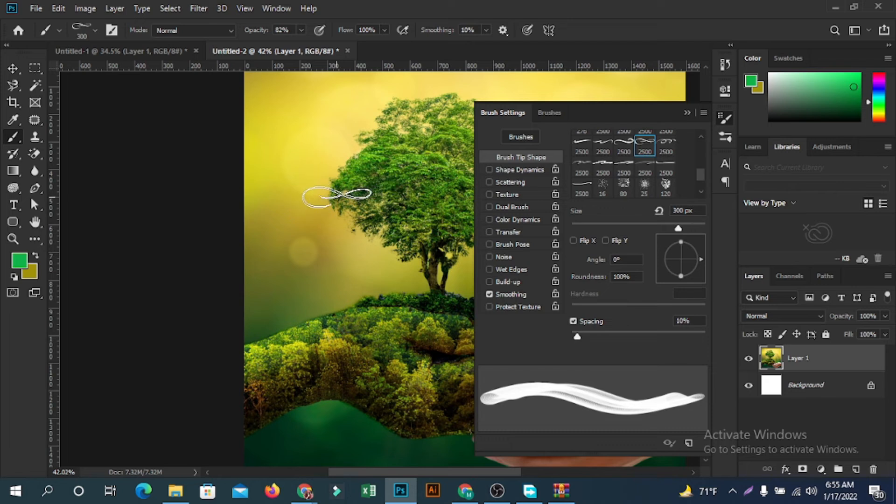
key("bracketright")
key("bracketright")
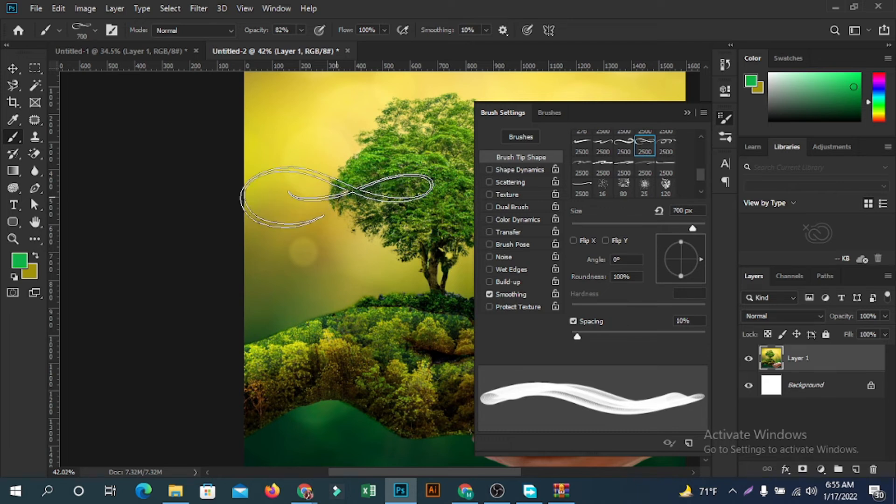
key("bracketright")
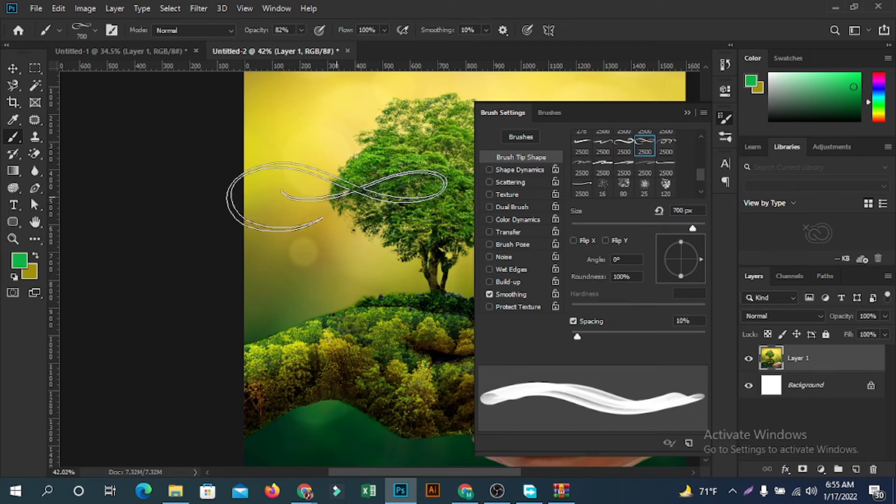
key("bracketleft")
left_click(357, 283)
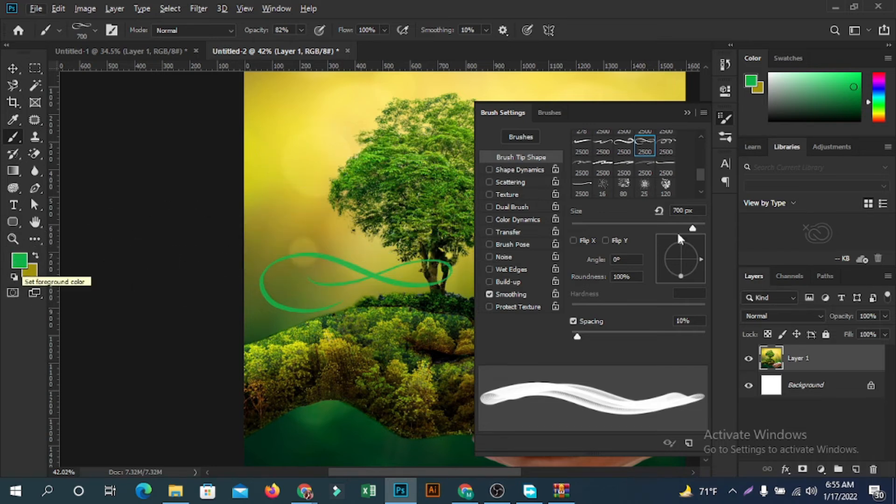
- Close the Brush Settings, fit the image in view and set the foreground color to bright red
left_click(688, 113)
key("ctrl+0")
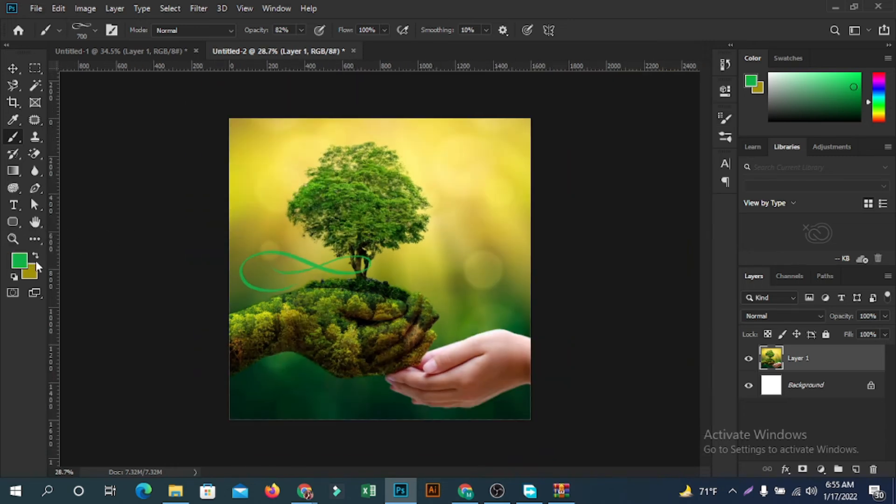
left_click(24, 267)
left_click_drag(519, 302, 509, 259)
left_click(640, 244)
- Stamp a red loop over the tree, and undo both the red and the green loop
left_click(402, 199)
key("ctrl+plus")
key("ctrl+z")
key("ctrl+z")
- Paint a curving red stroke from the leafy hand up over the tree, undo it, and paint a similar one again
mouse_move(348, 366)
left_mouse_down()
mouse_move(421, 196)
mouse_move(485, 182)
left_mouse_up()
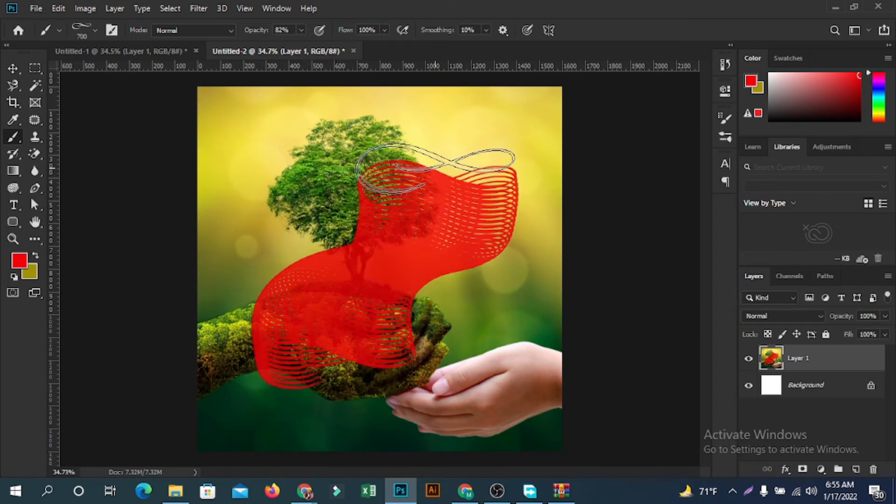
key("ctrl+z")
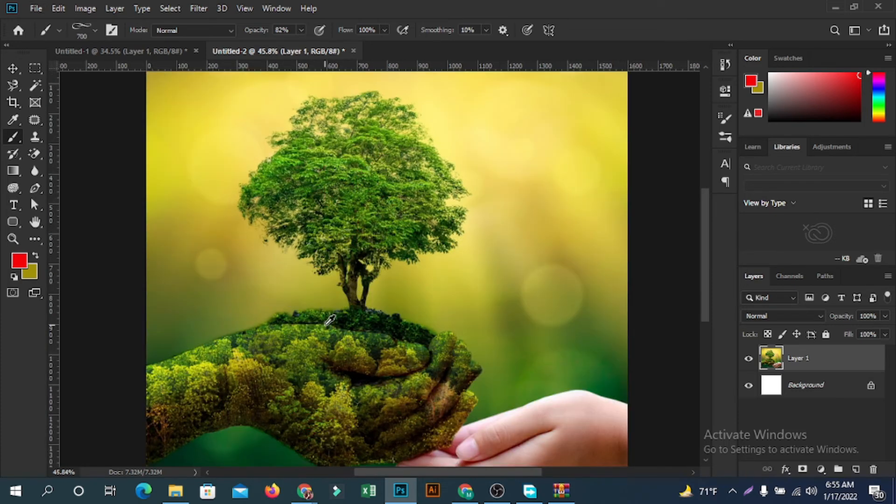
mouse_move(331, 411)
left_mouse_down()
mouse_move(444, 243)
mouse_move(411, 172)
left_mouse_up()
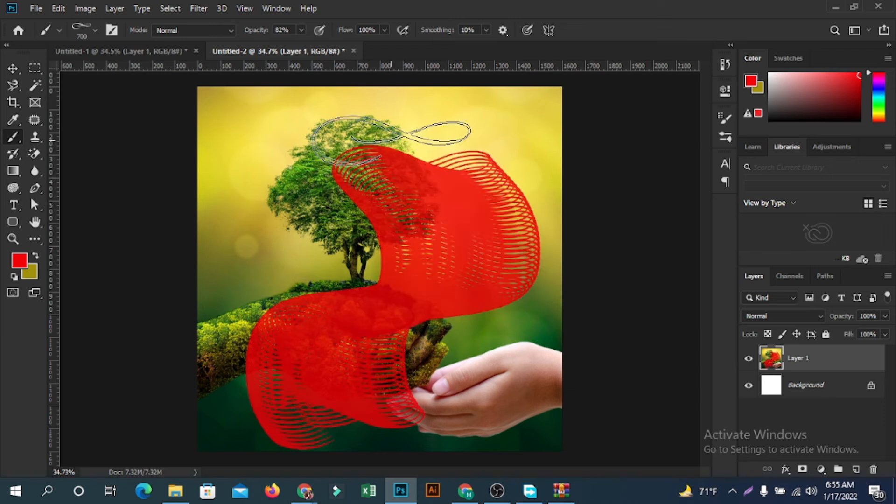
- Undo the last red stroke, then paint two more curving trial strokes from the leafy hand up over the tree and undo both
key("ctrl+z")
mouse_move(337, 411)
left_mouse_down()
mouse_move(420, 200)
mouse_move(378, 114)
left_mouse_up()
key("ctrl+z")
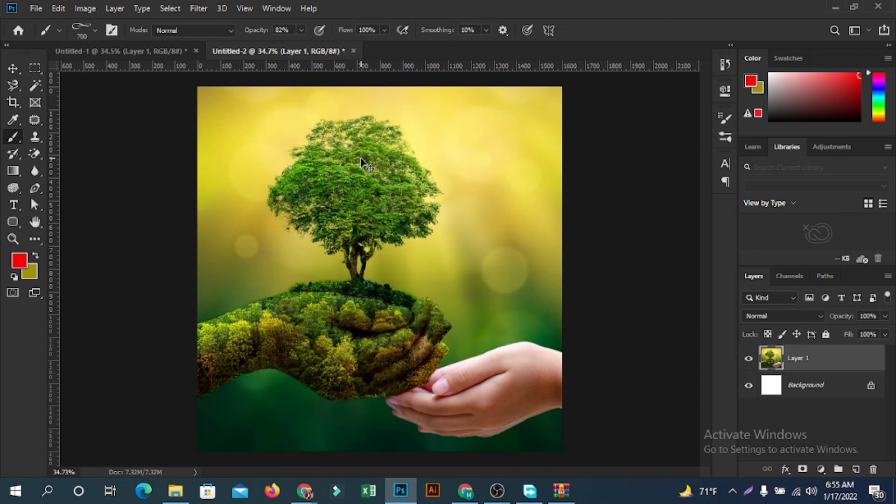
mouse_move(361, 403)
left_mouse_down()
mouse_move(336, 201)
mouse_move(387, 140)
left_mouse_up()
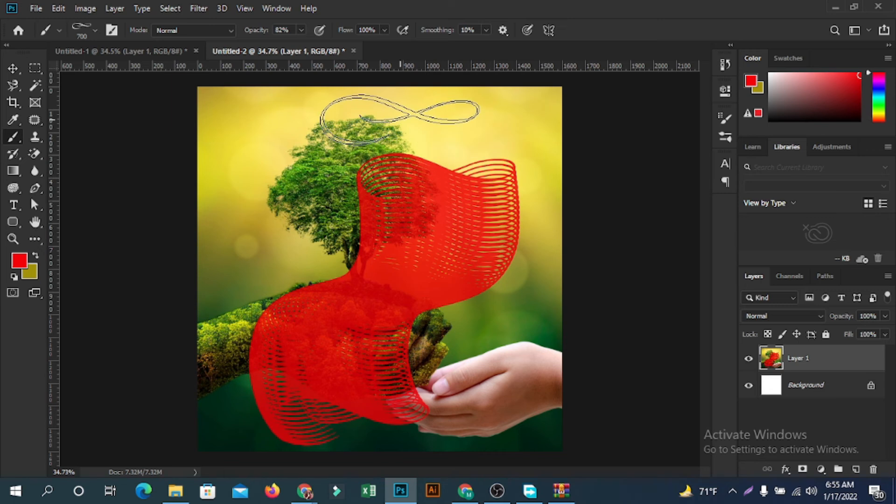
key("ctrl+z")
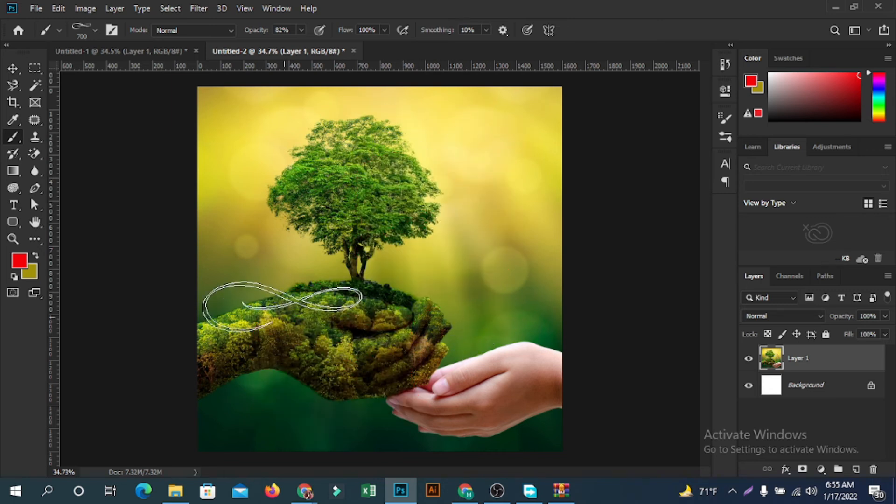
- Paint a red trial stroke across the image and undo it, then paint a wide red stroke from the cupped hands up over the tree
left_click_drag(280, 358, 547, 289)
key("ctrl+z")
left_click_drag(440, 418, 455, 413)
mouse_move(421, 380)
left_mouse_down()
mouse_move(406, 260)
mouse_move(455, 133)
left_mouse_up()
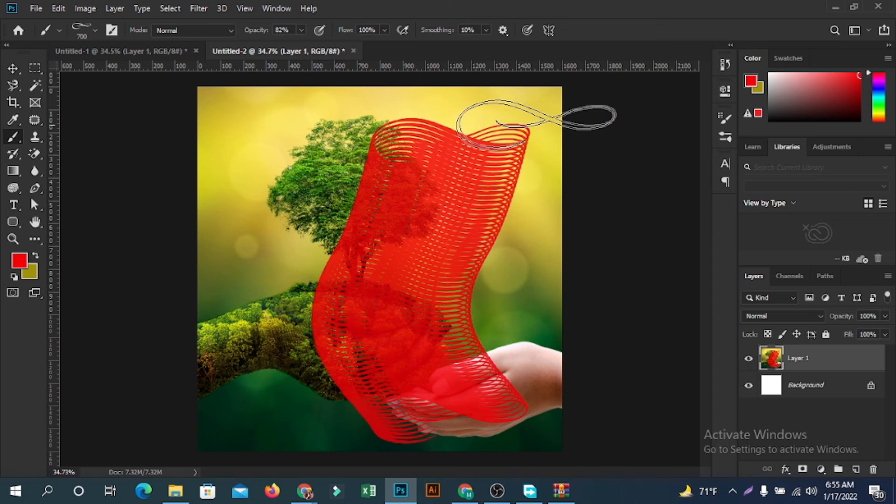
- Choose the solid jagged-ended 2500 px stroke tip in the Brush Settings and reduce its size to 600 px
right_click(724, 135)
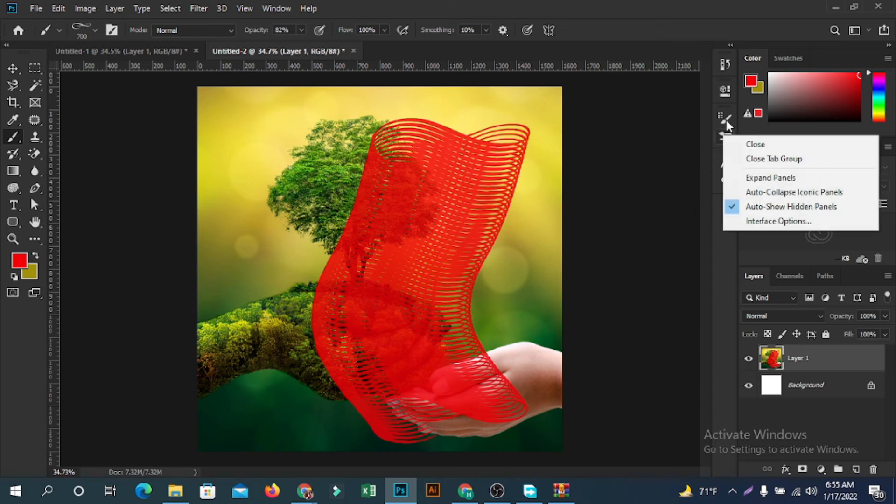
right_click(726, 118)
left_click(726, 119)
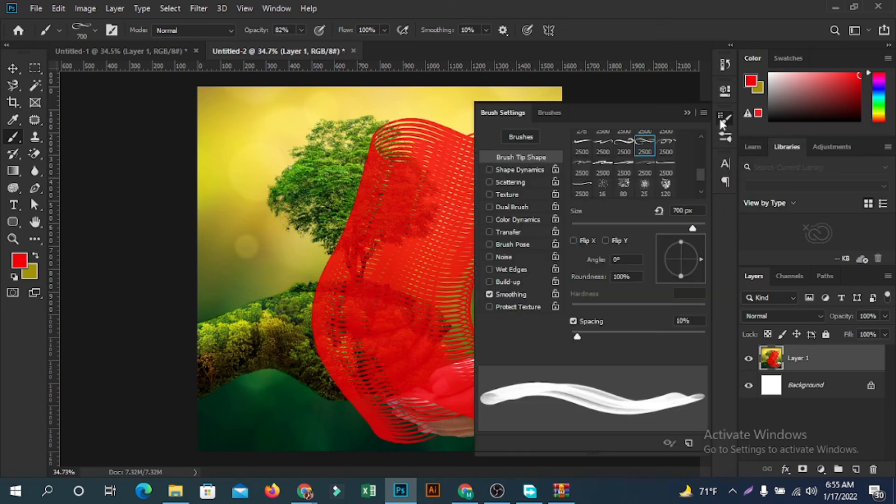
left_click(604, 166)
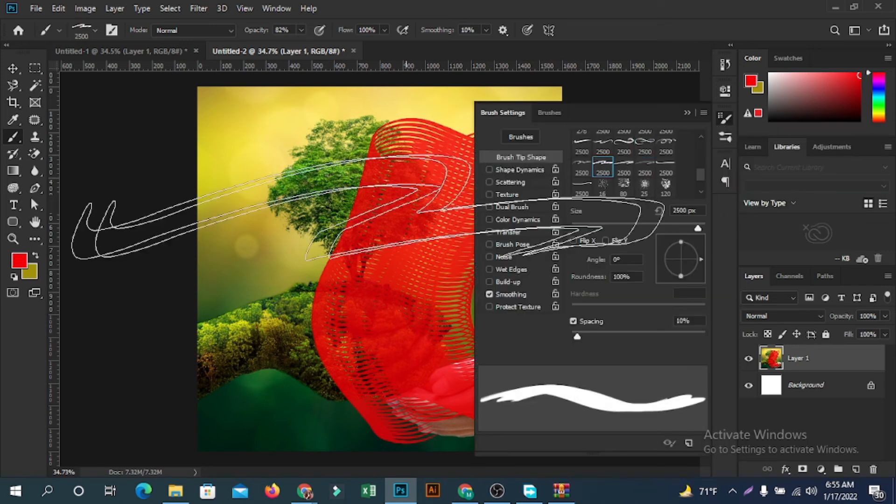
key("bracketleft")
key("bracketleft")
key("bracketleft")
key("bracketleft")
key("bracketleft")
key("bracketleft")
key("bracketleft")
key("bracketleft")
key("bracketleft")
key("bracketleft")
key("bracketleft")
key("bracketleft")
key("bracketleft")
key("bracketleft")
key("bracketleft")
key("bracketleft")
key("bracketleft")
key("bracketleft")
key("bracketleft")
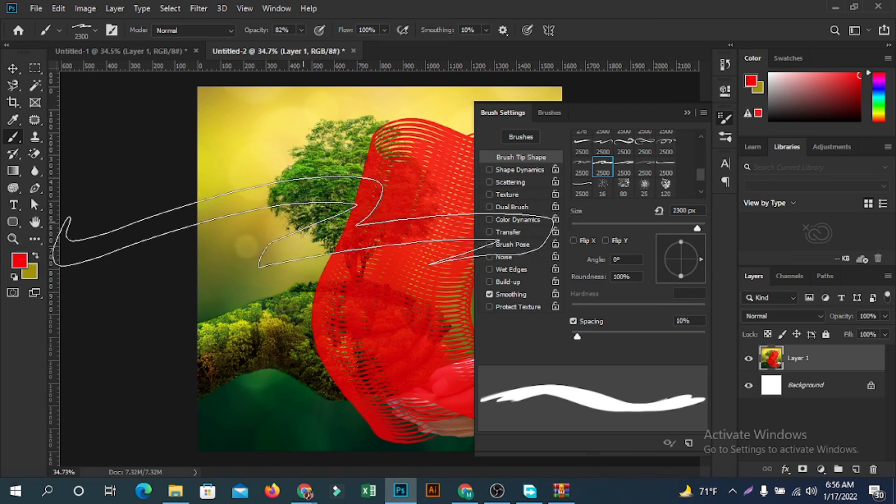
- Paint two broad red strokes over the tree's left side and the leafy hand, close the Brush Settings and undo all red strokes
mouse_move(292, 150)
left_mouse_down()
mouse_move(289, 140)
mouse_move(284, 276)
left_mouse_up()
left_click_drag(282, 367, 284, 280)
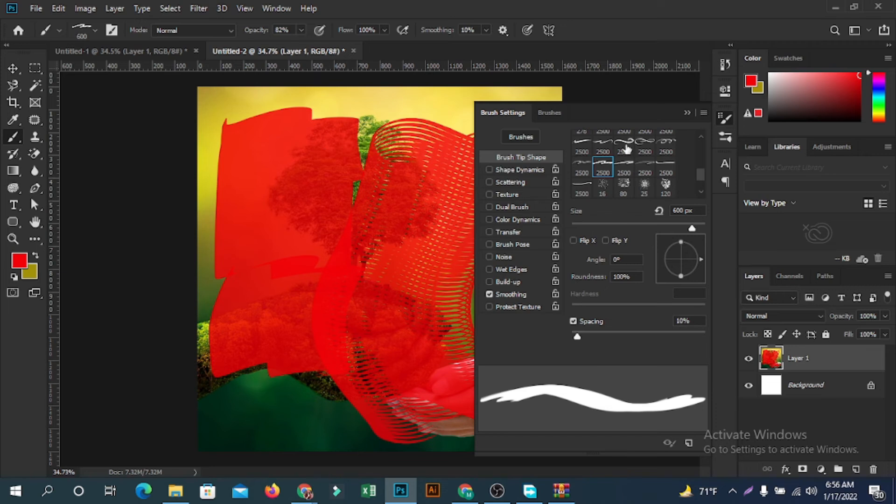
left_click(726, 118)
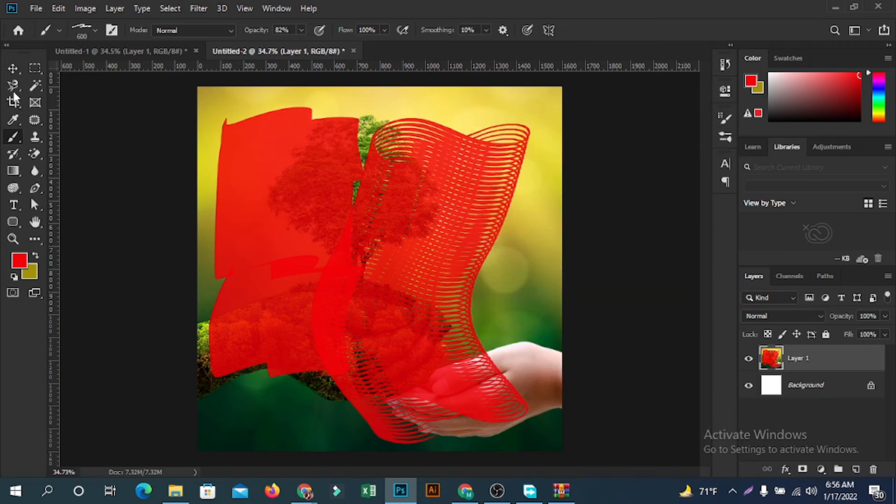
left_click(13, 70)
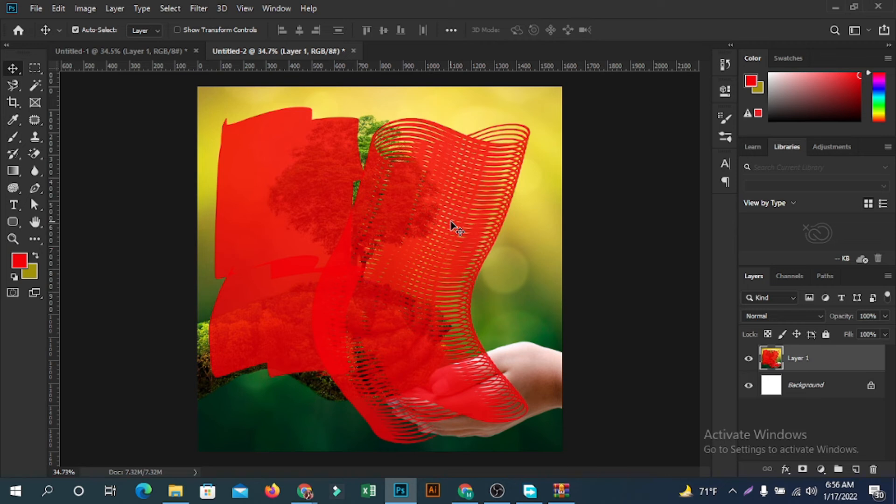
key("ctrl+z")
key("ctrl+z")
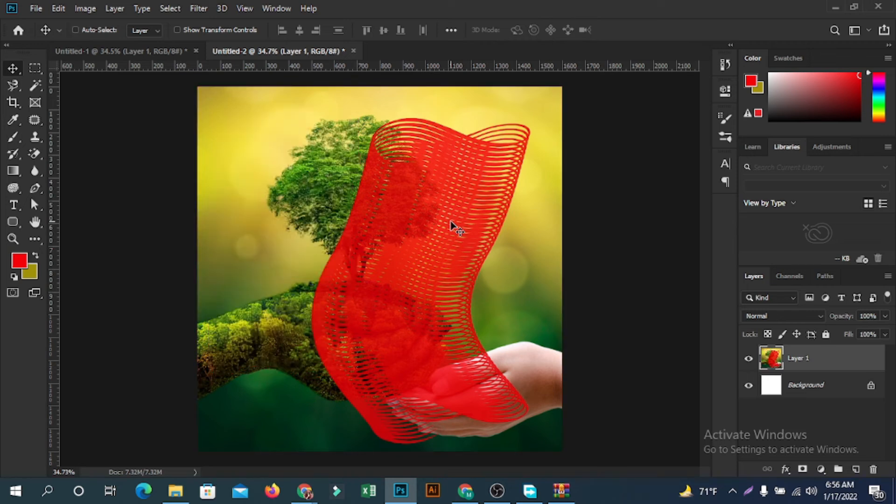
key("ctrl+z")
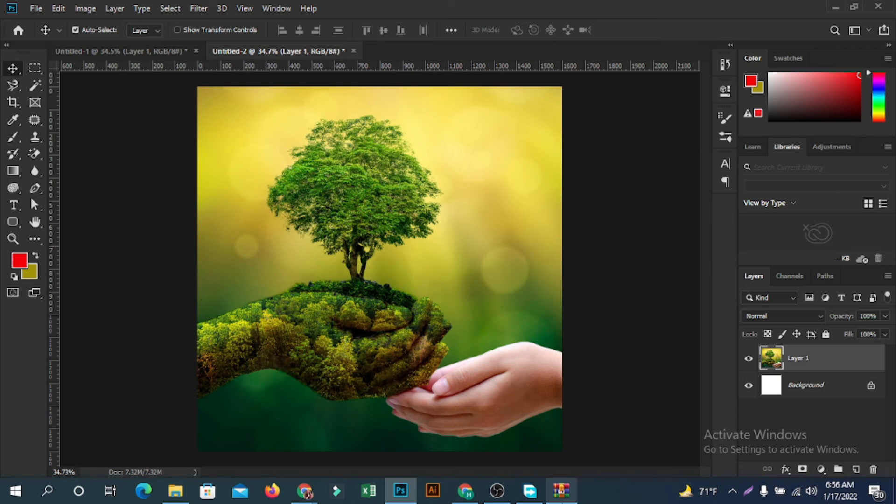
- Trace a freehand Lasso selection around the whole leafy hand up to the image's left edge
scroll(301, 395, "up", 2)
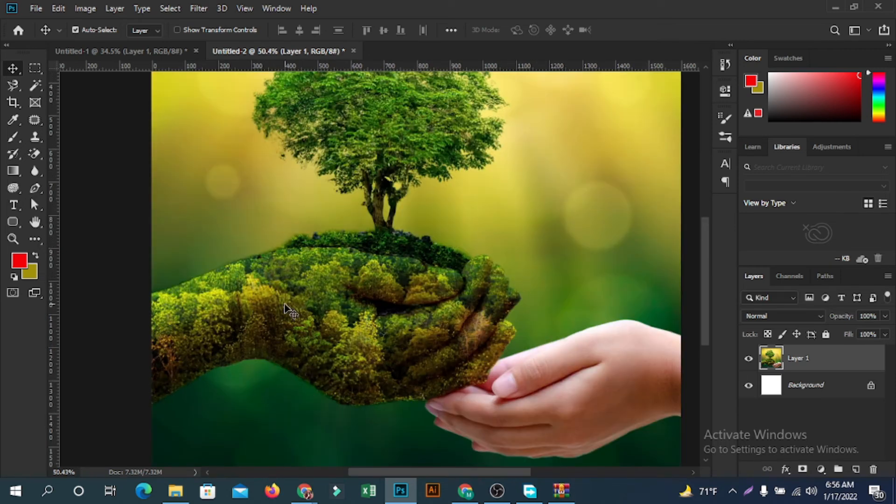
left_click(33, 70)
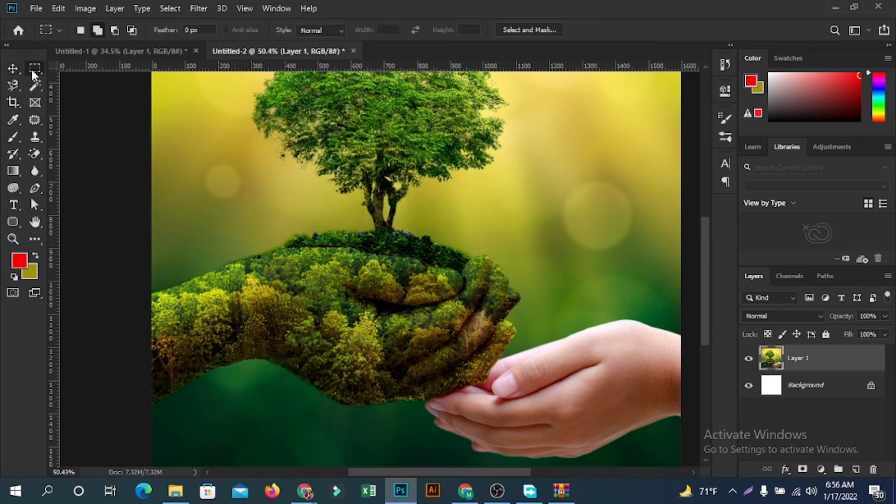
right_click(14, 85)
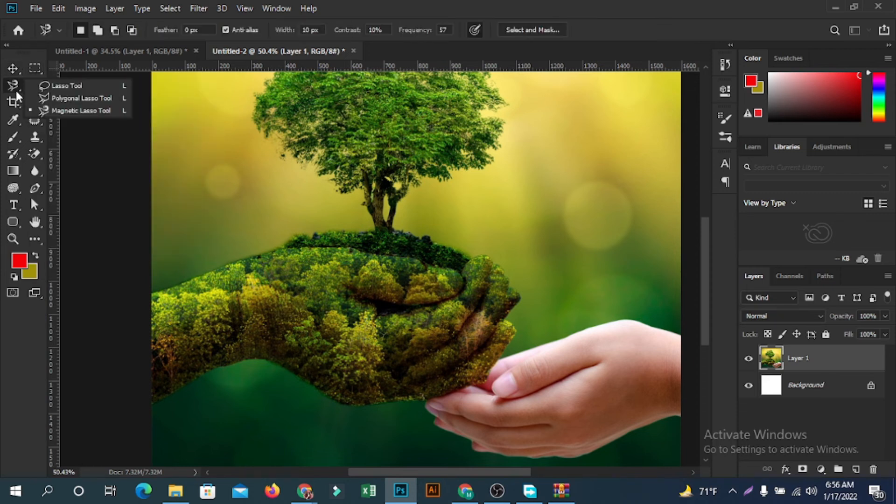
left_click(60, 84)
scroll(174, 410, "up", 1)
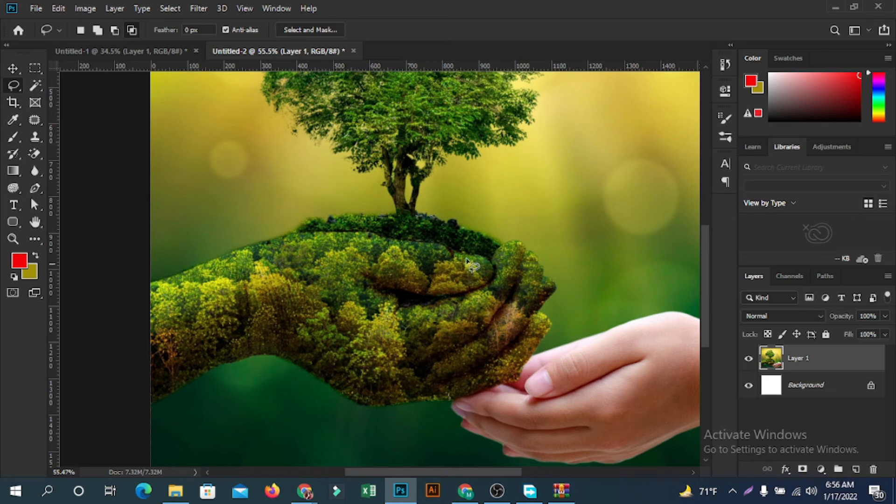
scroll(353, 333, "down", 3)
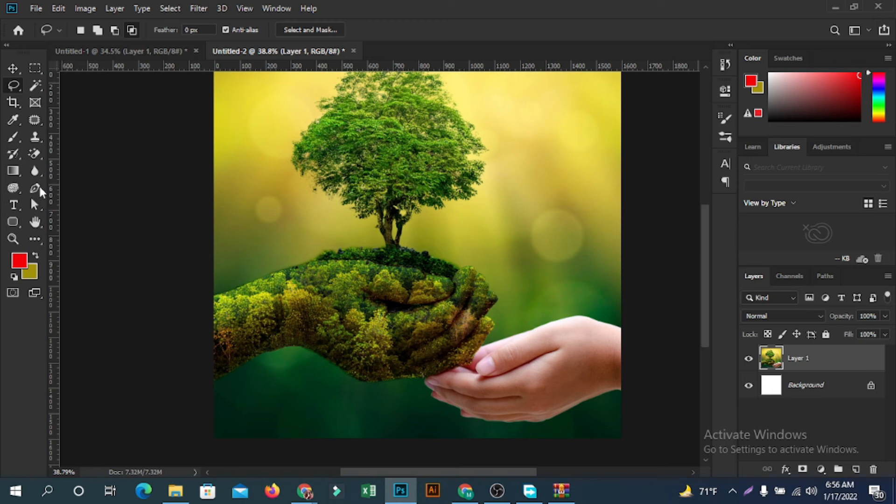
scroll(13, 89, "up", 4)
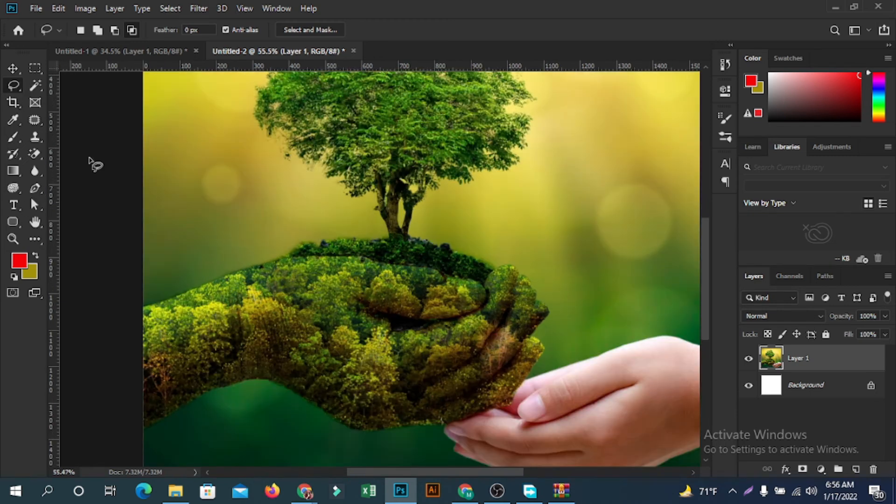
scroll(131, 275, "down", 2)
mouse_move(147, 387)
left_mouse_down()
mouse_move(237, 337)
mouse_move(276, 339)
mouse_move(343, 382)
mouse_move(466, 378)
mouse_move(502, 359)
mouse_move(536, 324)
mouse_move(540, 299)
mouse_move(523, 295)
mouse_move(545, 278)
mouse_move(548, 262)
mouse_move(525, 233)
mouse_move(413, 197)
mouse_move(402, 196)
mouse_move(466, 221)
mouse_move(414, 198)
mouse_move(301, 206)
mouse_move(151, 264)
mouse_move(141, 302)
mouse_move(139, 392)
left_mouse_up()
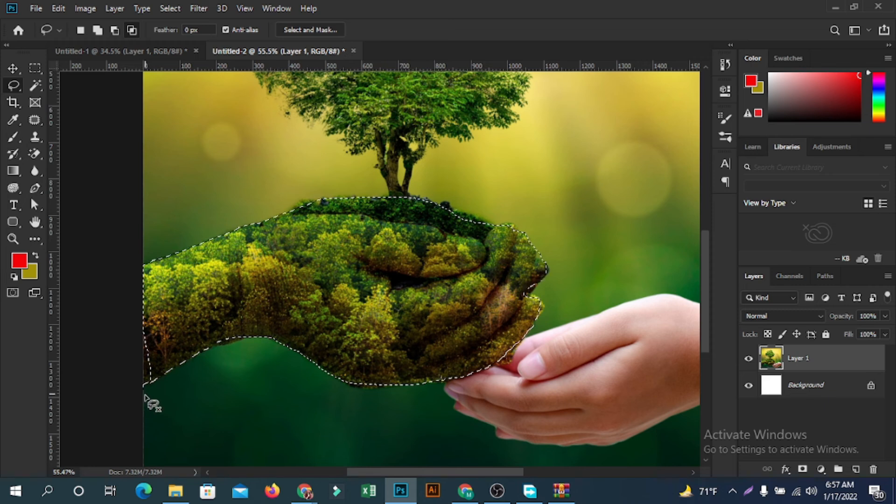
- Set the Lasso to add to the selection and include the missed sliver at the leafy forearm's lower left corner
key("ctrl+0")
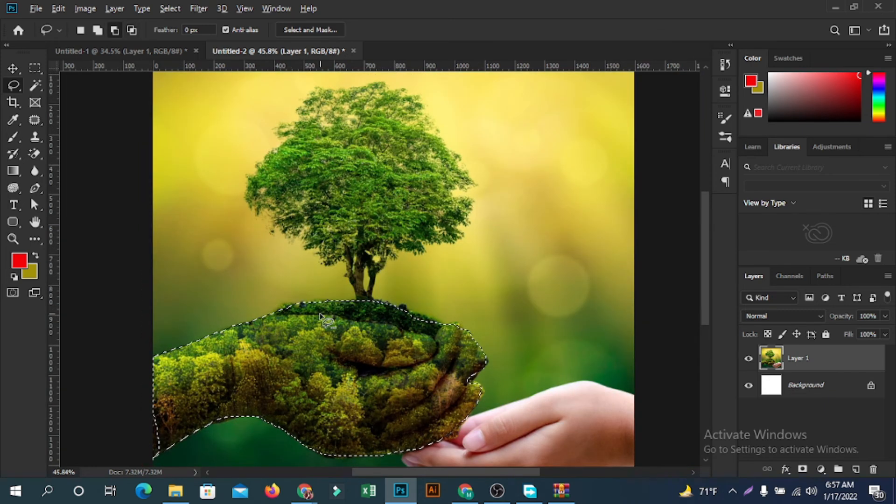
scroll(268, 345, "down", 1)
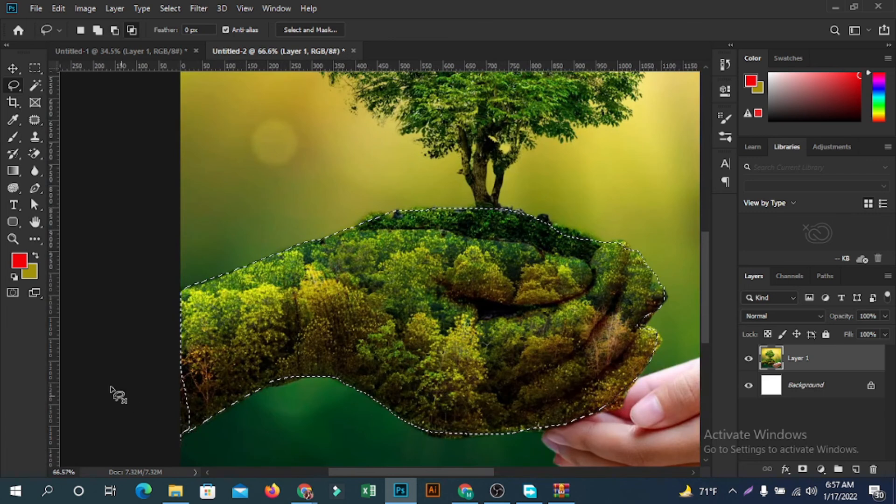
left_click(97, 30)
scroll(241, 403, "down", 2)
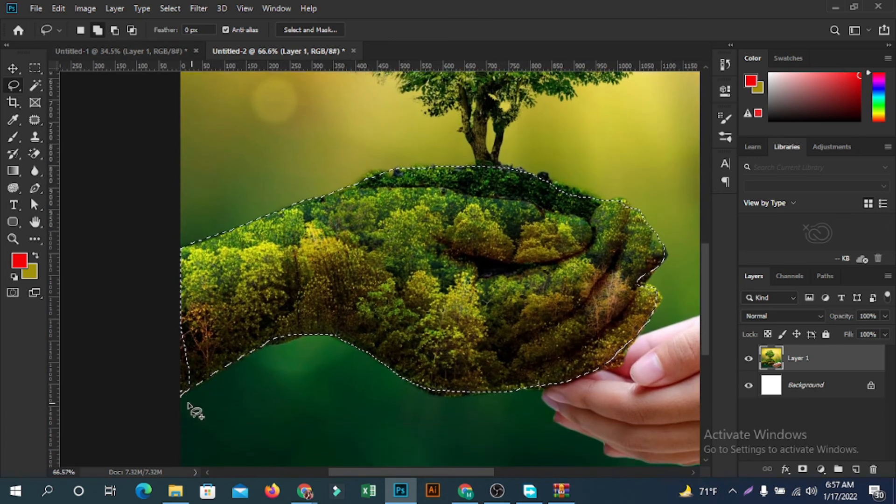
mouse_move(183, 394)
left_mouse_down()
mouse_move(174, 325)
mouse_move(178, 300)
mouse_move(192, 296)
mouse_move(205, 361)
mouse_move(183, 402)
left_mouse_up()
- Add the tree to the selection by tracing its trunk and crown with the Lasso
scroll(308, 350, "up", 5)
scroll(308, 350, "up", 3)
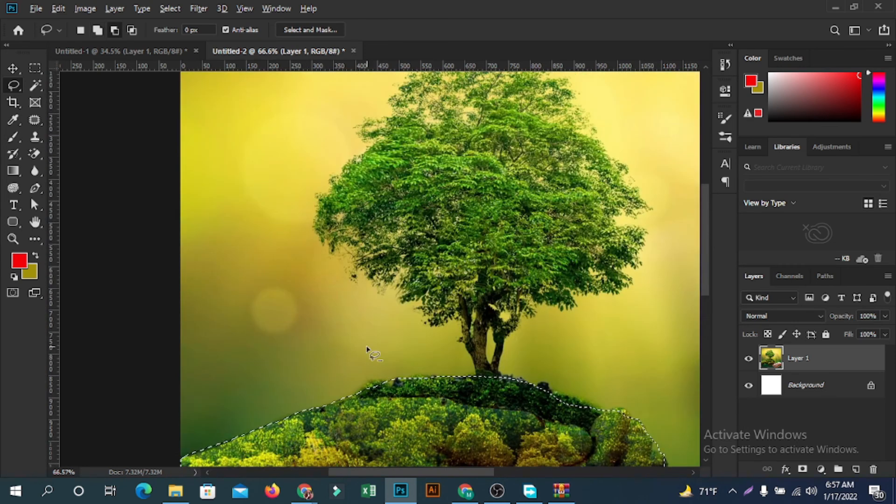
scroll(366, 349, "down", 2)
scroll(468, 394, "up", 2)
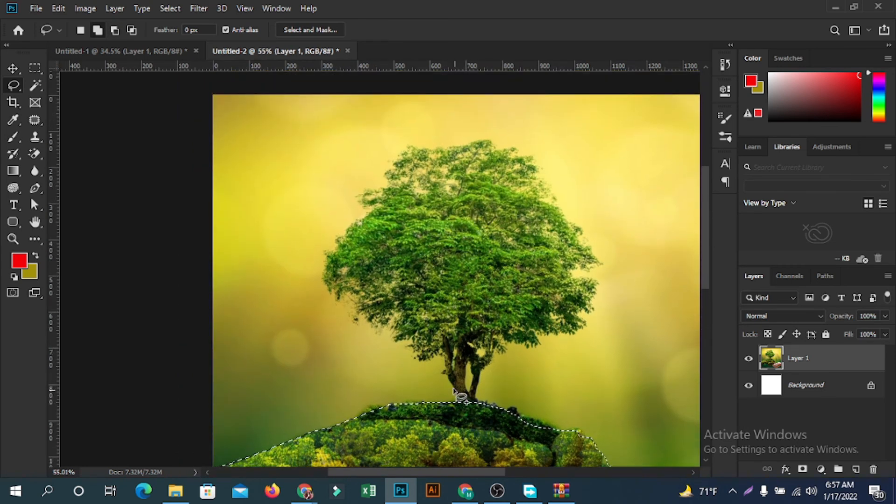
left_click_drag(442, 354, 426, 357)
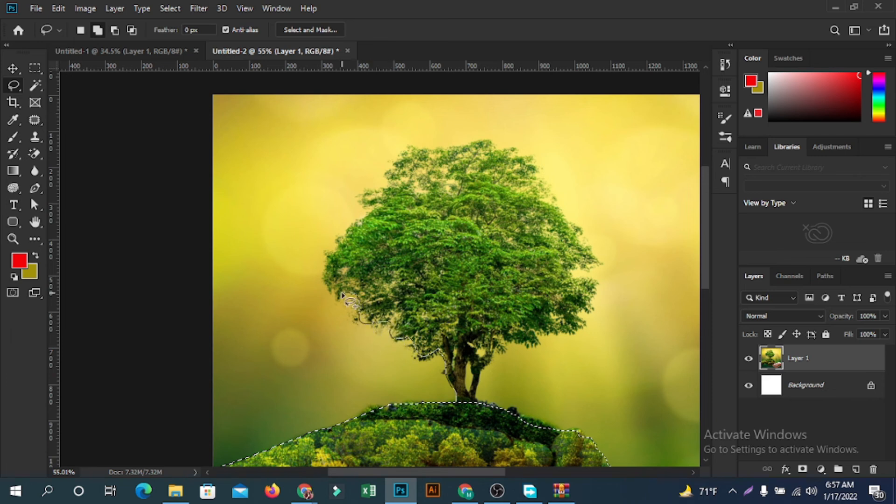
left_click_drag(337, 295, 345, 264)
left_click_drag(353, 223, 396, 176)
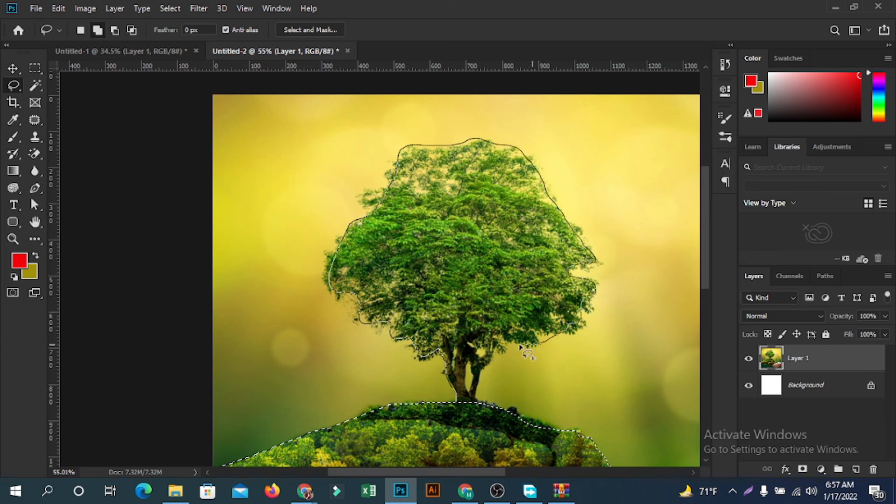
mouse_move(494, 367)
left_mouse_down()
mouse_move(480, 424)
mouse_move(464, 408)
mouse_move(475, 388)
left_mouse_up()
- Define a brush preset from the selected tree and leafy hand, named "hand with tree"
scroll(475, 387, "down", 3)
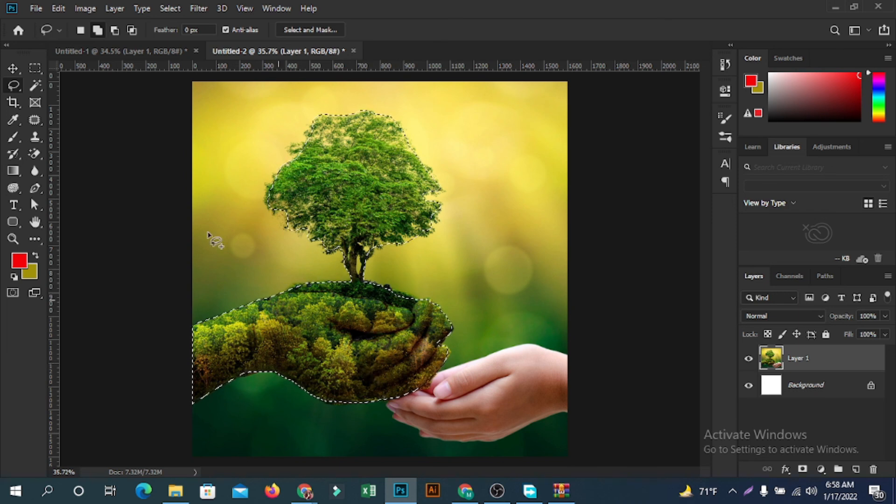
left_click(58, 9)
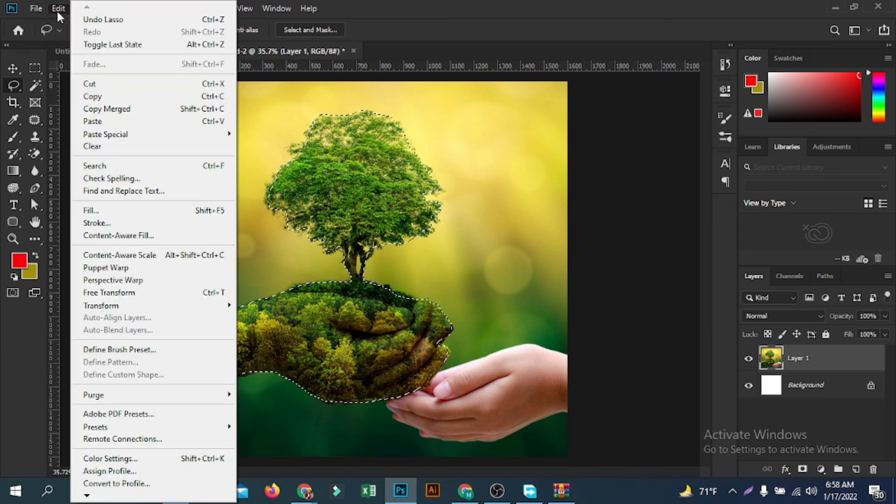
left_click(114, 354)
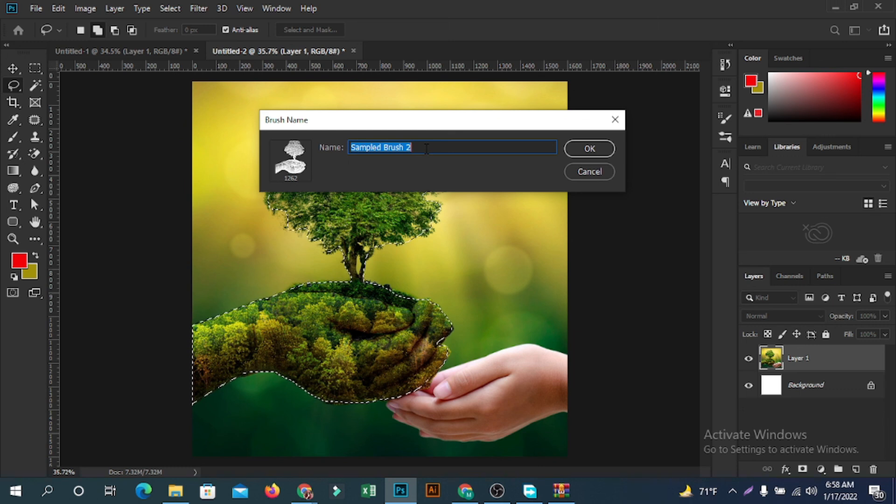
type("hand tree")
key("Left")
key("Left")
key("Left")
key("Left")
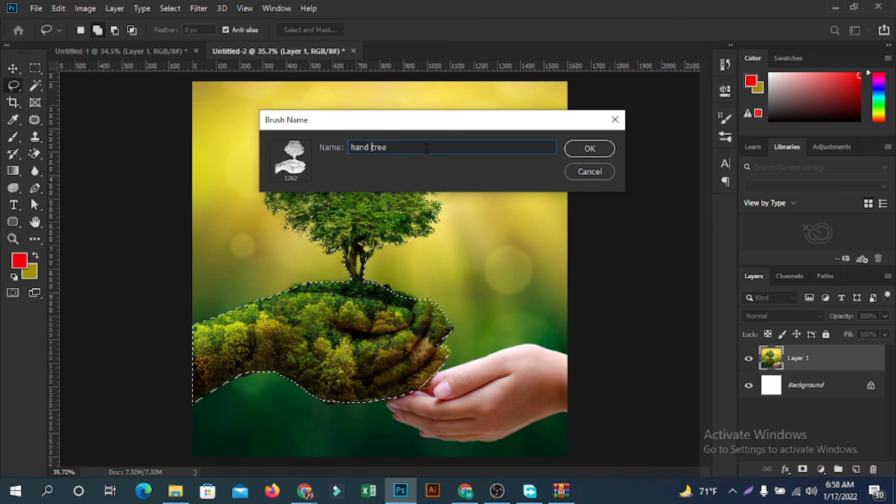
type("with")
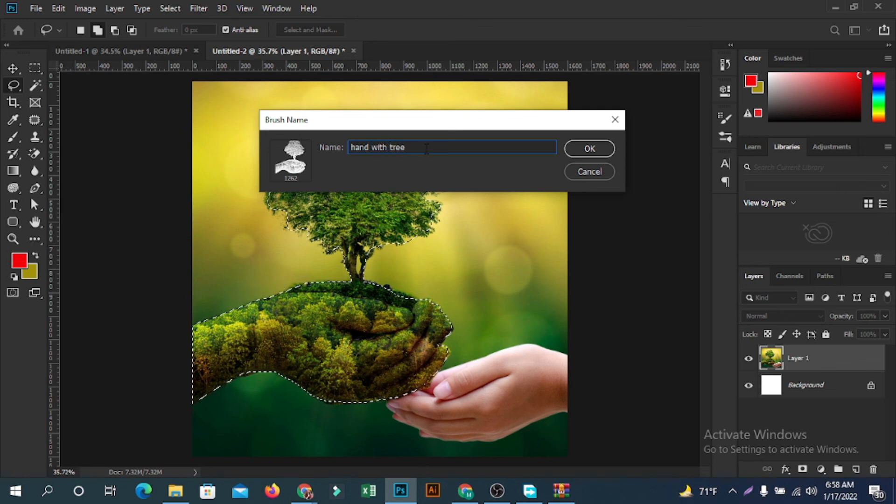
key("Return")
- Deselect the tree and hand, activate the Brush tool with the new "hand with tree" tip and reduce its size to 600 px
key("b")
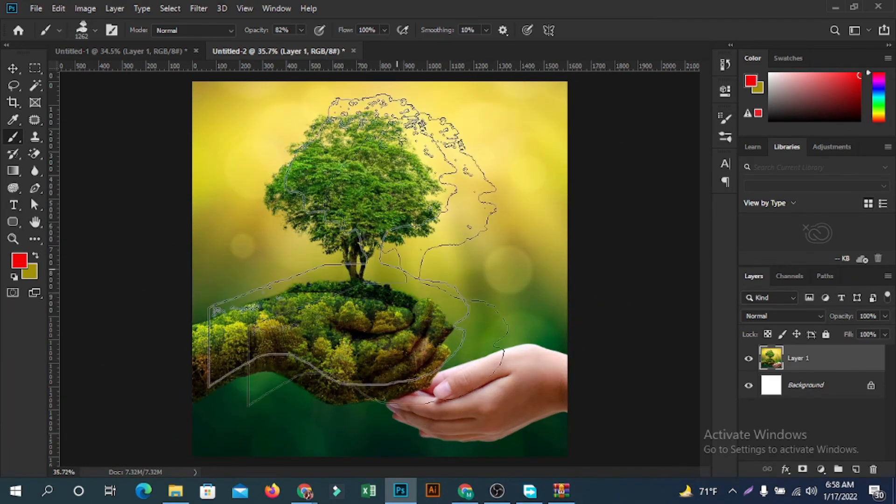
key("bracketleft")
key("bracketleft")
key("bracketleft")
key("bracketleft")
key("bracketleft")
key("bracketleft")
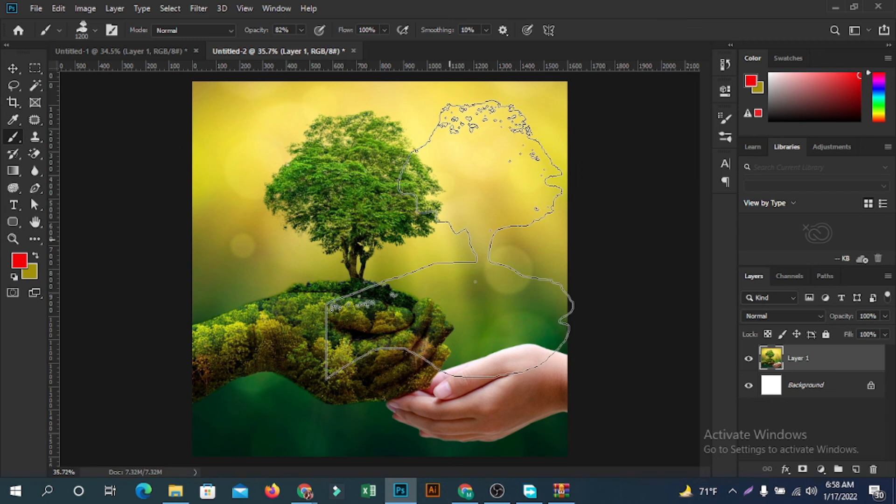
key("bracketright")
key("bracketleft")
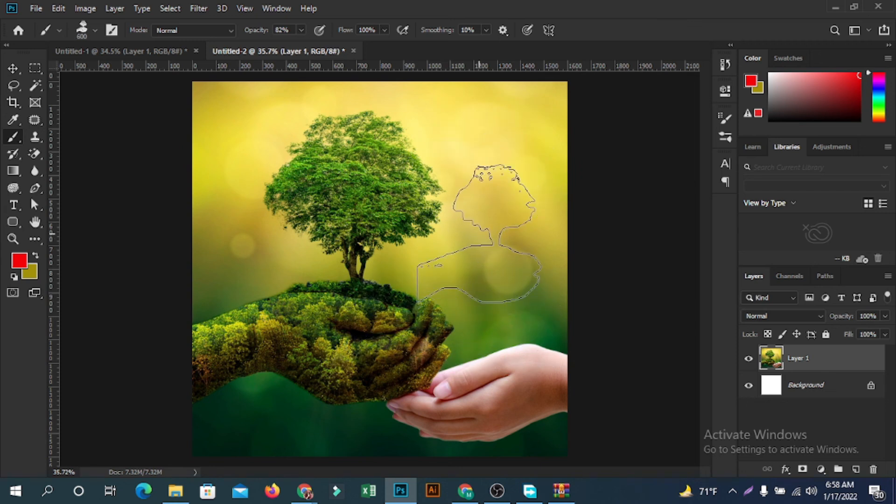
- Stamp the tree-and-hand brush once in red on the yellow background to the right of the photo's tree
left_click(486, 216)
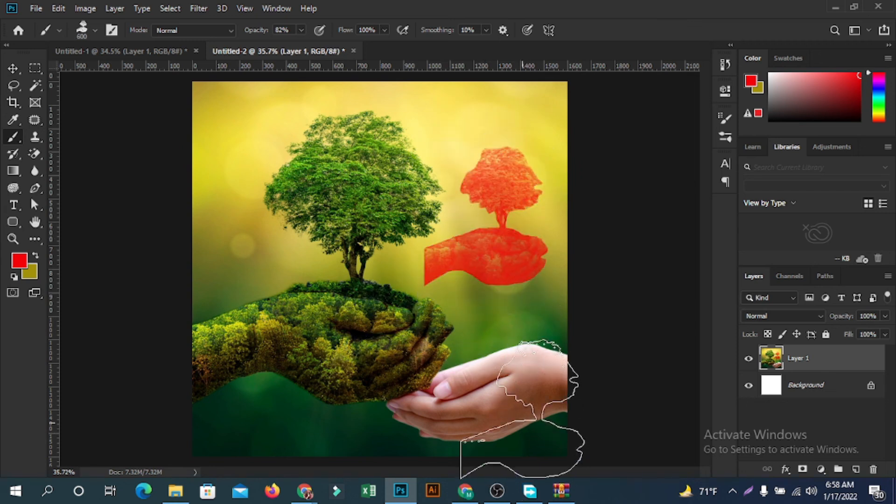
scroll(500, 216, "up", 2)
scroll(500, 216, "down", 2)
scroll(486, 244, "up", 2)
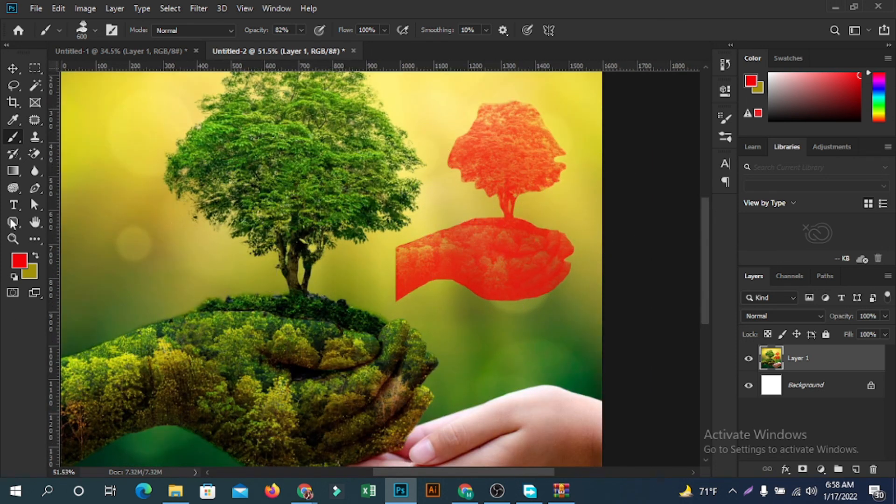
- Set the foreground color to green, hex 29a50c
left_click(20, 260)
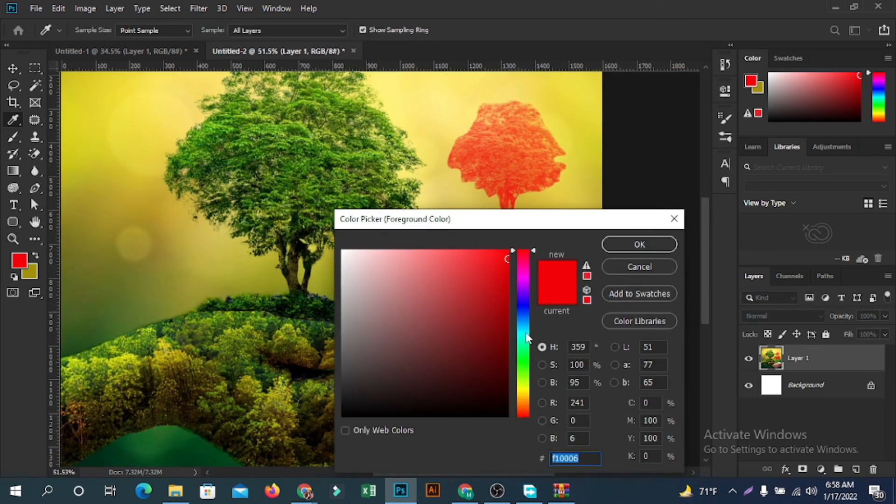
left_click(526, 366)
left_click(496, 308)
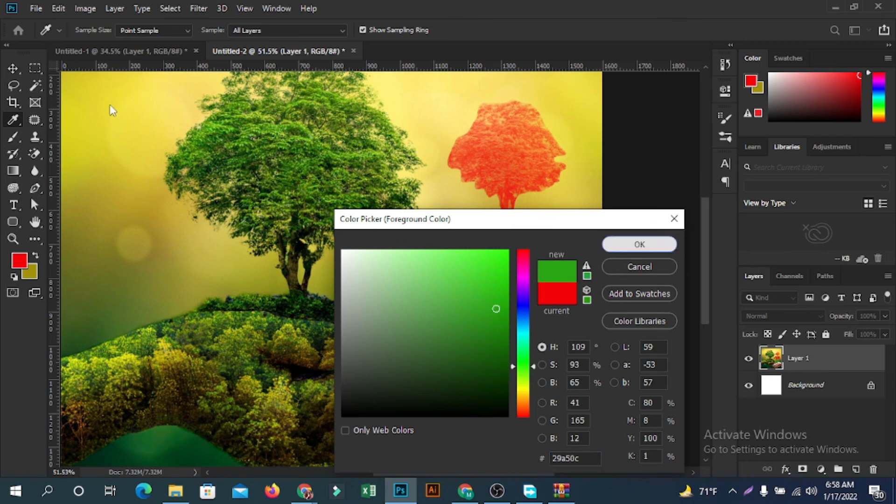
key("Return")
- In Untitled-1, paint a long curved stroke with the tree-and-hand brush, stamping it once at the canvas's upper left and twice at its lower right
left_click(128, 51)
scroll(250, 273, "down", 3)
mouse_move(338, 352)
left_mouse_down()
mouse_move(376, 324)
mouse_move(402, 192)
left_mouse_up()
left_click(300, 186)
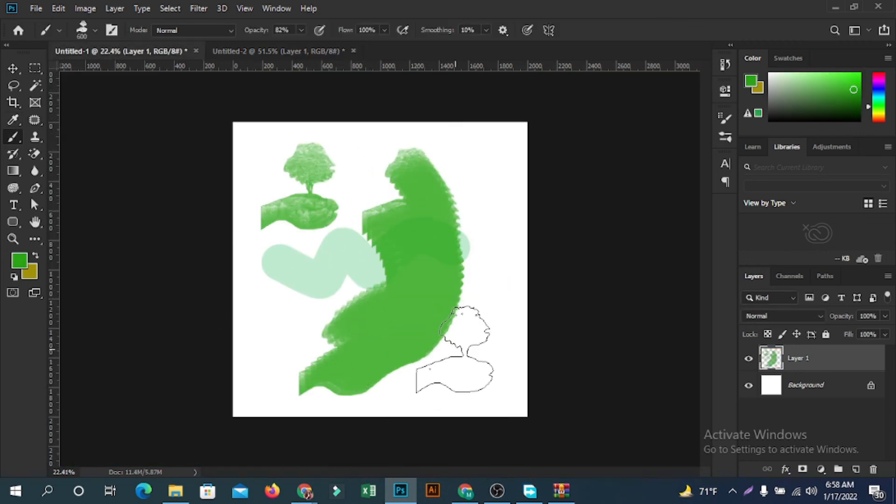
scroll(286, 207, "up", 3)
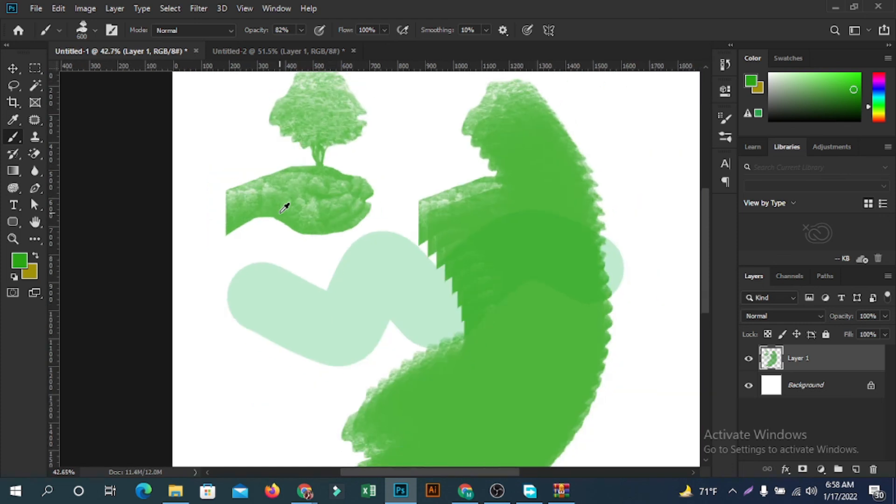
scroll(285, 207, "down", 2)
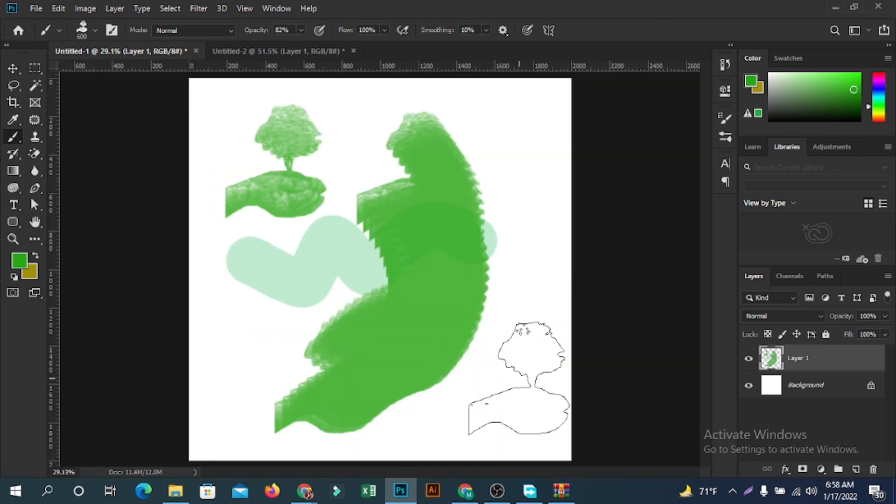
left_click(519, 378)
left_click(519, 306)
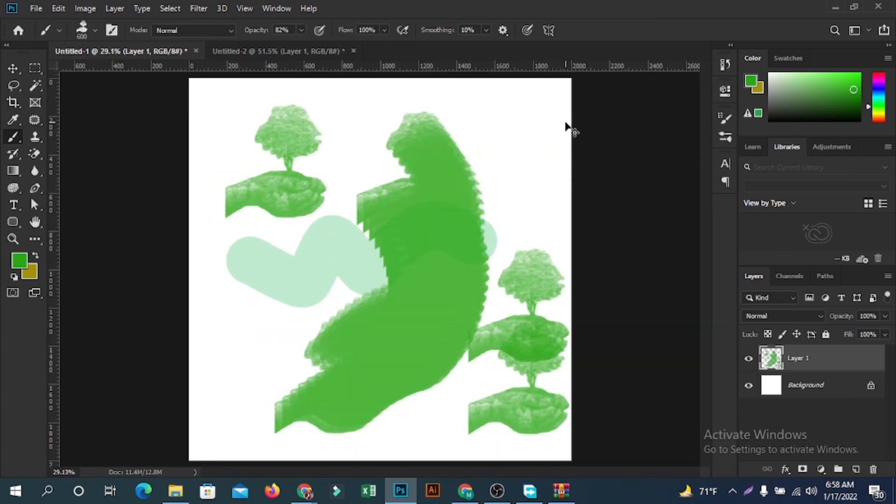
- Undo the three green tree-and-hand stamps and the long curved stroke, and switch to the Move tool
key("ctrl+z")
key("ctrl+z")
key("ctrl+z")
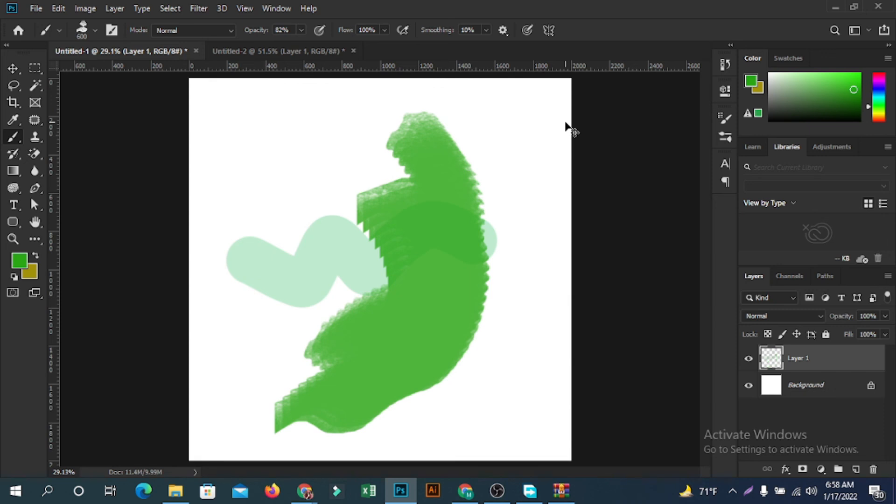
key("ctrl+z")
left_click(13, 69)
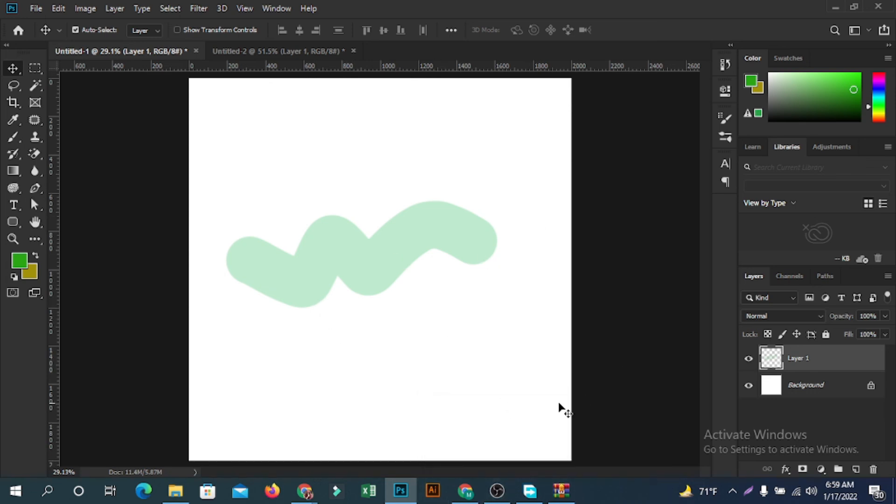
mouse_move(511, 500)
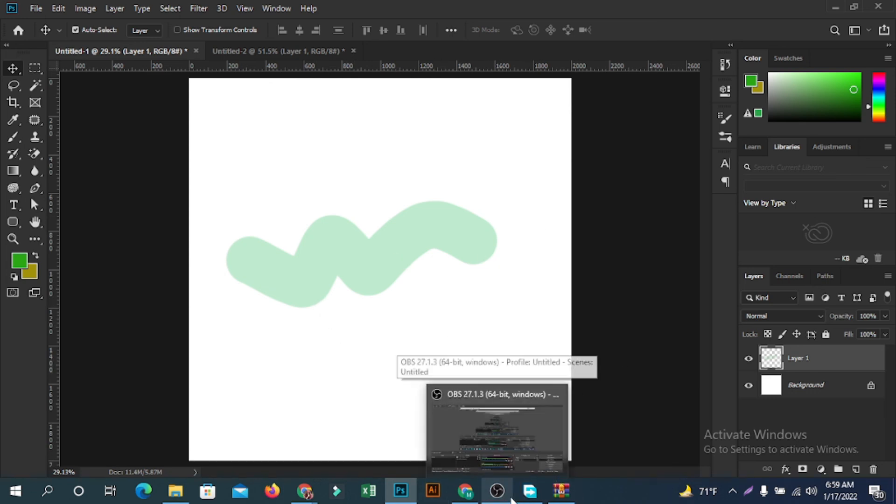